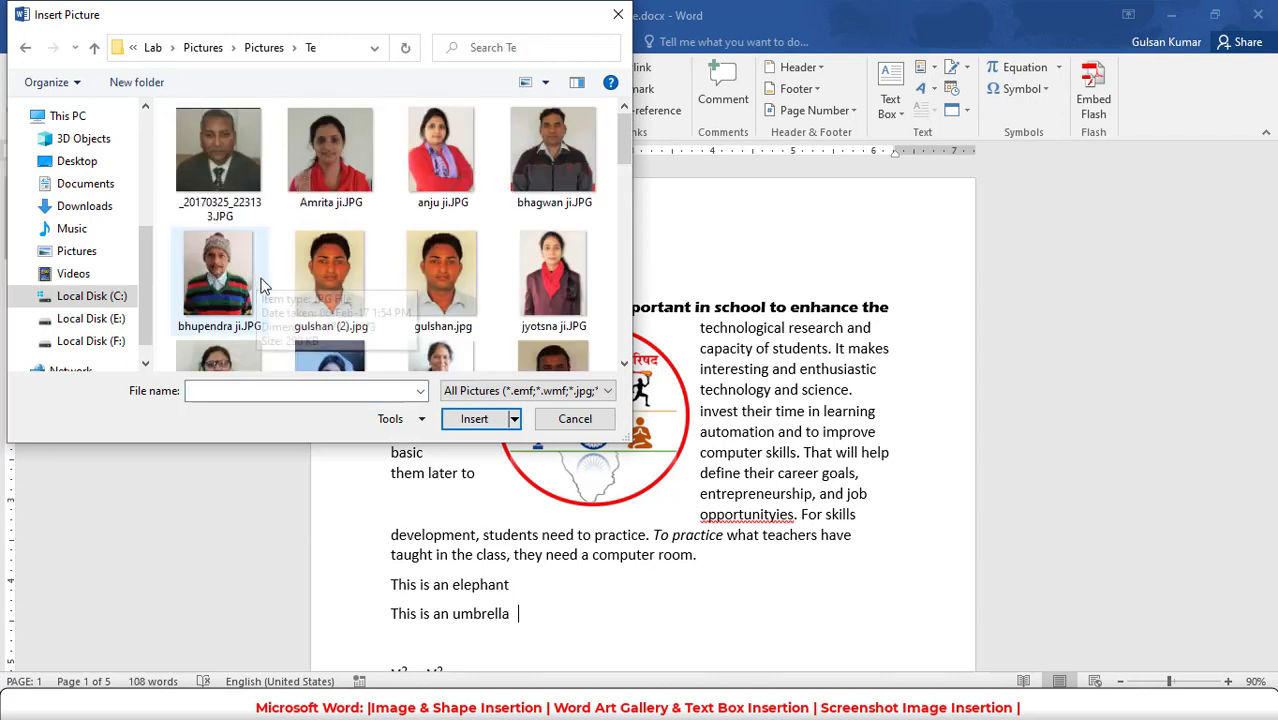
# - Insert the unnumbered .jpg portrait of the young man in a light shirt and move it into the line beginning "taught in the class"
pyautogui.doubleClick(446, 285)
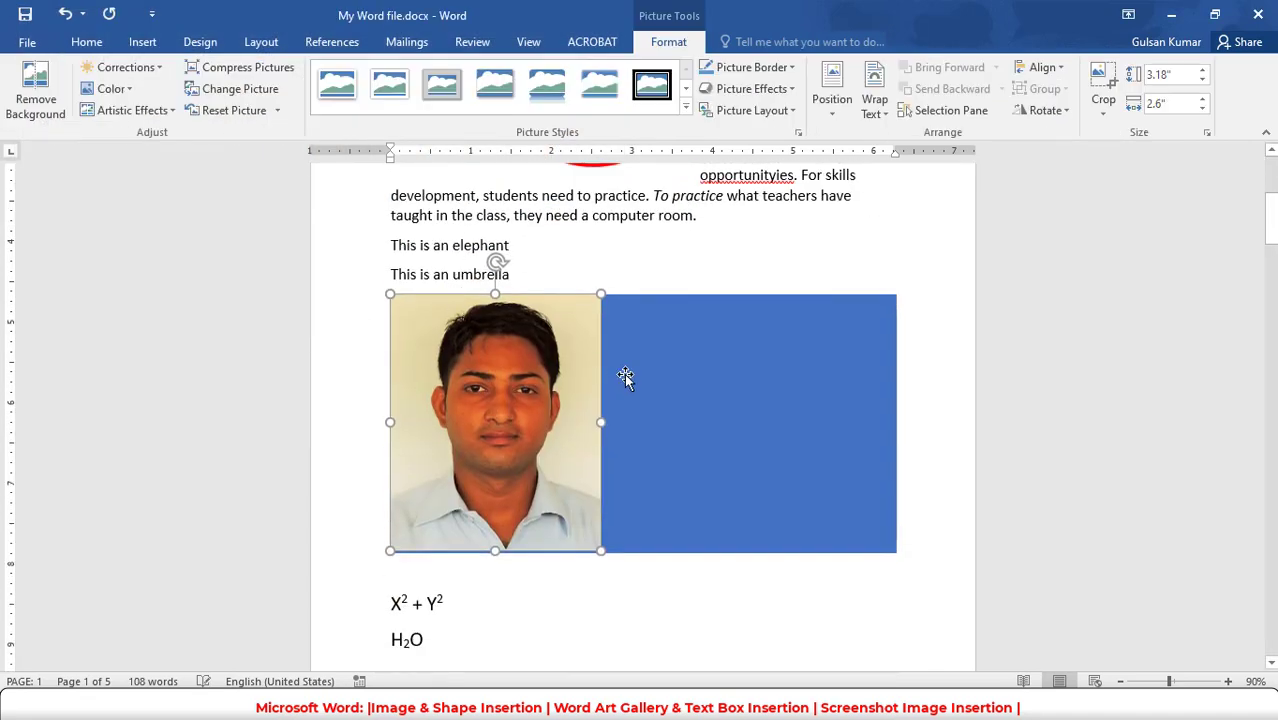
pyautogui.click(656, 557)
pyautogui.click(511, 435)
pyautogui.scroll(1, 516, 440)
pyautogui.moveTo(521, 443); pyautogui.dragTo(549, 294)
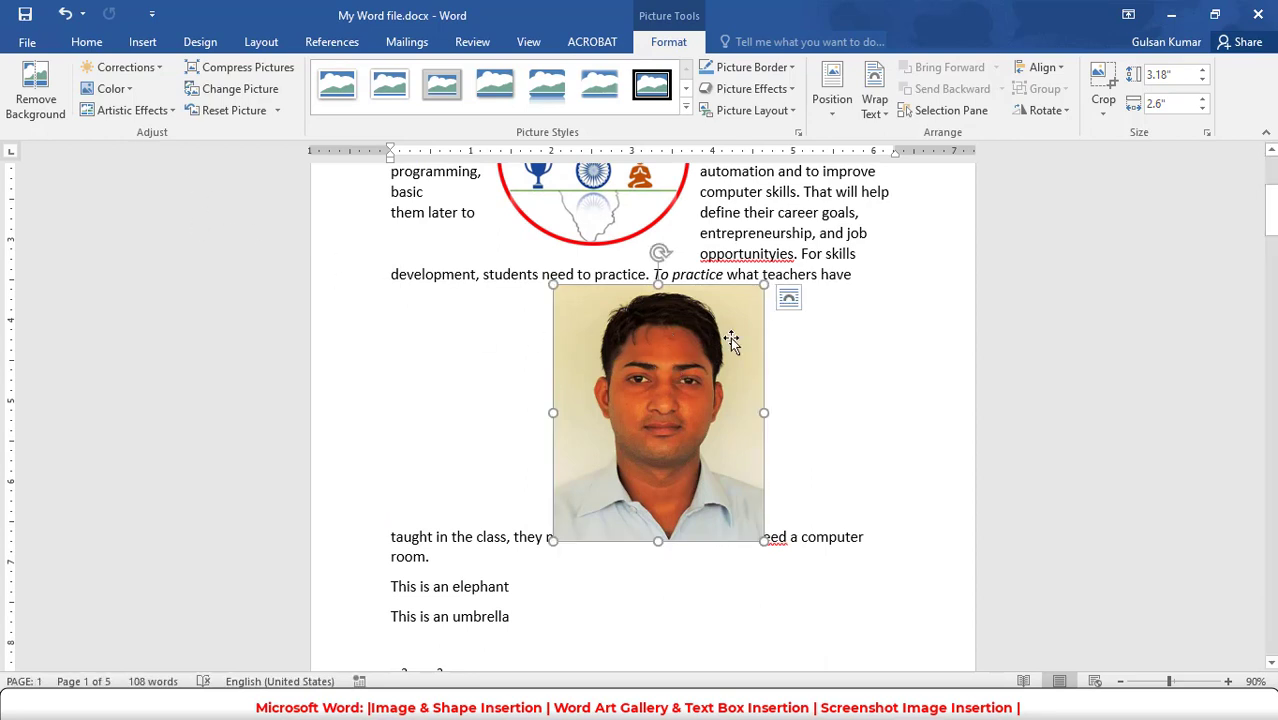
# - Remove the portrait's background, extending the kept area to the picture's upper and lower edges, and keep the changes
pyautogui.click(35, 90)
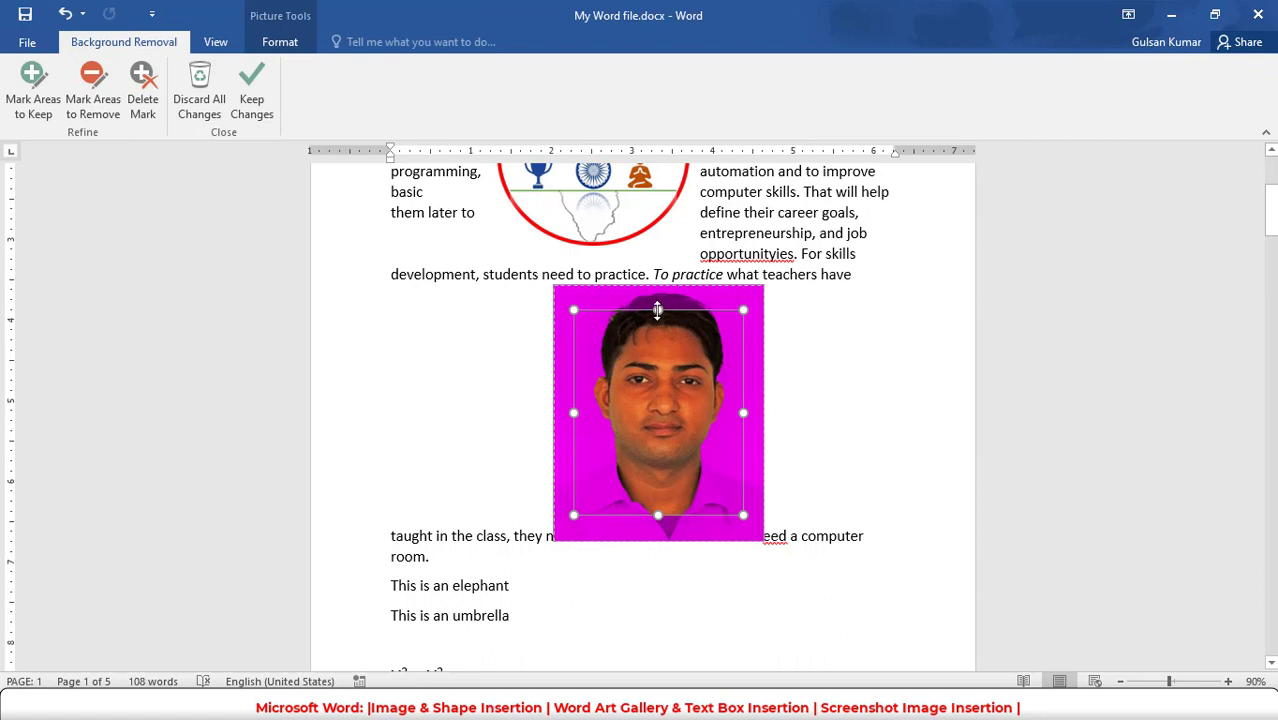
pyautogui.moveTo(658, 310); pyautogui.dragTo(658, 292)
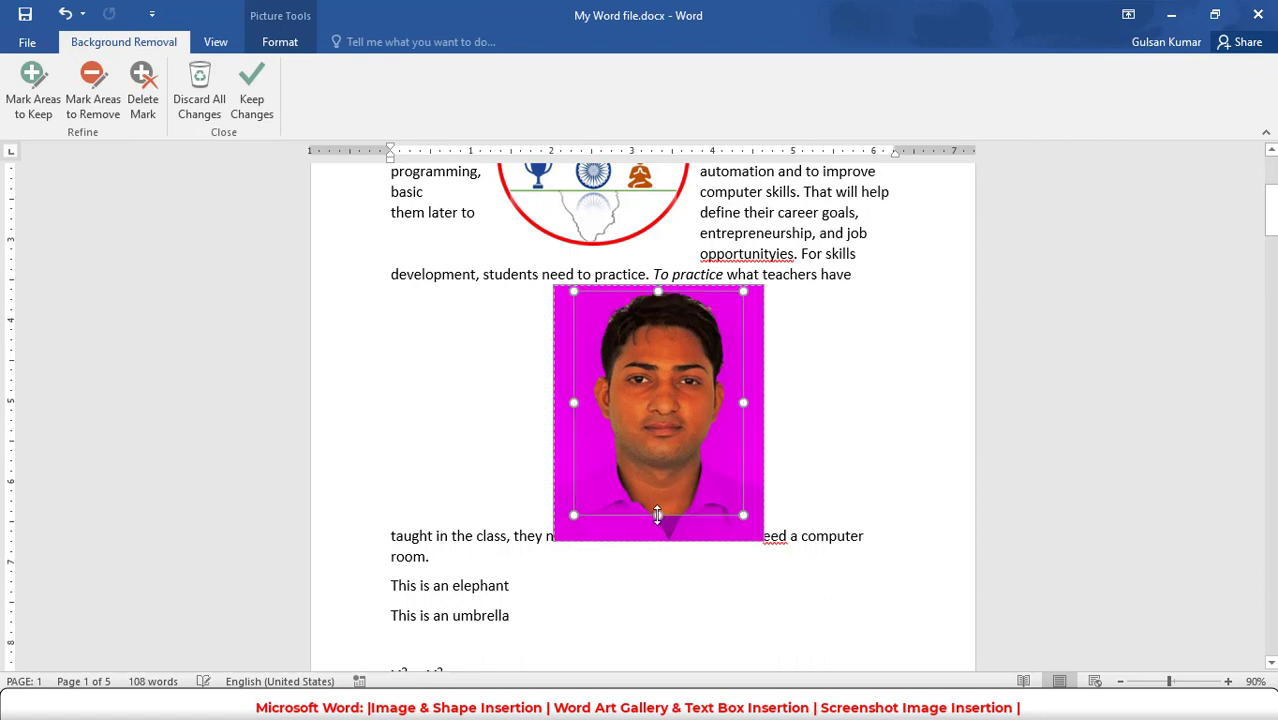
pyautogui.moveTo(658, 530); pyautogui.dragTo(658, 541)
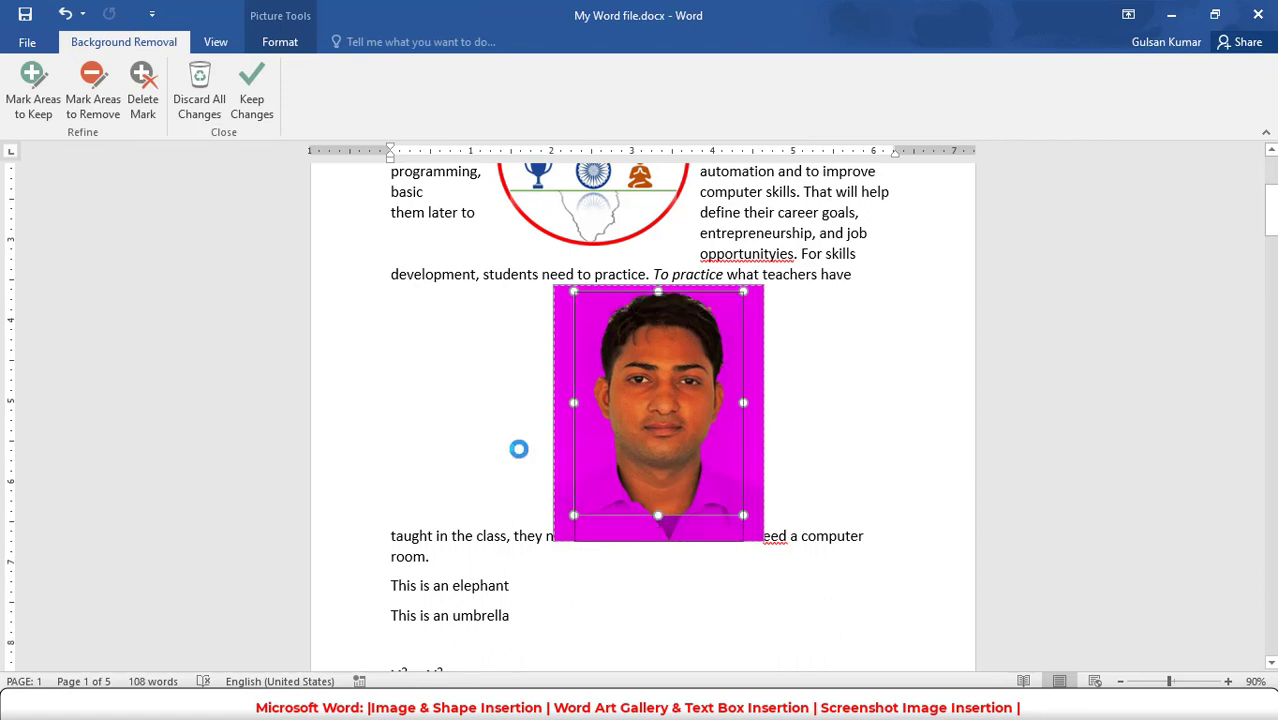
pyautogui.click(251, 100)
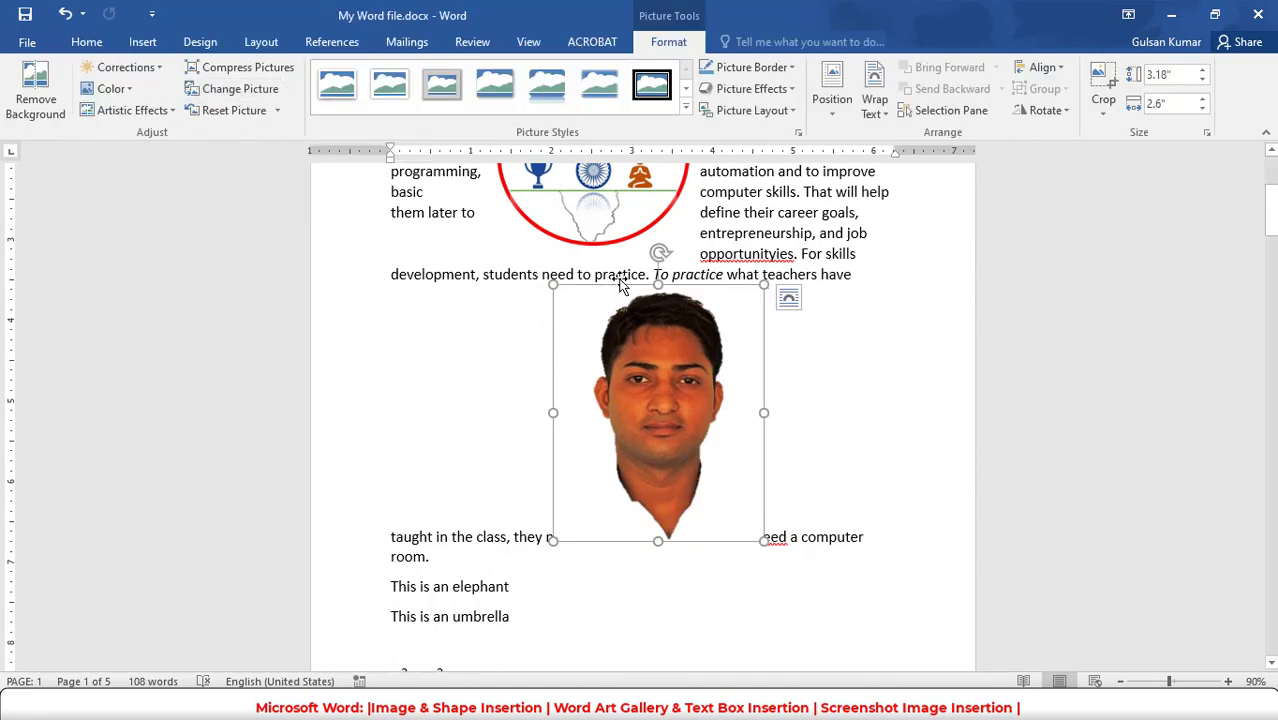
# - Shrink the portrait proportionally to about 2.19" high by 1.79" wide
pyautogui.click(957, 332)
pyautogui.click(733, 351)
pyautogui.moveTo(767, 541); pyautogui.dragTo(698, 460)
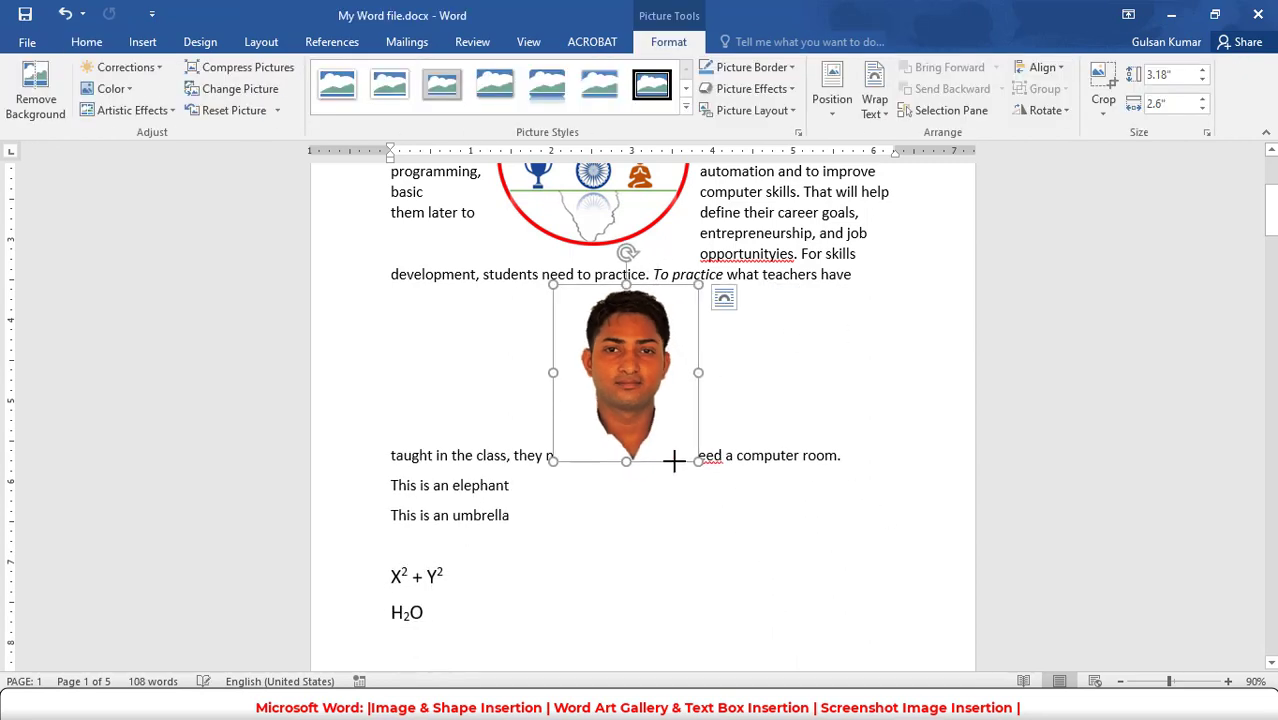
# - Set the portrait's text wrapping to Square and move it below the paragraph, beside the "This is an umbrella" and formula lines
pyautogui.click(724, 299)
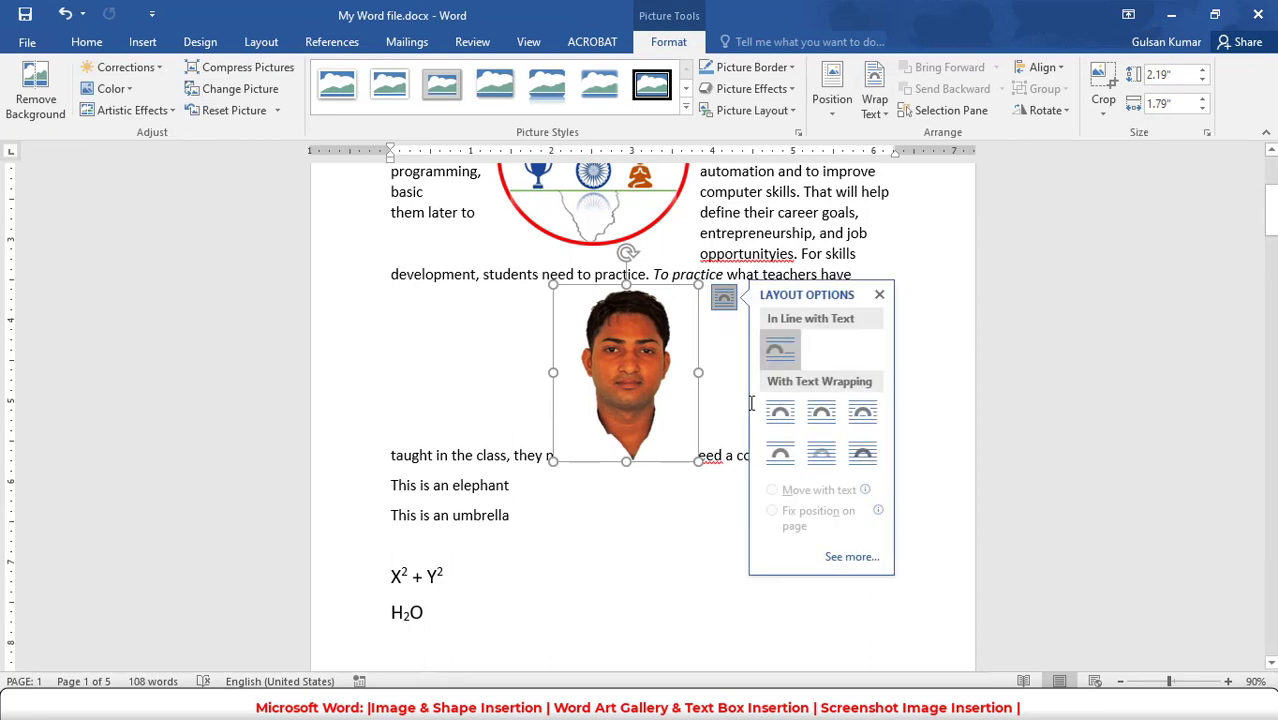
pyautogui.click(780, 413)
pyautogui.moveTo(626, 348); pyautogui.dragTo(664, 432)
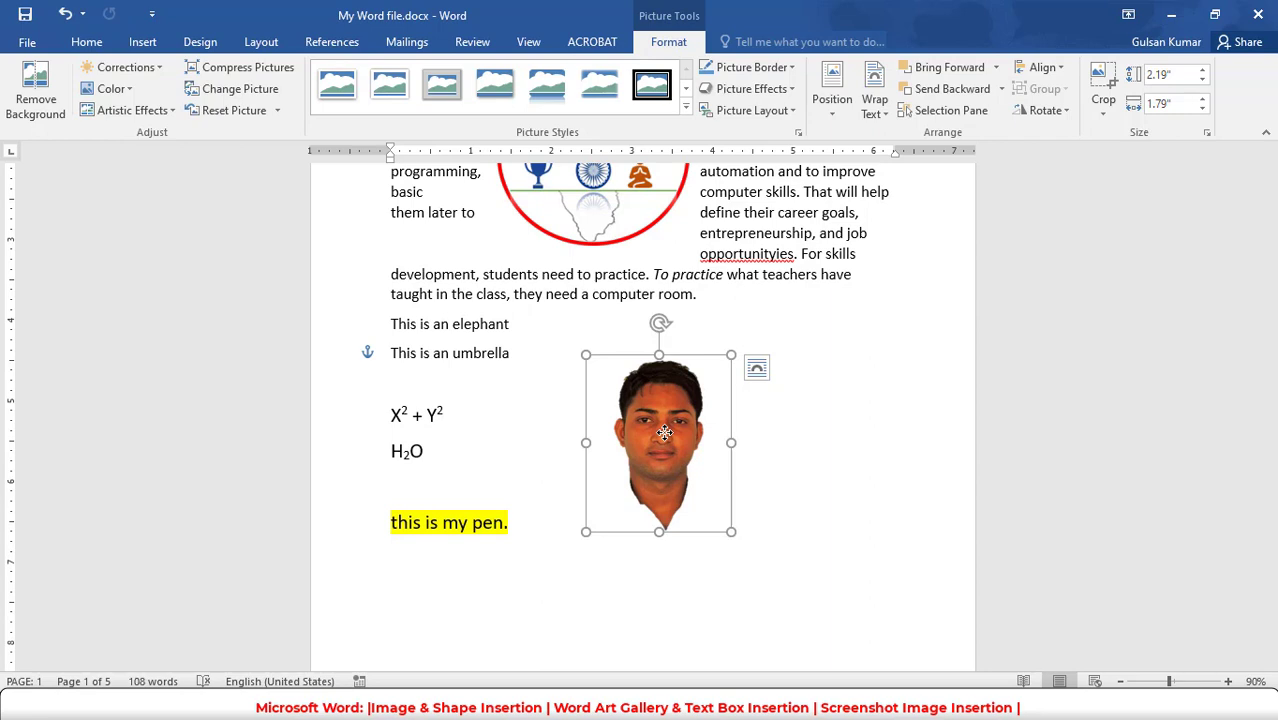
# - Undo the portrait's move, text wrapping and resizing, and discard its background removal
pyautogui.hotkey('ctrl', 'z')
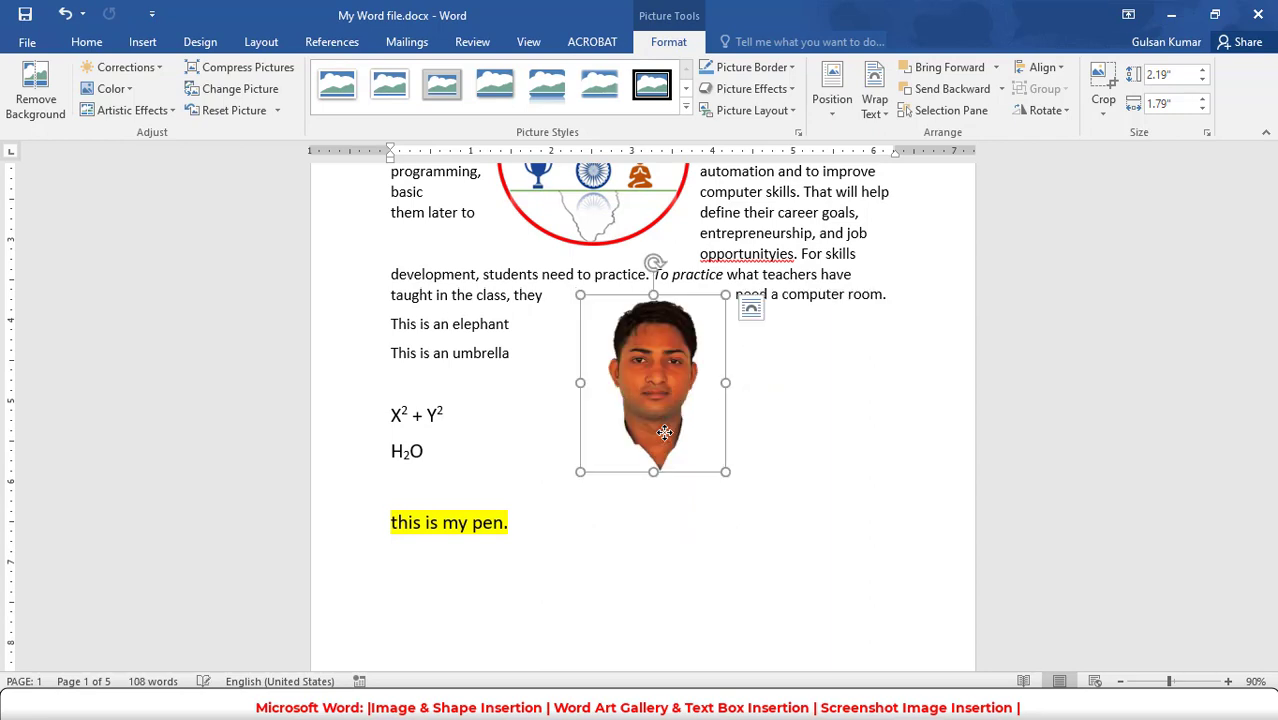
pyautogui.hotkey('ctrl', 'z')
pyautogui.hotkey('ctrl', 'z')
pyautogui.hotkey('ctrl', 'z')
pyautogui.hotkey('ctrl', 'z')
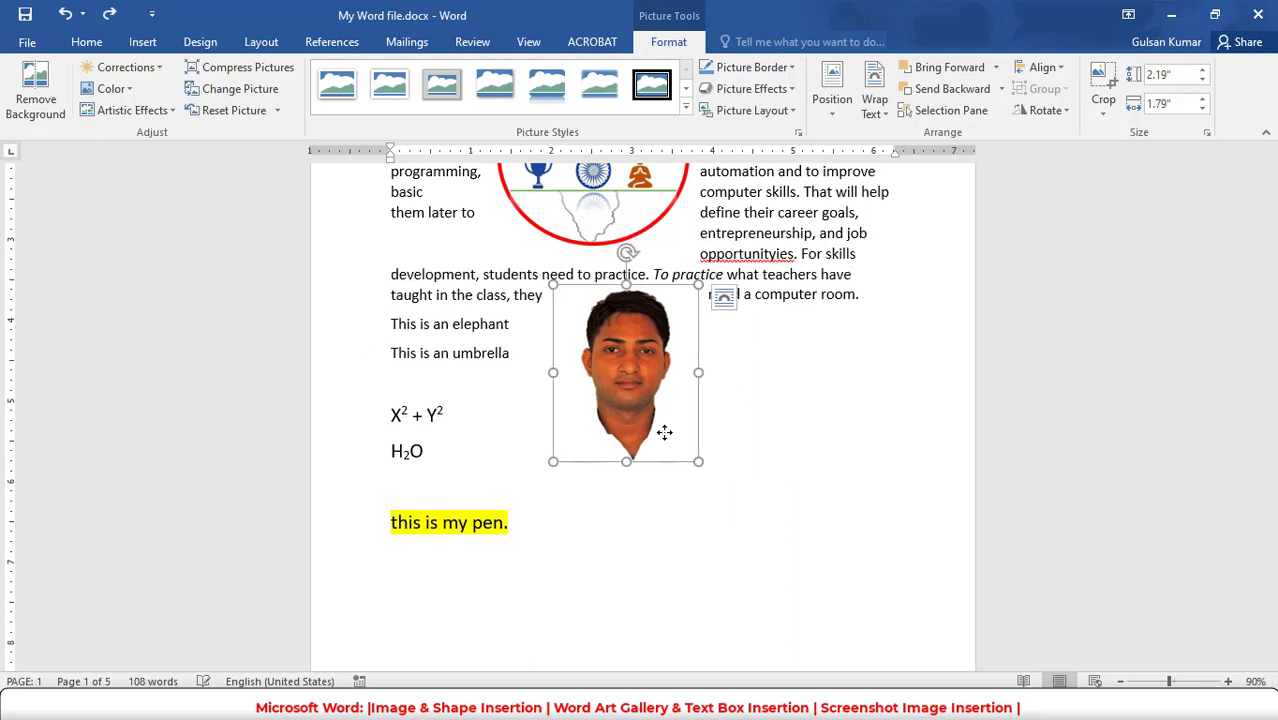
pyautogui.hotkey('ctrl', 'z')
pyautogui.hotkey('ctrl', 'z')
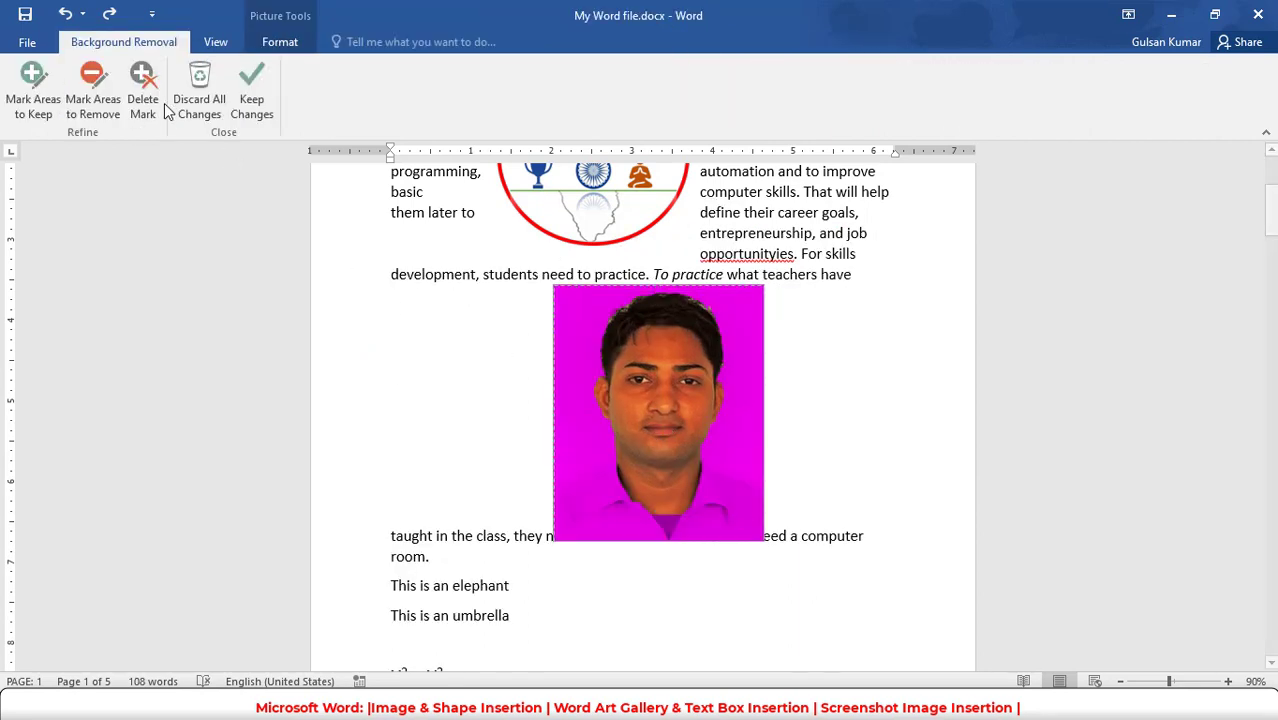
pyautogui.click(201, 108)
# - Set the full-size portrait's text wrapping to Square
pyautogui.moveTo(707, 416); pyautogui.dragTo(618, 450)
pyautogui.click(788, 297)
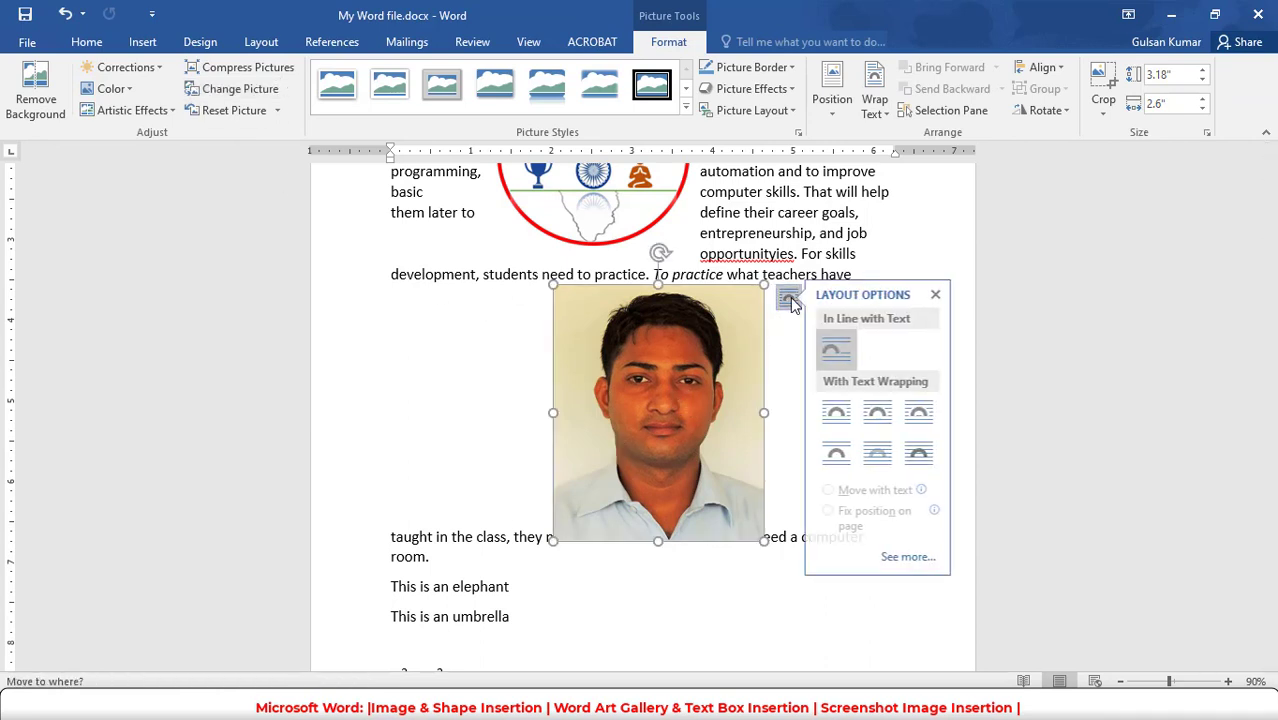
pyautogui.click(127, 90)
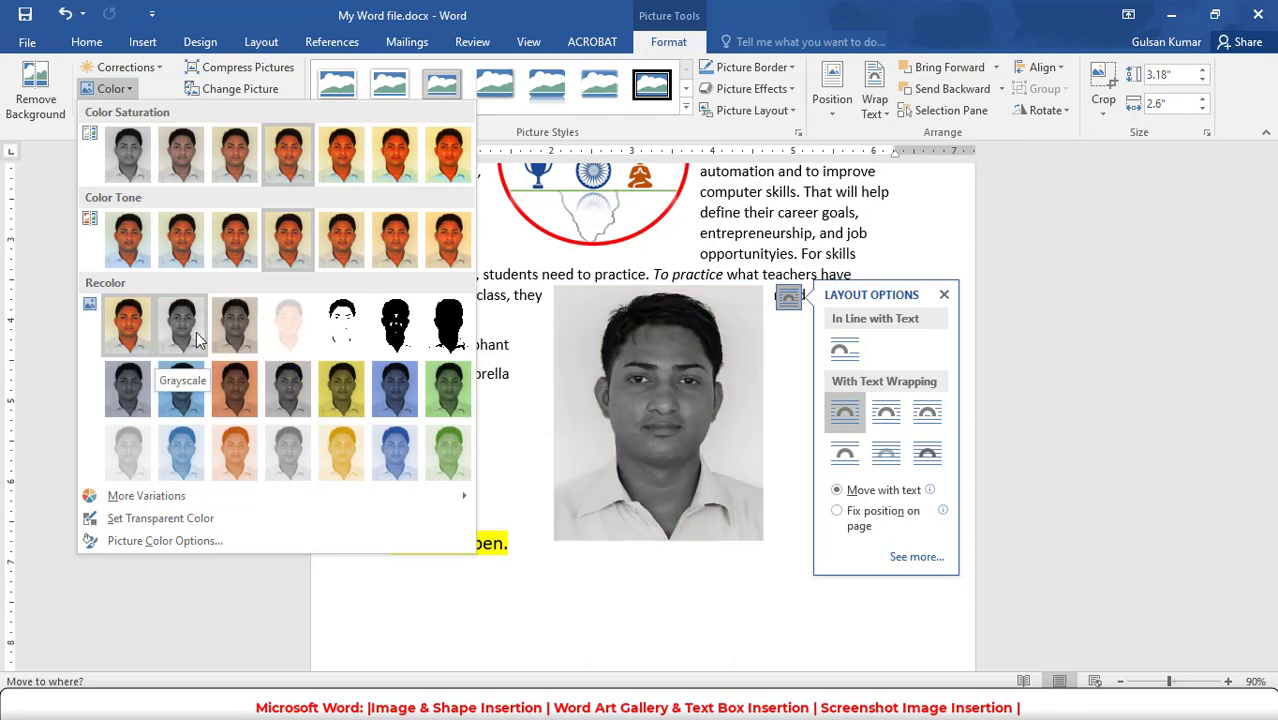
pyautogui.click(156, 67)
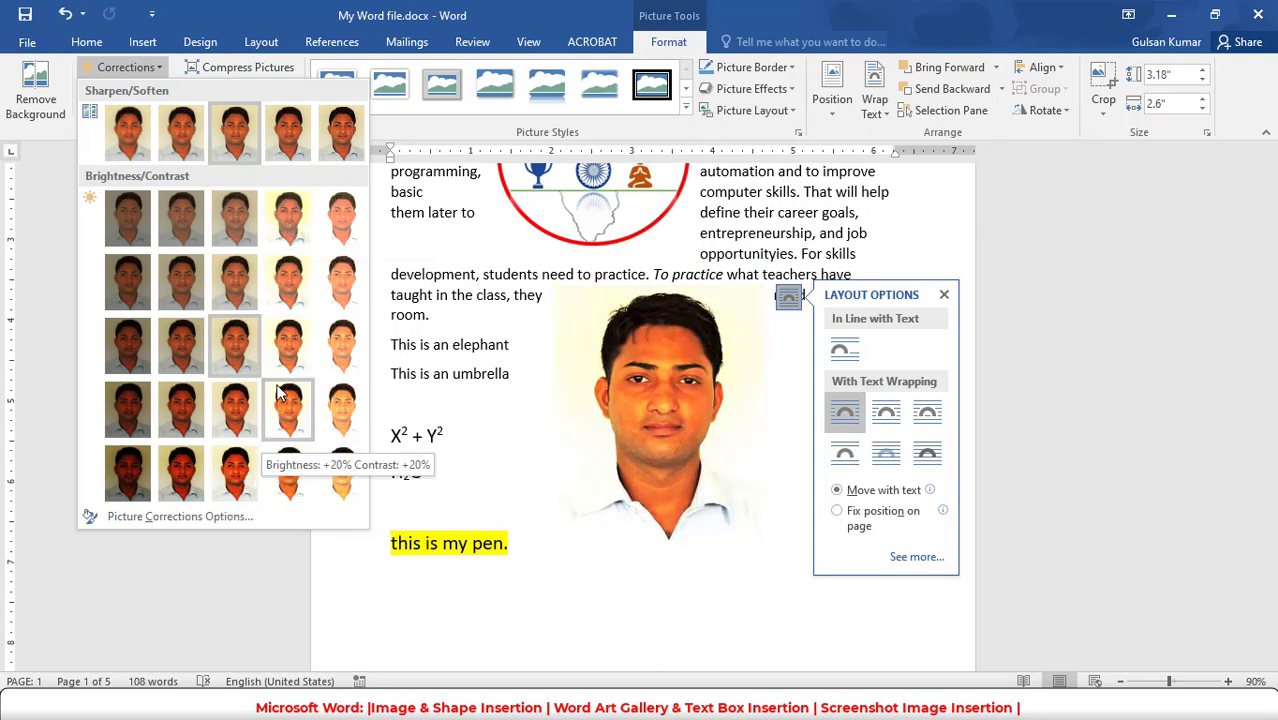
pyautogui.click(45, 200)
pyautogui.click(155, 112)
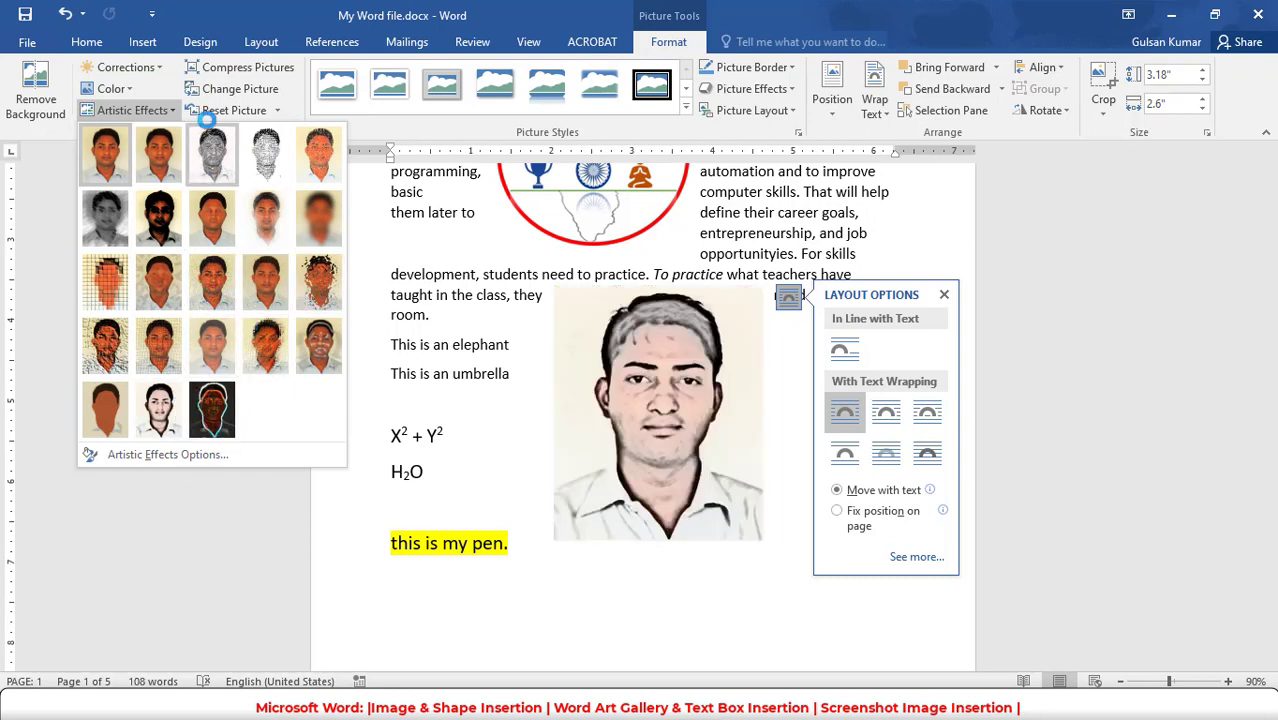
# - Reset the portrait's formatting and compress only this picture at document resolution, deleting cropped areas
pyautogui.click(277, 110)
pyautogui.click(240, 129)
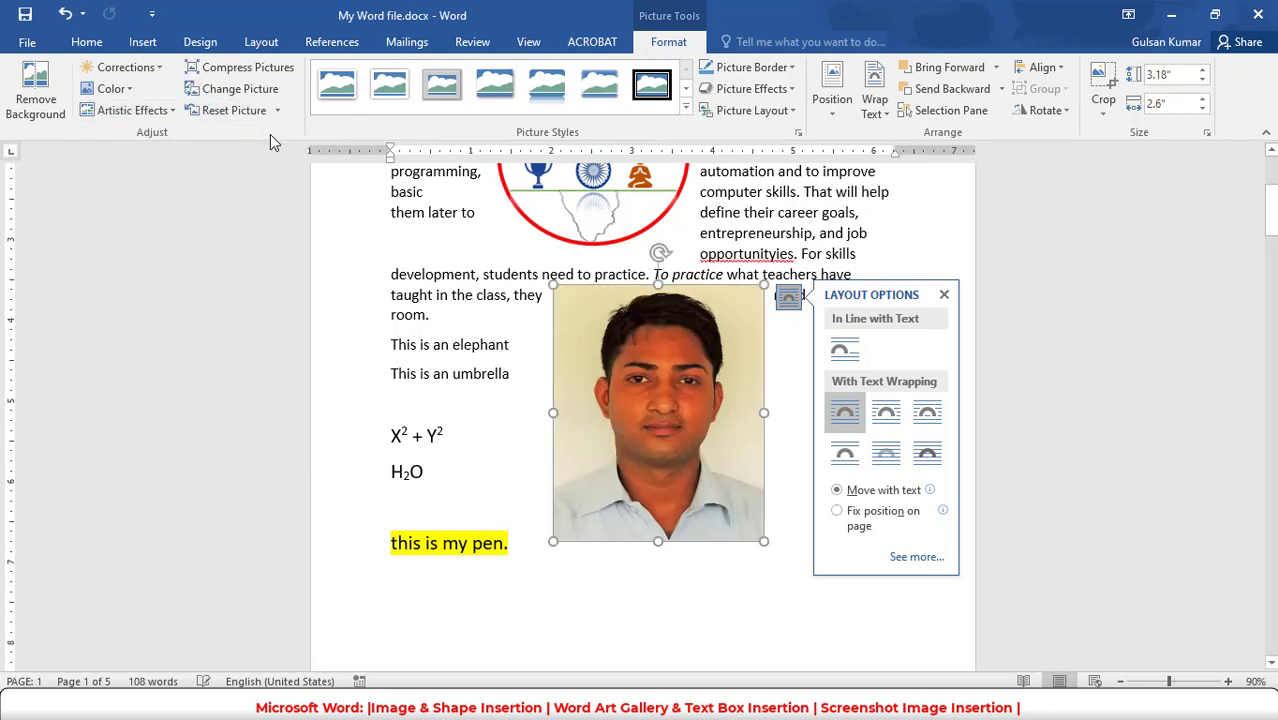
pyautogui.click(275, 72)
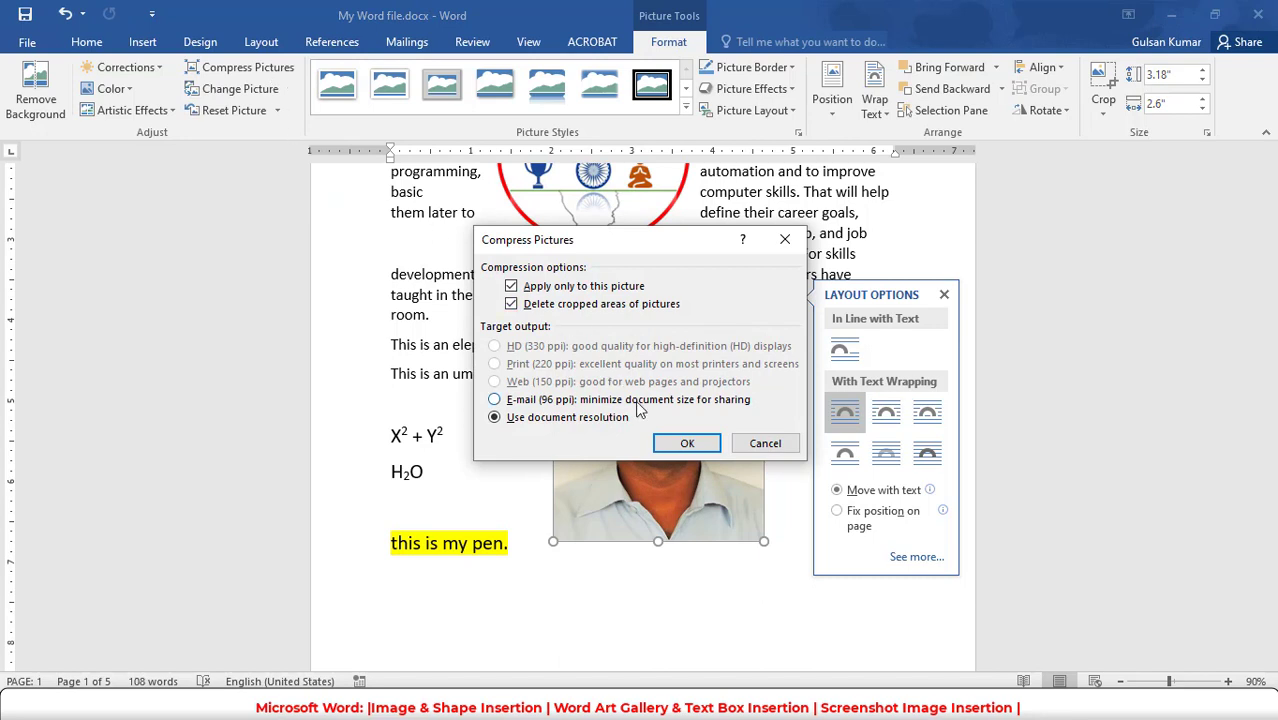
pyautogui.click(687, 446)
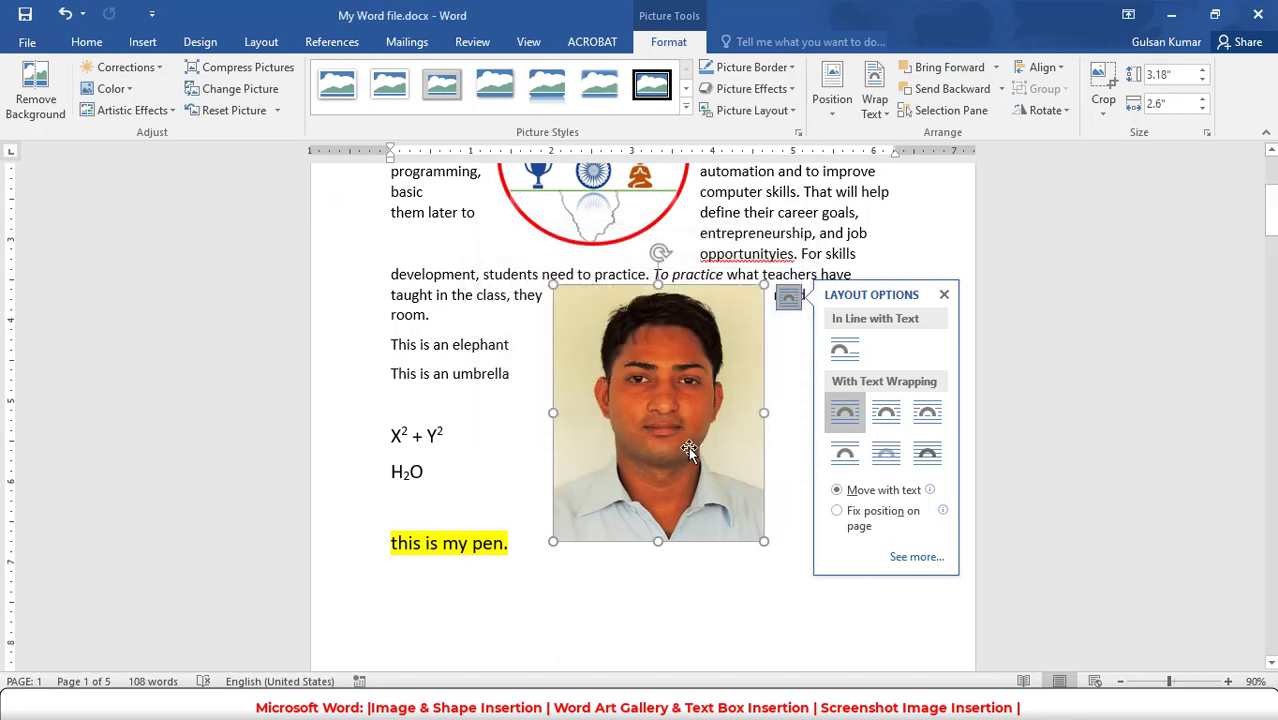
# - Apply the soft-edged oval picture style to the portrait
pyautogui.click(698, 592)
pyautogui.click(624, 414)
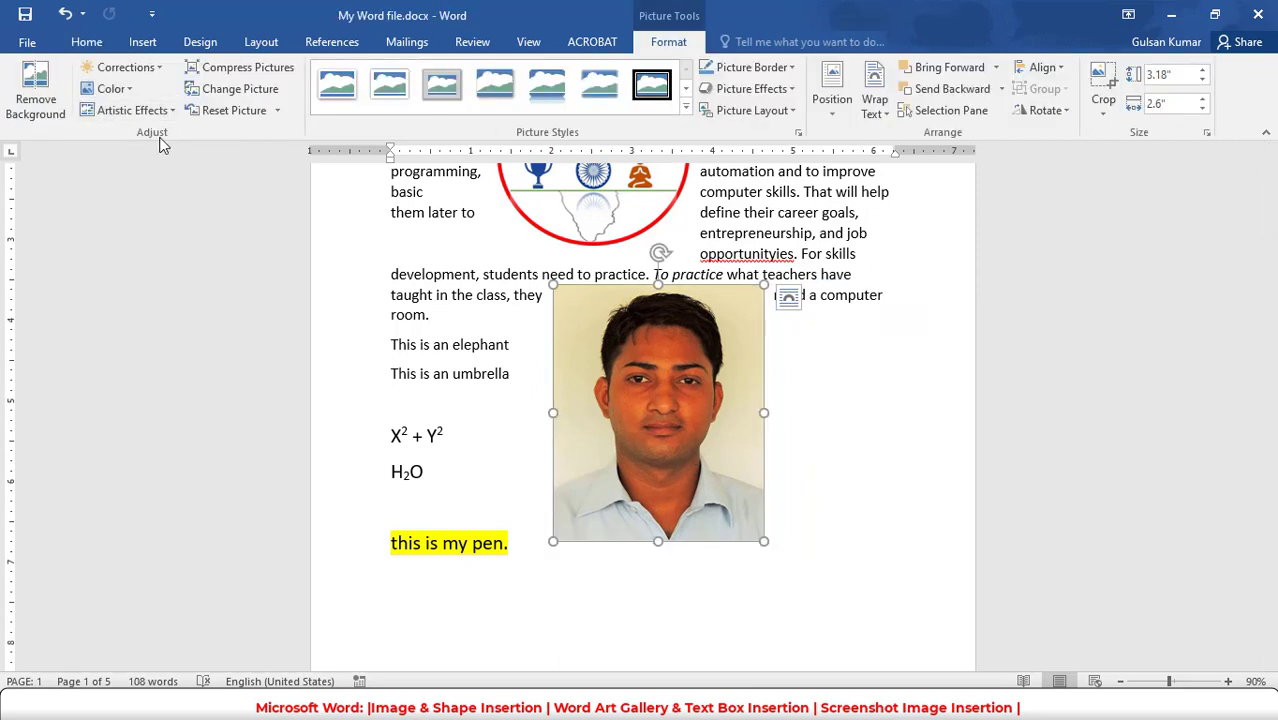
pyautogui.click(685, 107)
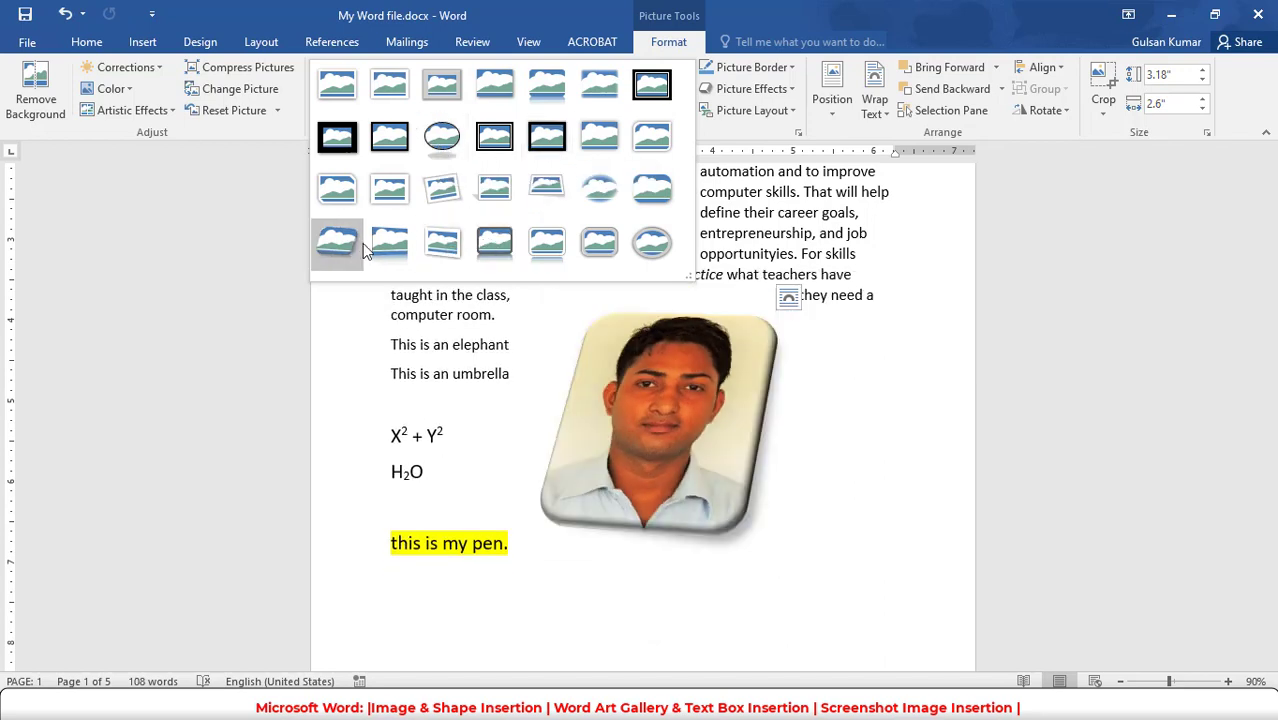
pyautogui.click(601, 197)
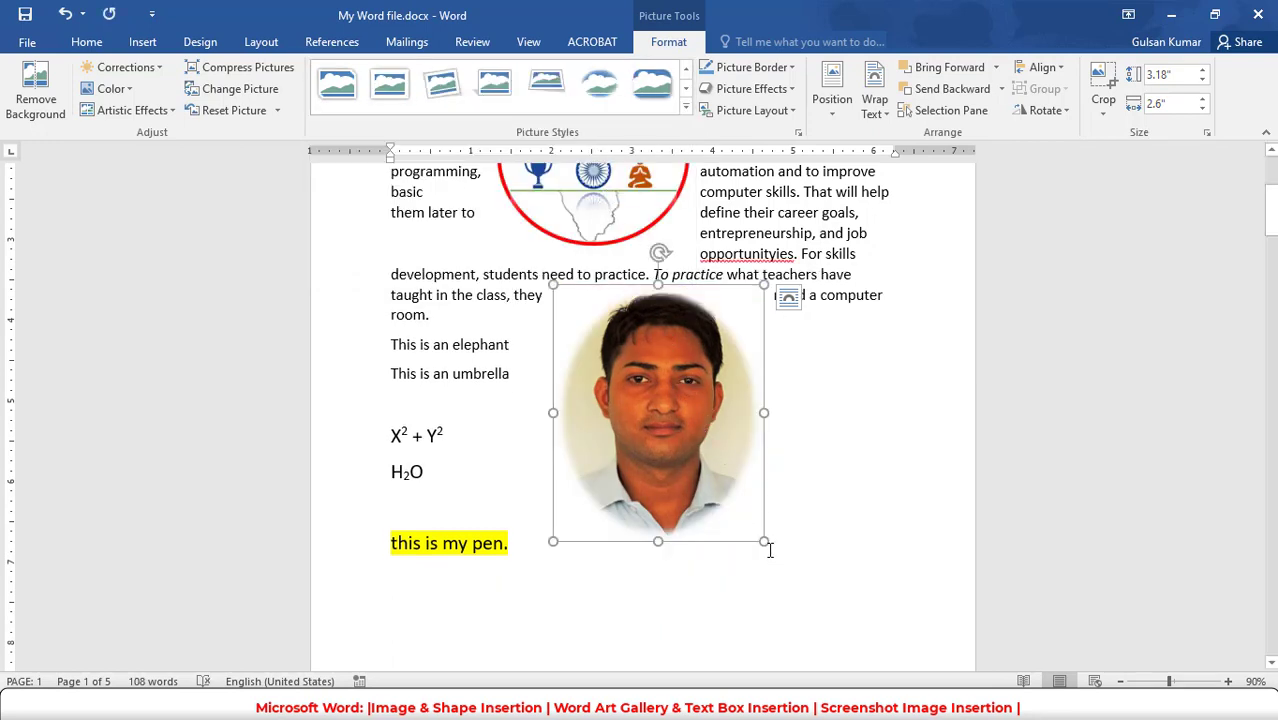
# - Shrink the oval portrait to about 1.82" by 1.49" and move it just below the paragraph, near the right margin
pyautogui.moveTo(755, 530); pyautogui.dragTo(668, 422)
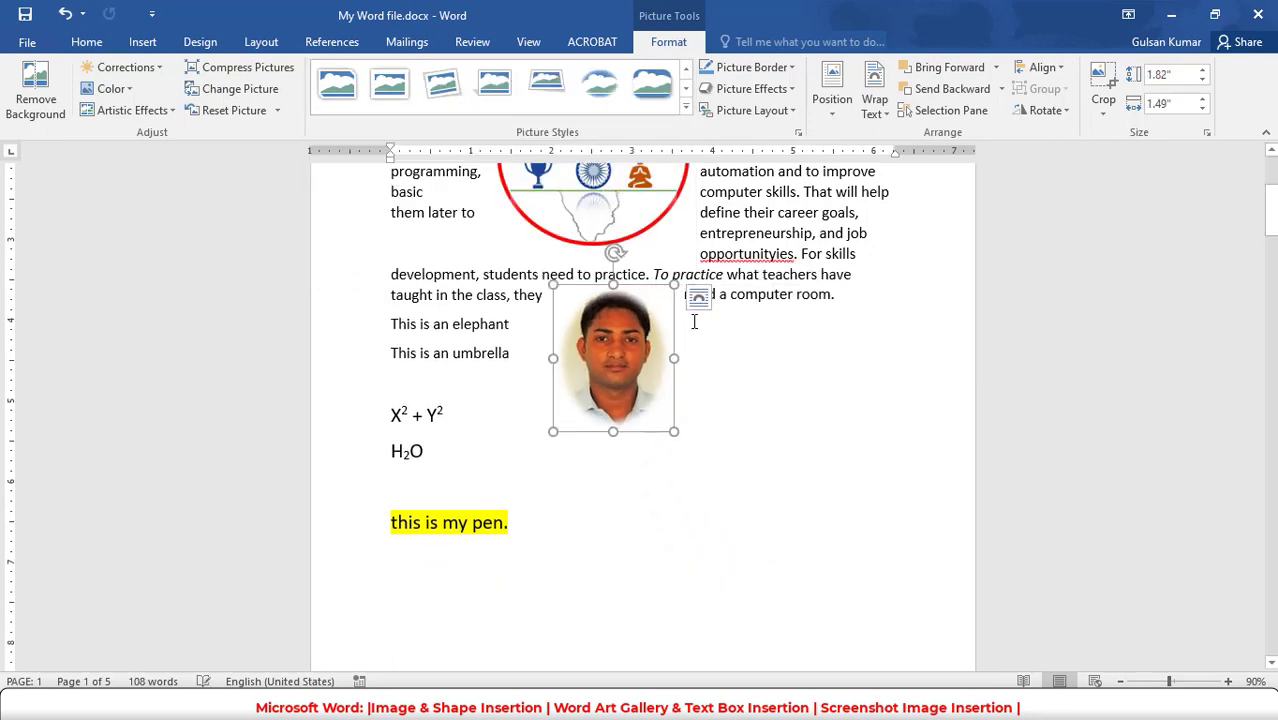
pyautogui.moveTo(641, 361); pyautogui.dragTo(777, 383)
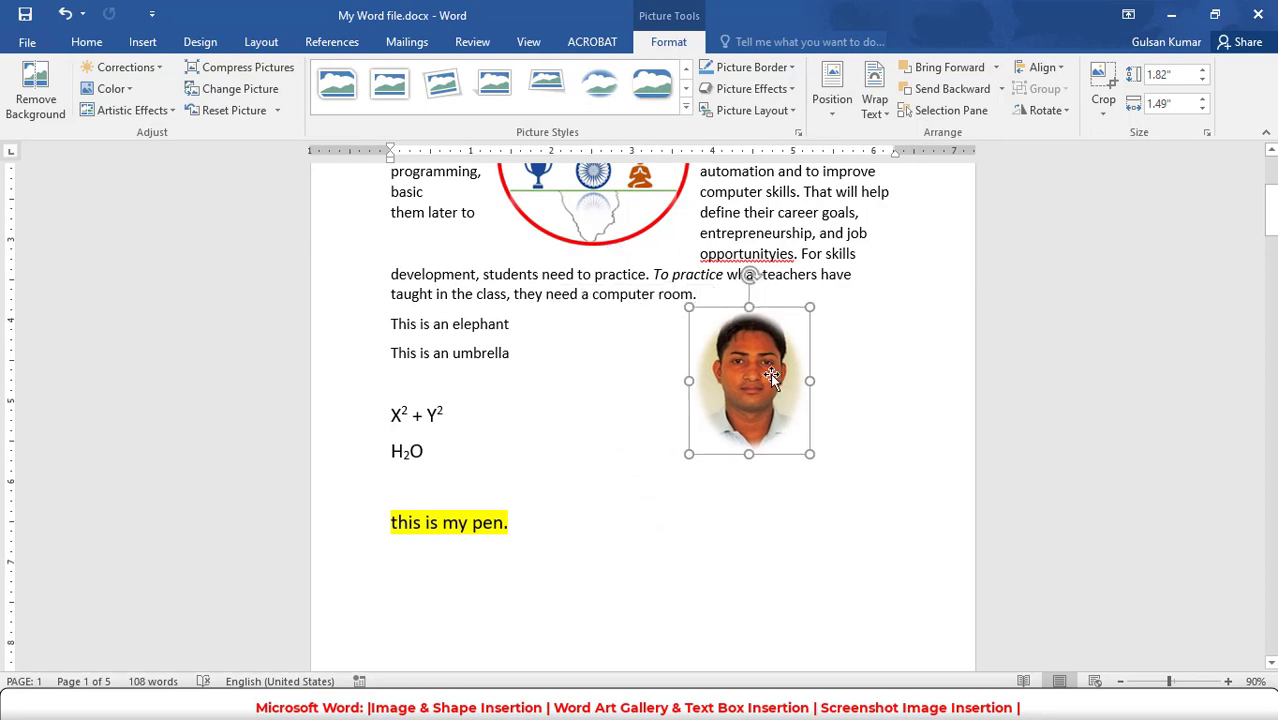
# - Give the portrait a black picture border and apply the first Preset picture effect
pyautogui.click(790, 67)
pyautogui.click(721, 110)
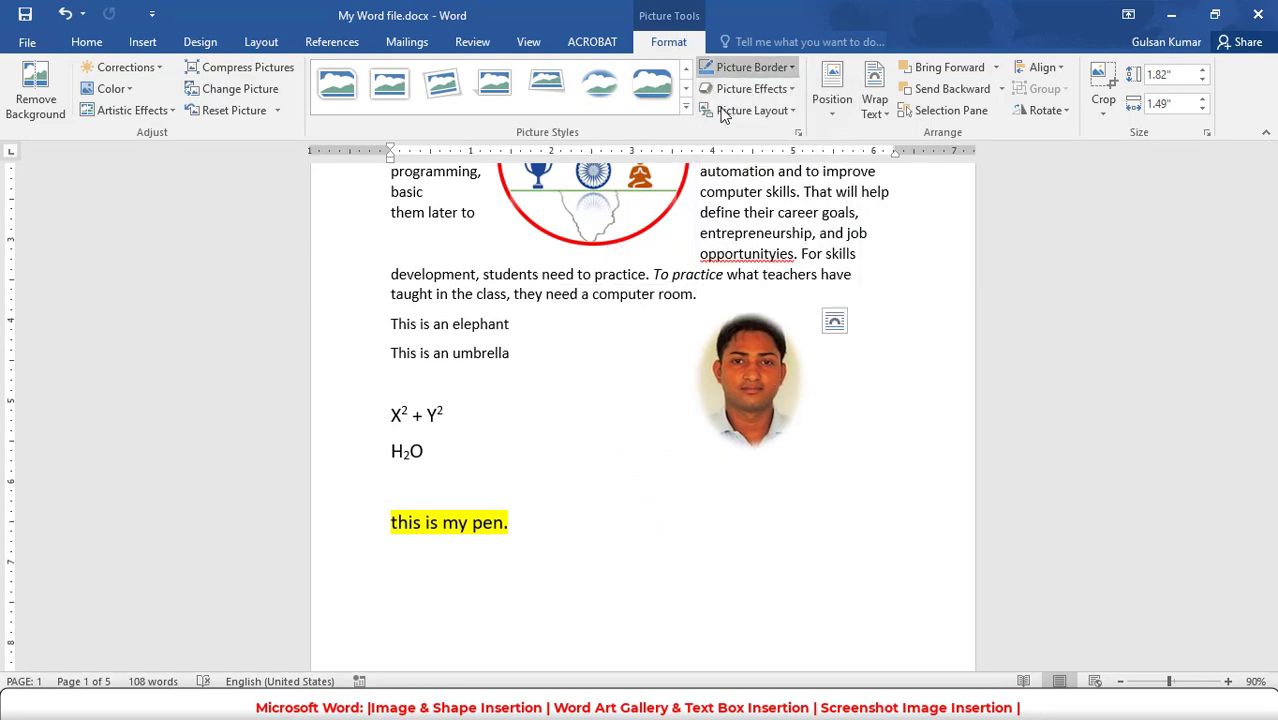
pyautogui.click(785, 95)
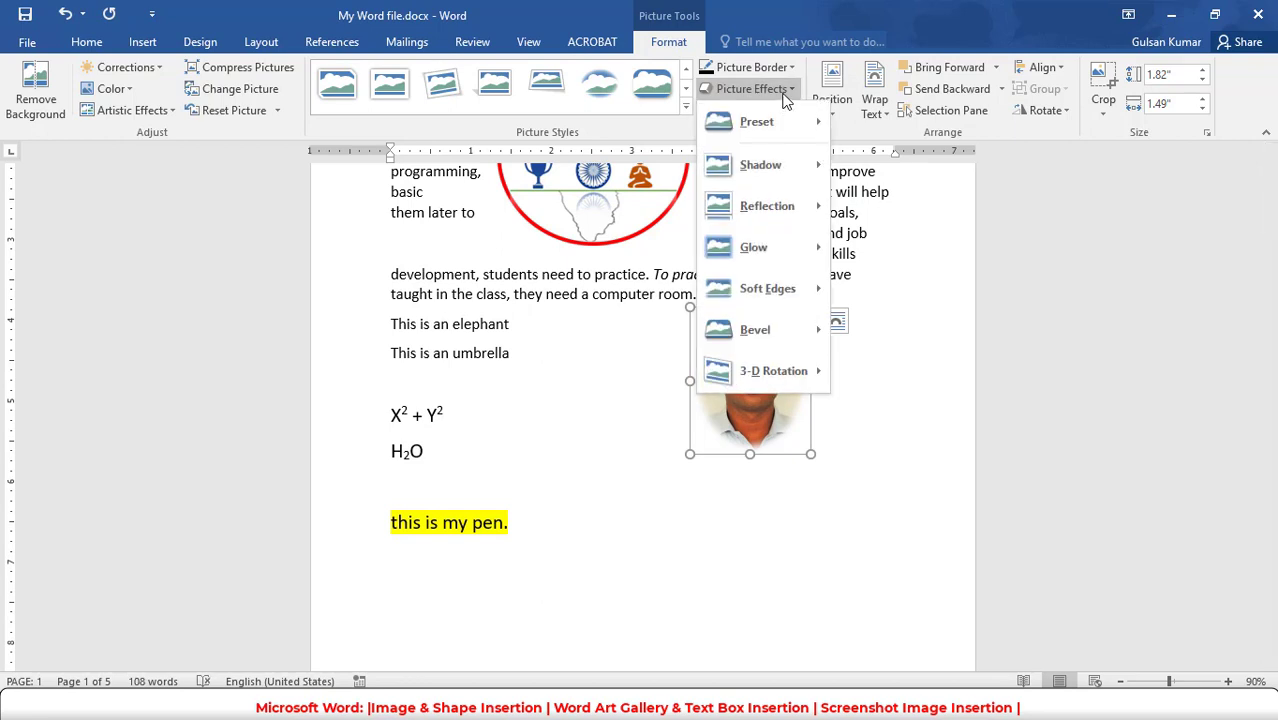
pyautogui.moveTo(778, 137)
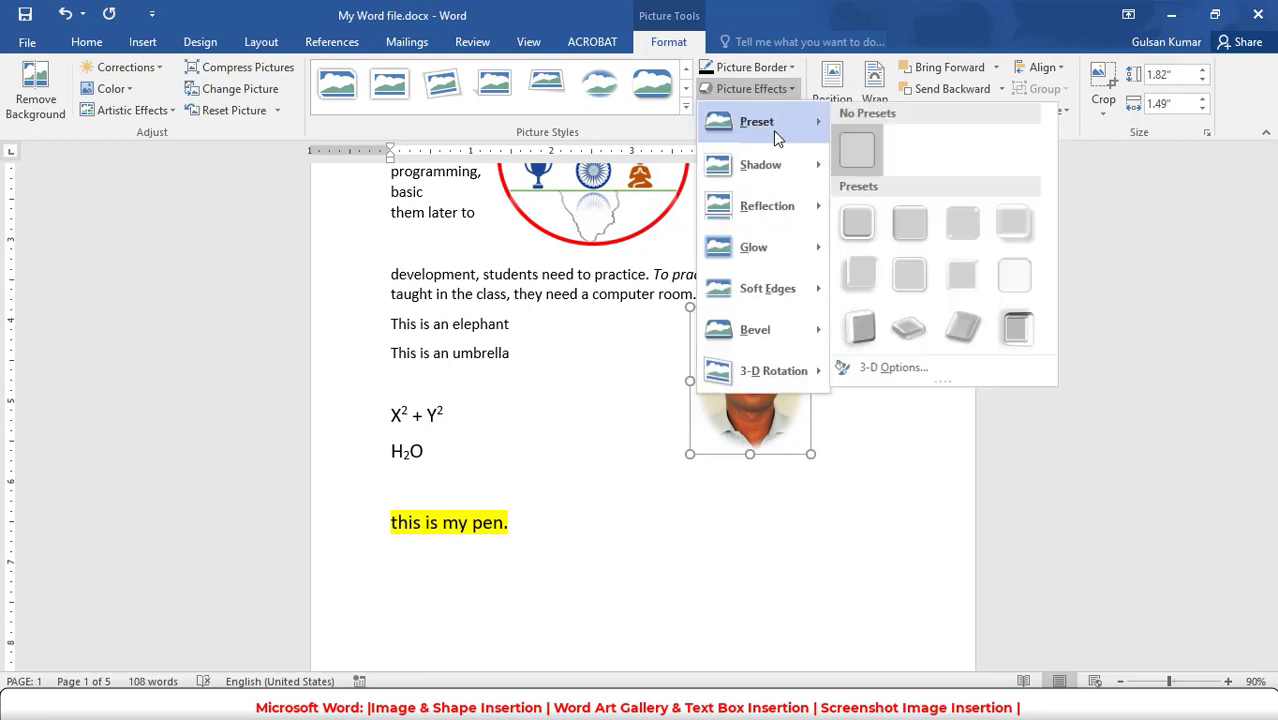
pyautogui.click(860, 223)
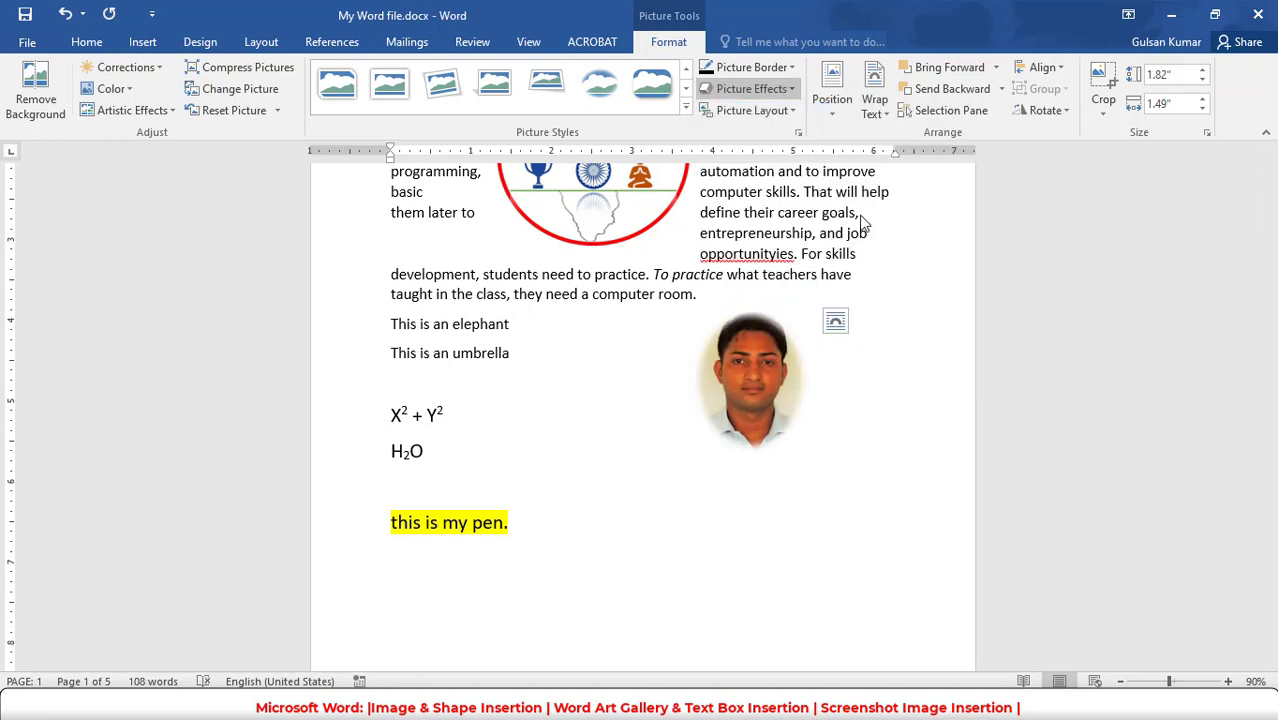
pyautogui.click(788, 110)
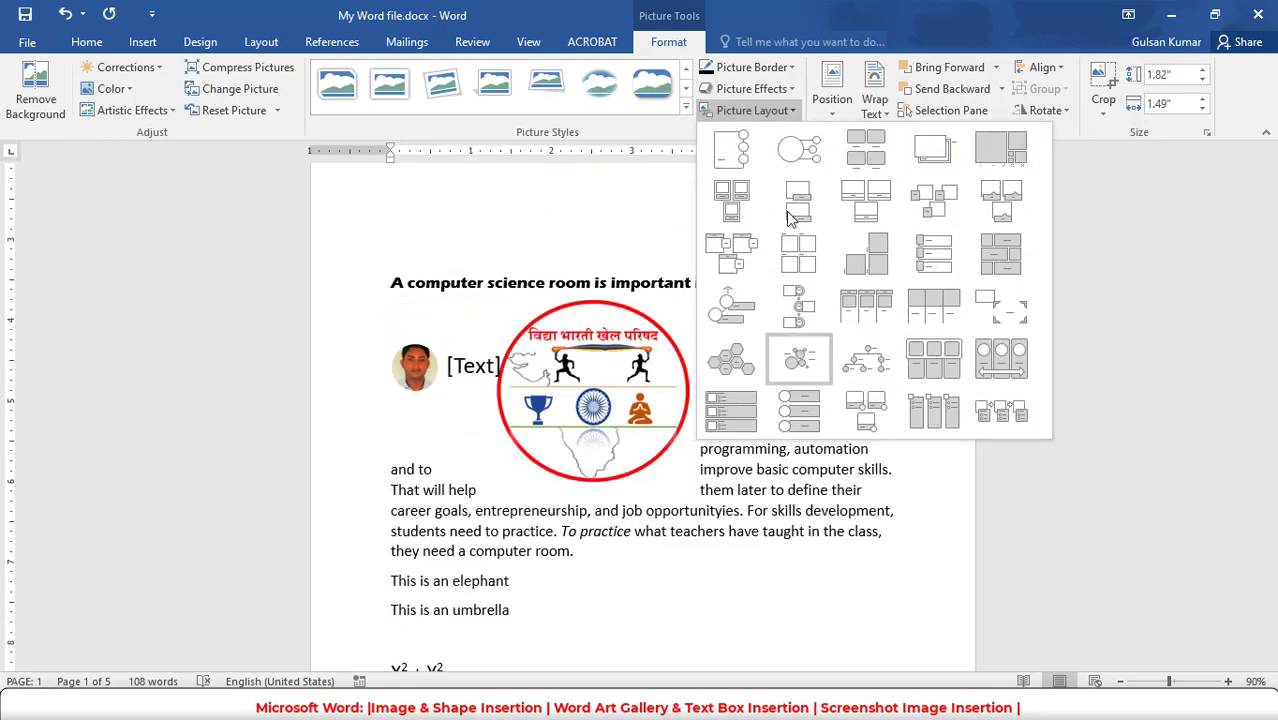
pyautogui.click(786, 111)
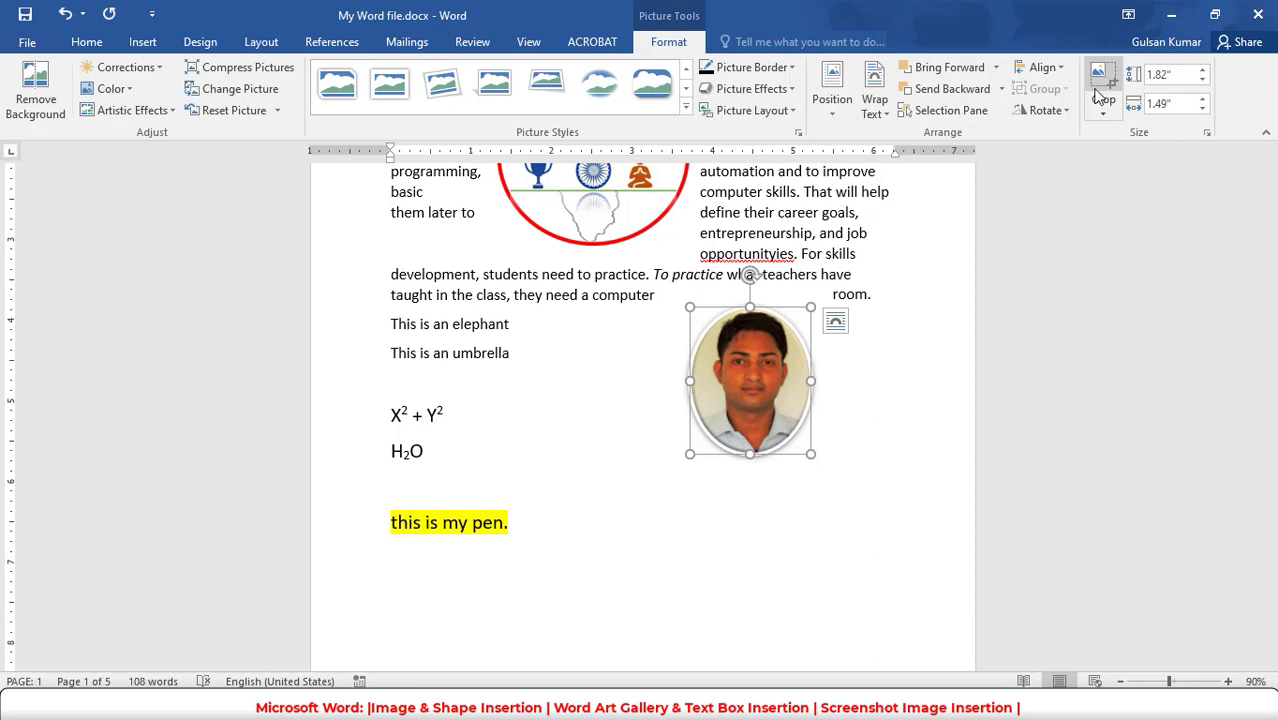
# - Insert the mountain lake landscape picture after the line "this is my pen."
pyautogui.click(793, 531)
pyautogui.click(140, 44)
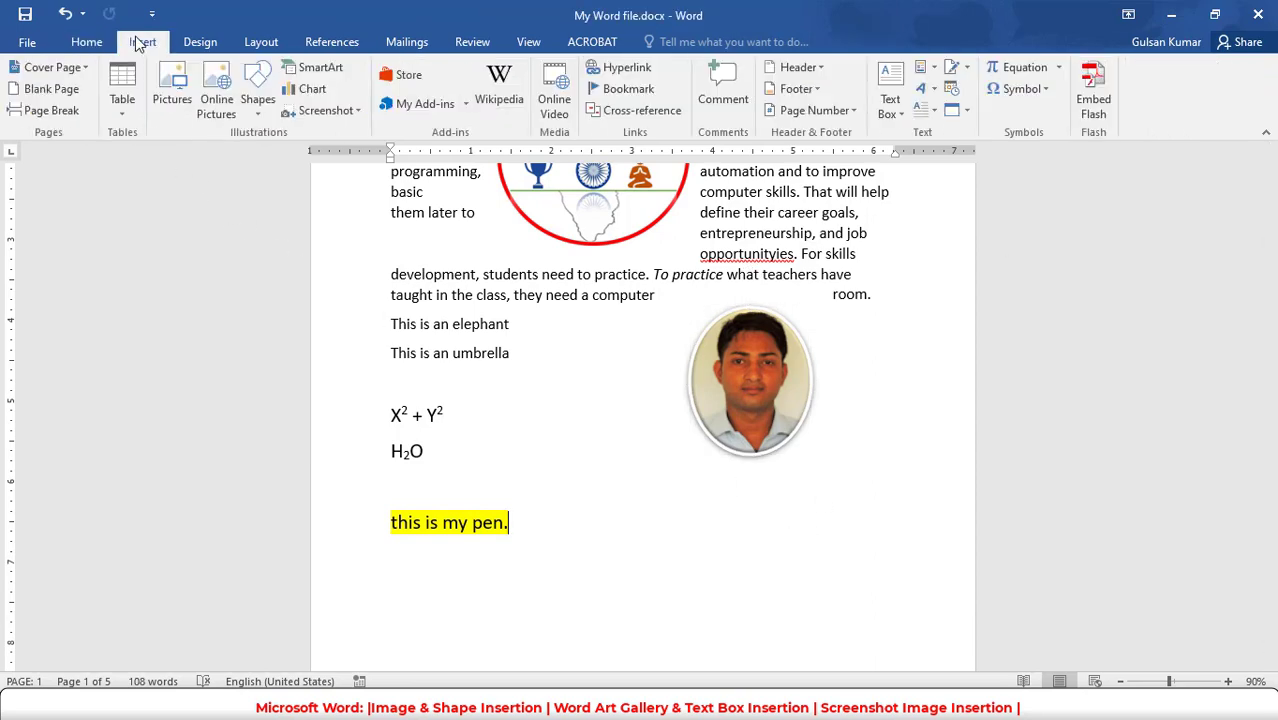
pyautogui.click(182, 114)
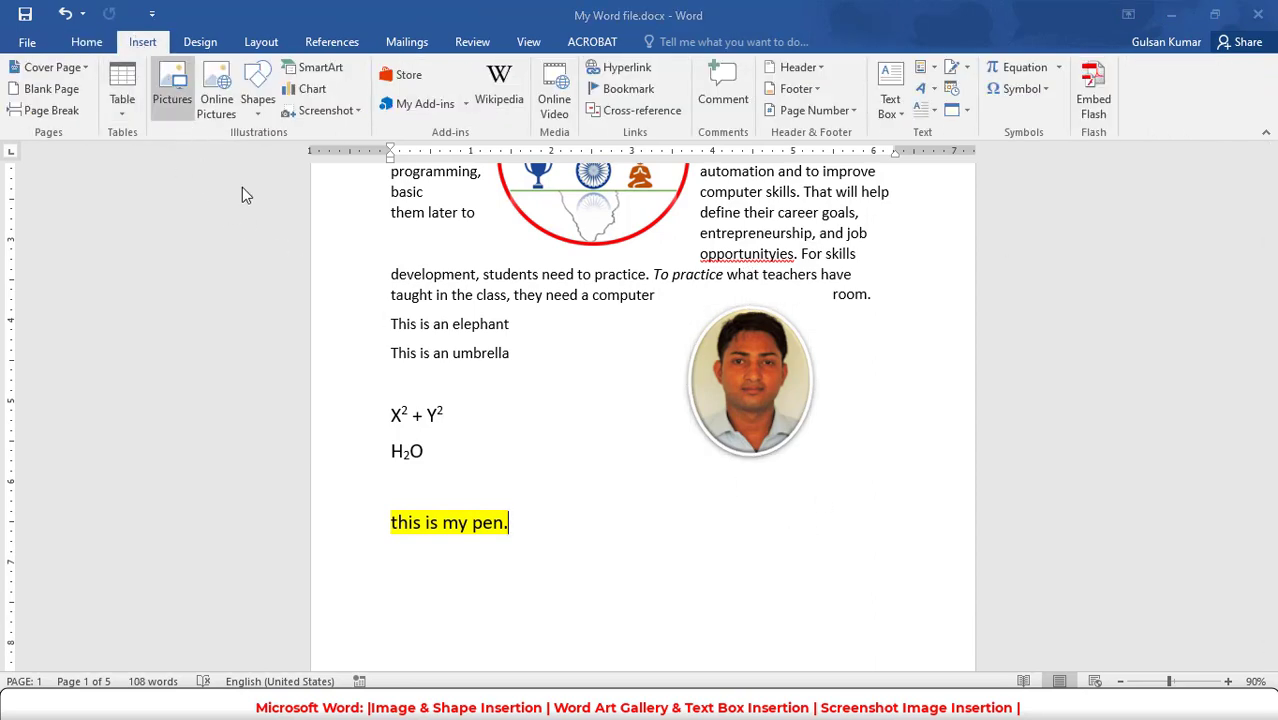
pyautogui.doubleClick(563, 300)
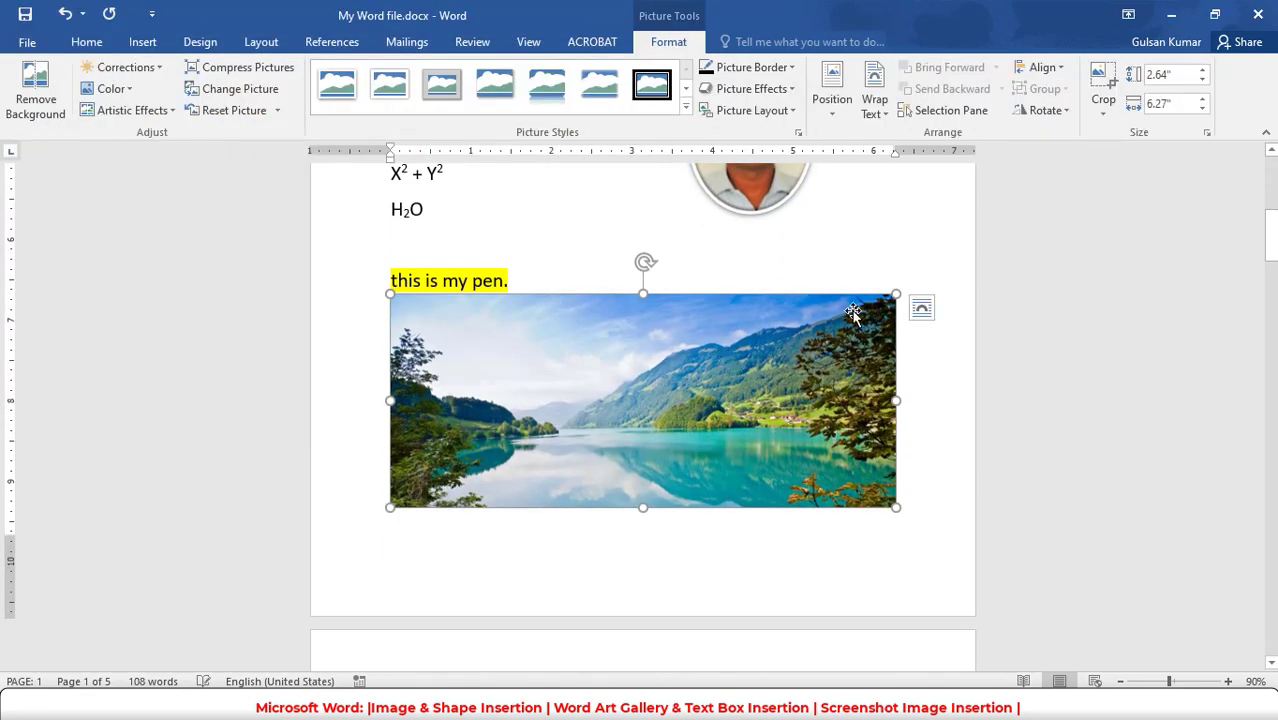
# - Crop the landscape picture down to its tree-covered right-hand strip, about 2.59" high by 1.4" wide
pyautogui.click(1103, 88)
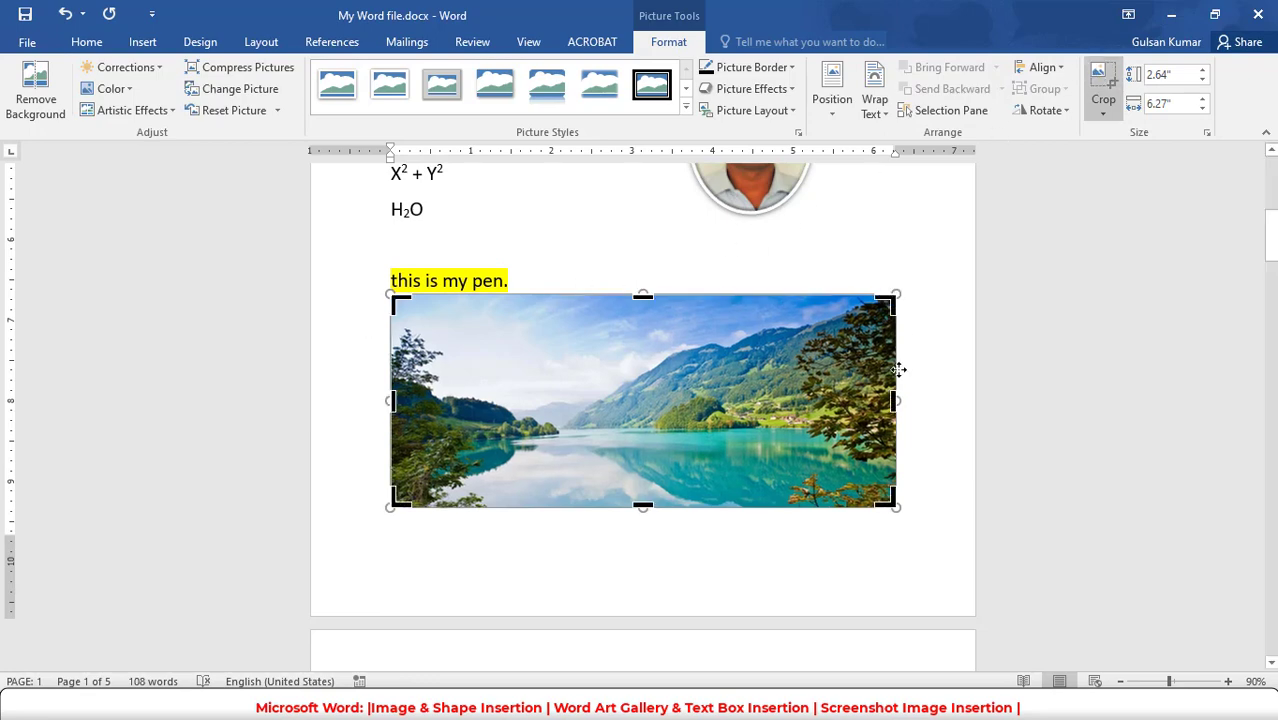
pyautogui.moveTo(397, 500); pyautogui.dragTo(783, 503)
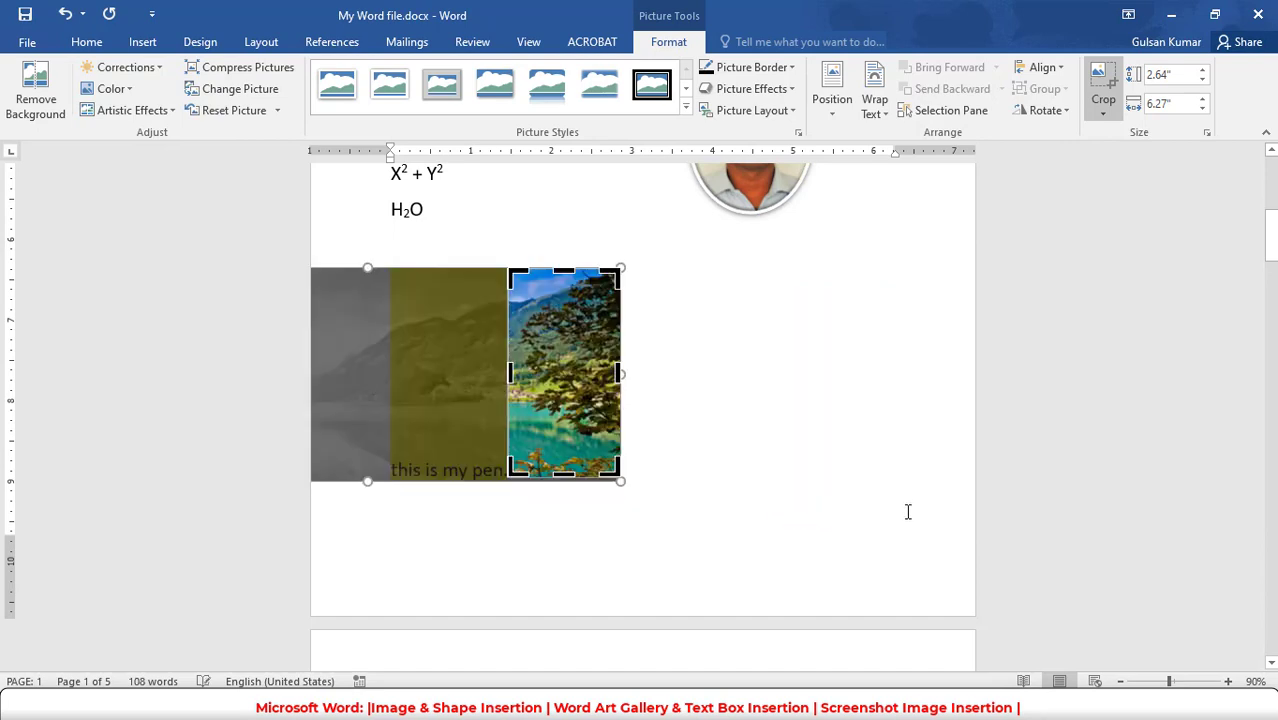
pyautogui.click(819, 380)
# - Move the cropped landscape picture from the "this is my pen." line to the end of the H₂O line
pyautogui.click(536, 362)
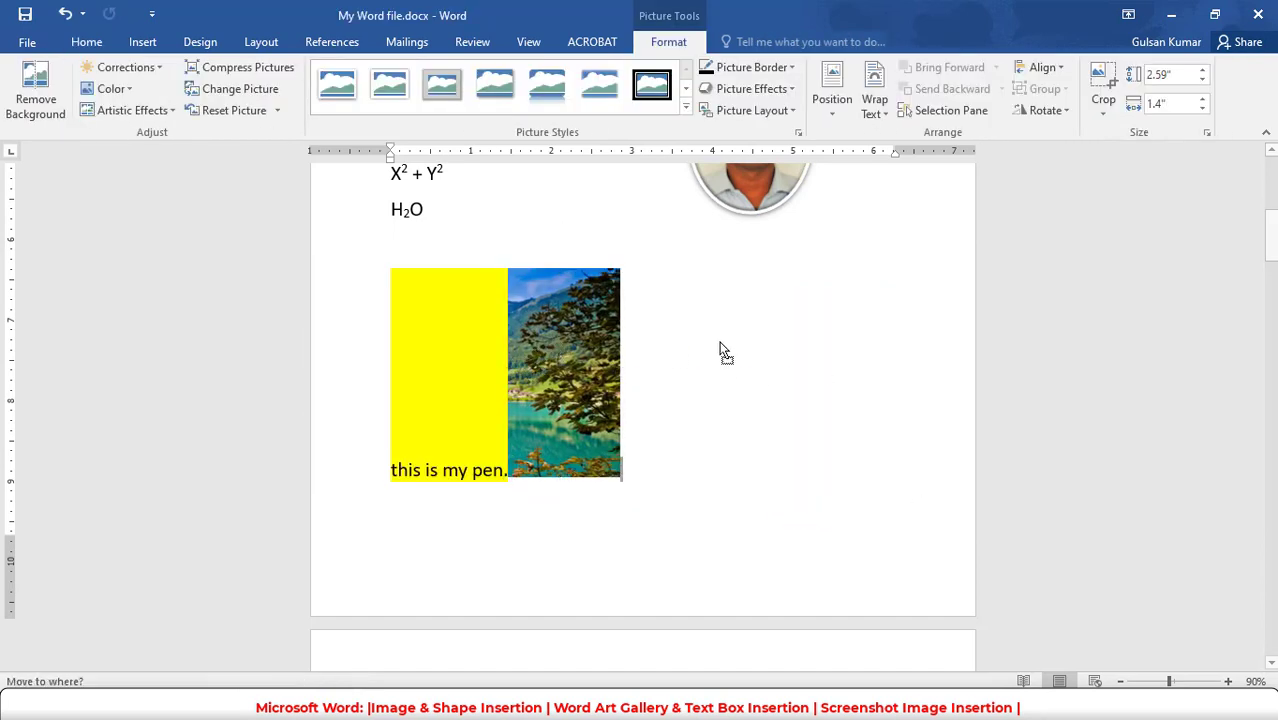
pyautogui.click(581, 229)
pyautogui.moveTo(581, 229); pyautogui.dragTo(580, 233)
pyautogui.moveTo(505, 300); pyautogui.dragTo(762, 366)
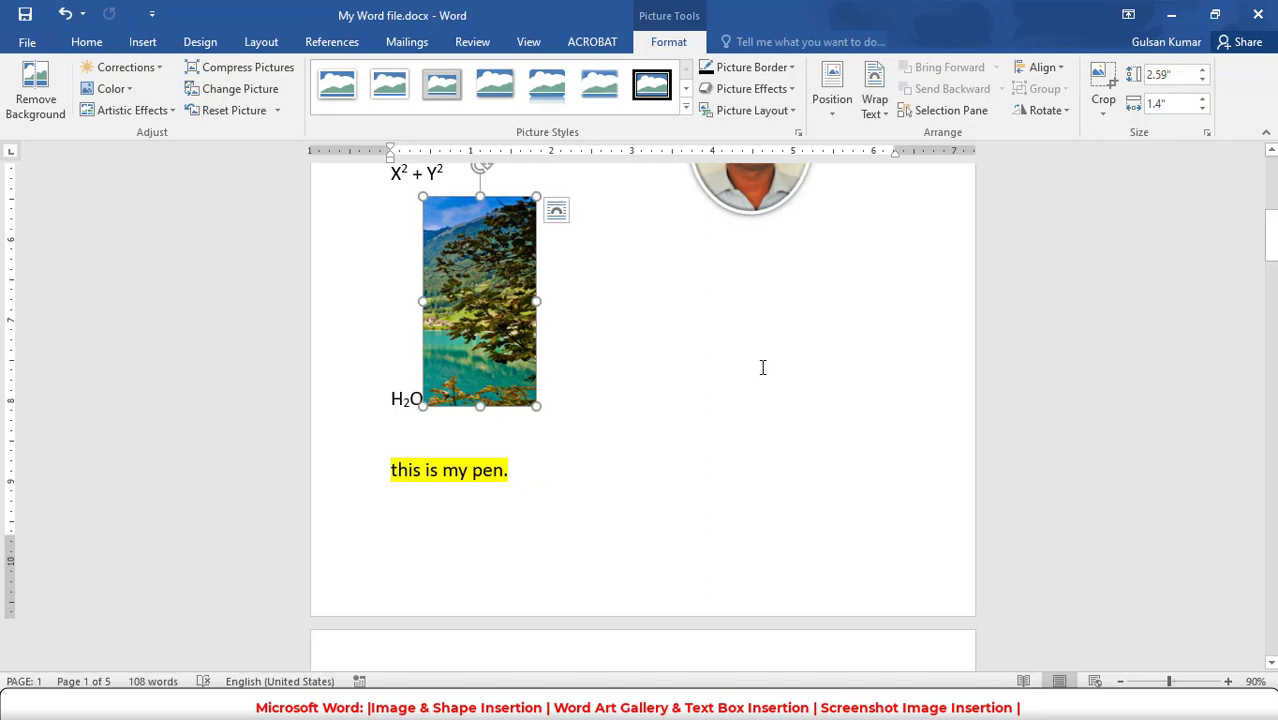
# - Make text wrap around the cropped landscape picture and place it across the "this is my pen." line
pyautogui.click(562, 212)
pyautogui.click(617, 324)
pyautogui.moveTo(520, 320); pyautogui.dragTo(830, 365)
pyautogui.scroll(3, 757, 505)
pyautogui.moveTo(757, 505); pyautogui.dragTo(521, 384)
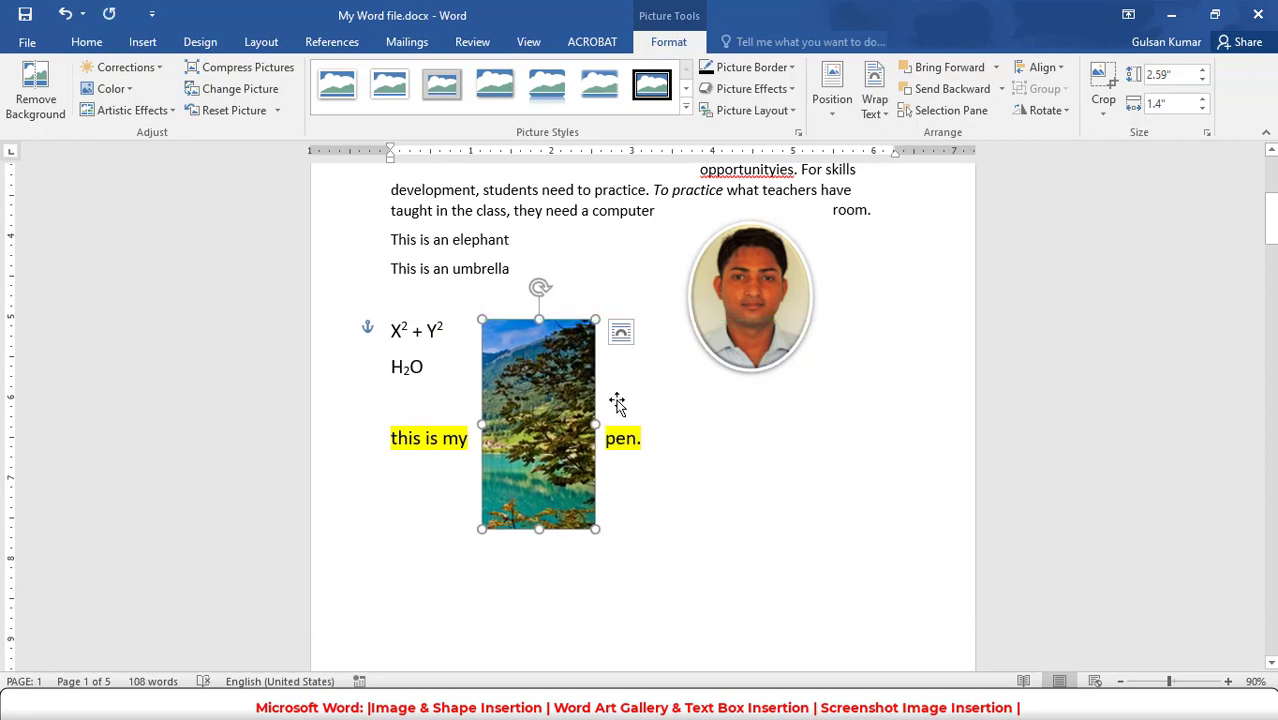
# - Align the cropped landscape picture horizontally to the left, center and right of the margins in turn
pyautogui.click(1042, 67)
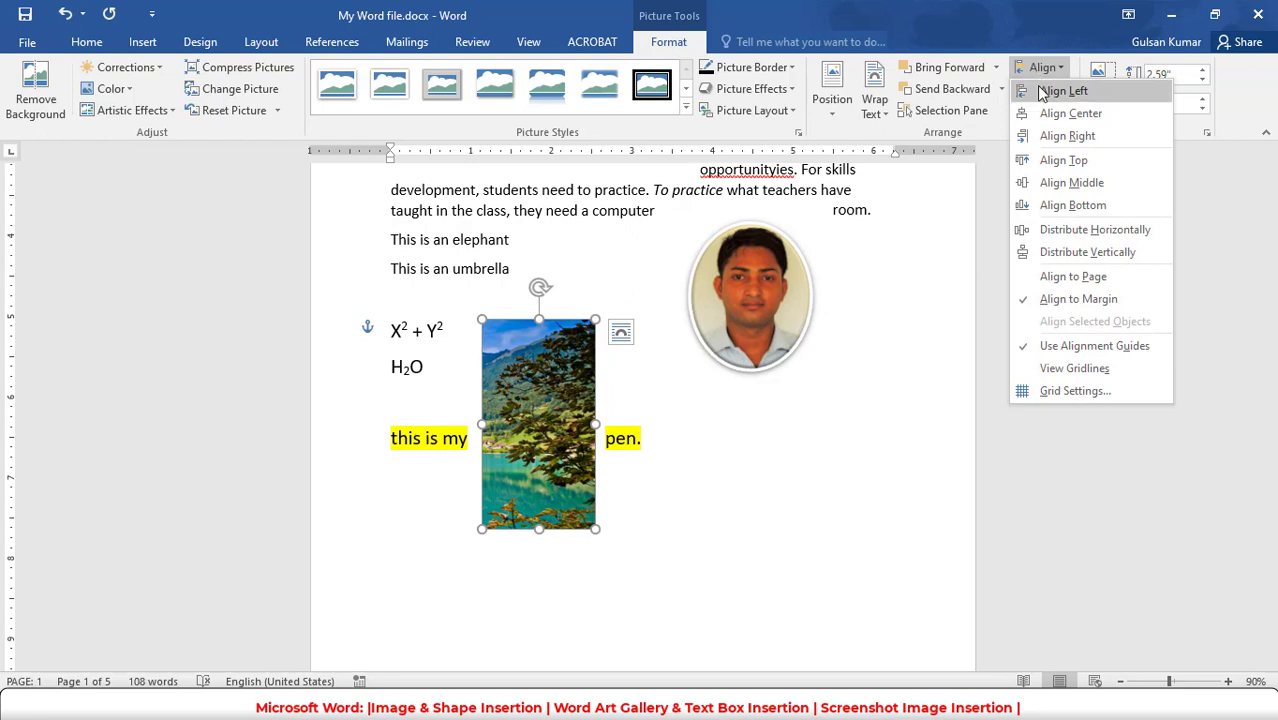
pyautogui.click(1042, 92)
pyautogui.click(1042, 67)
pyautogui.click(1048, 113)
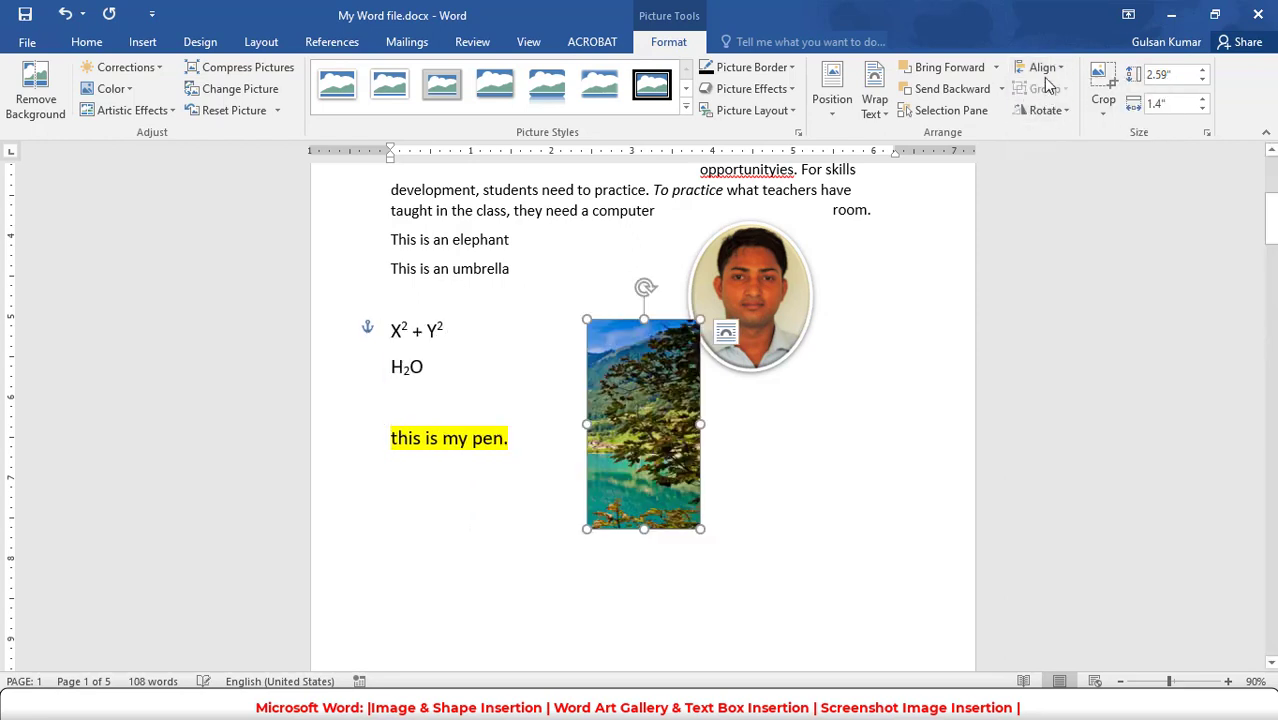
pyautogui.click(1042, 67)
pyautogui.click(1052, 134)
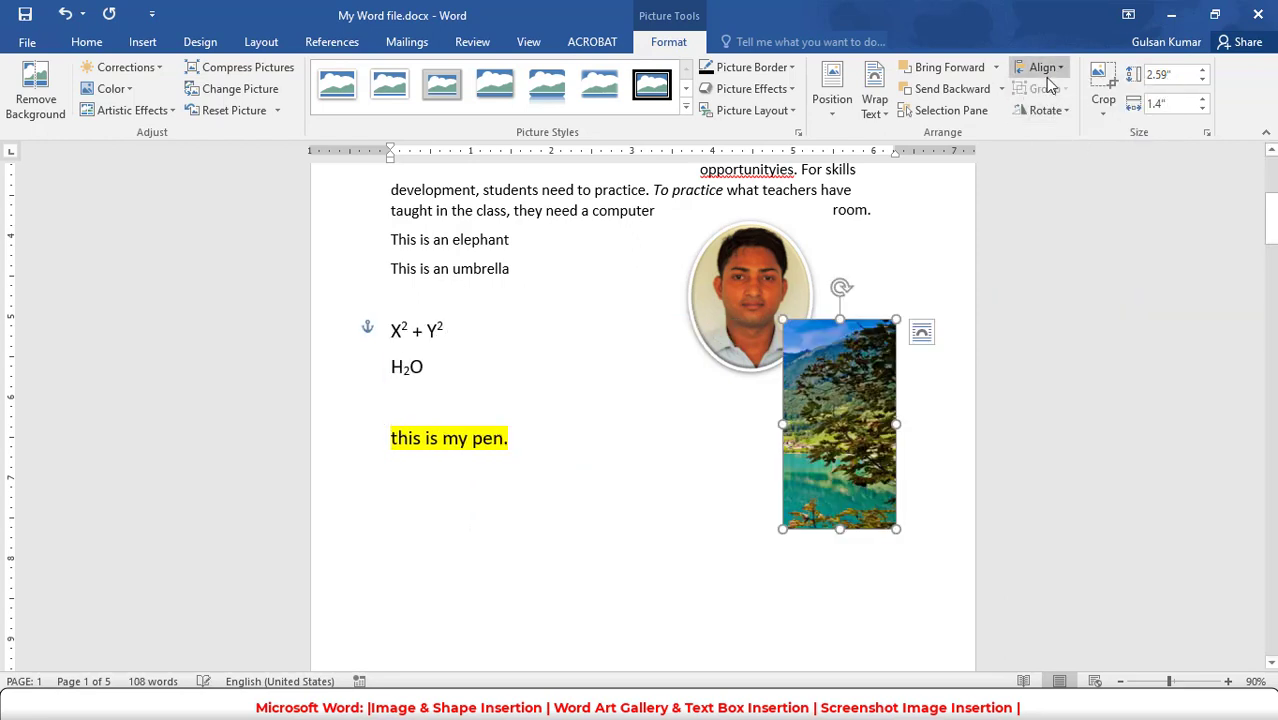
# - Align the cropped landscape picture vertically to the top, middle and bottom of the margins in turn
pyautogui.click(1046, 74)
pyautogui.click(1064, 162)
pyautogui.click(1044, 67)
pyautogui.click(1050, 185)
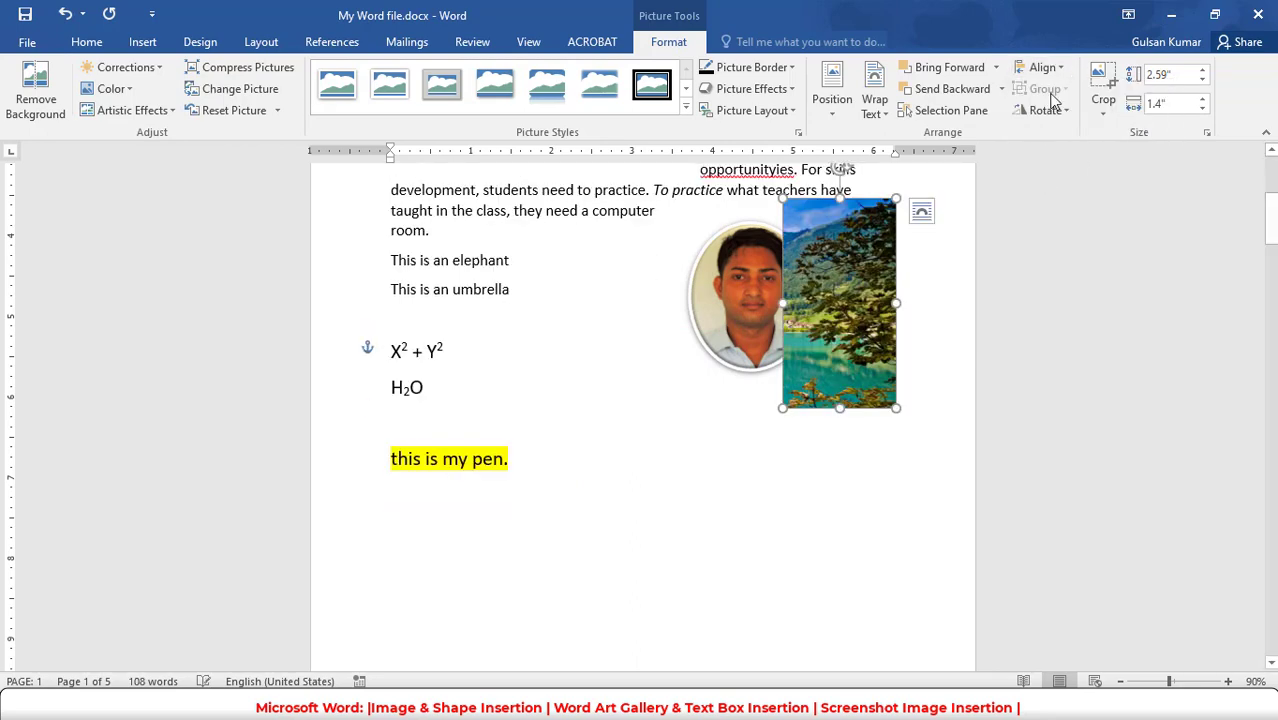
pyautogui.click(1044, 67)
pyautogui.click(1055, 207)
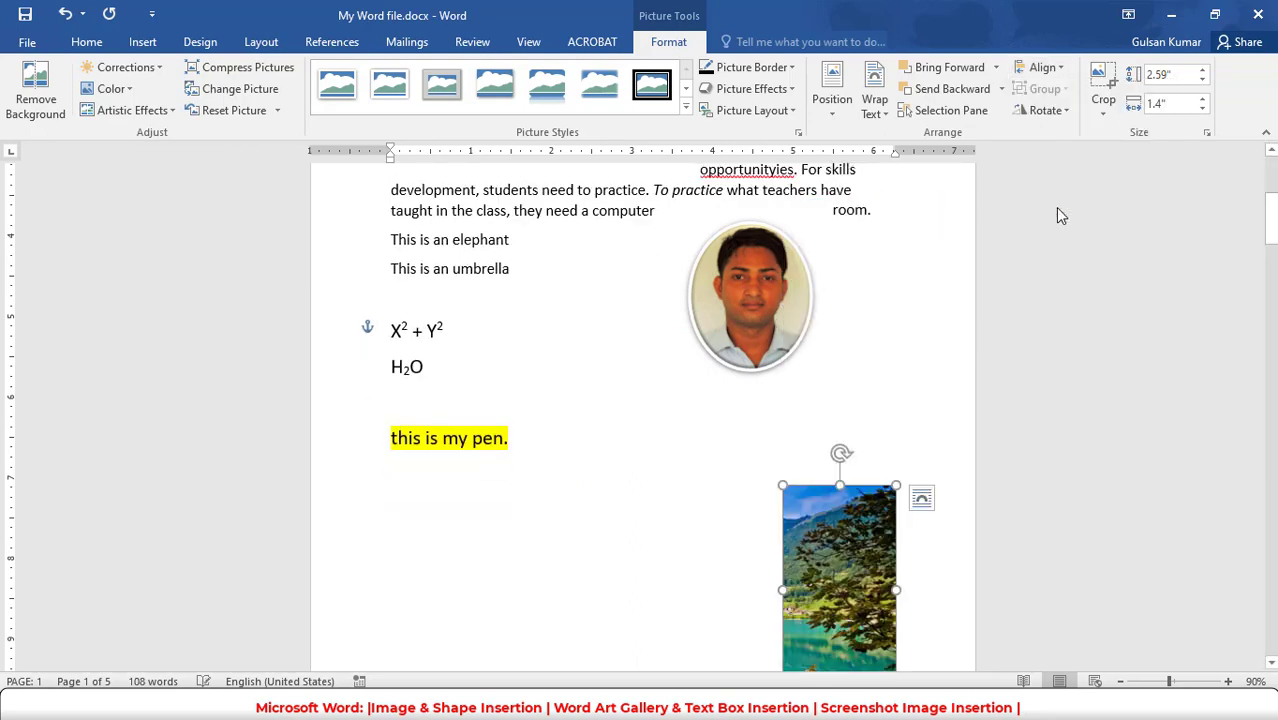
# - Align the cropped landscape picture left, and move it up across the lines from "This is an umbrella" to "this is my pen."
pyautogui.click(1058, 68)
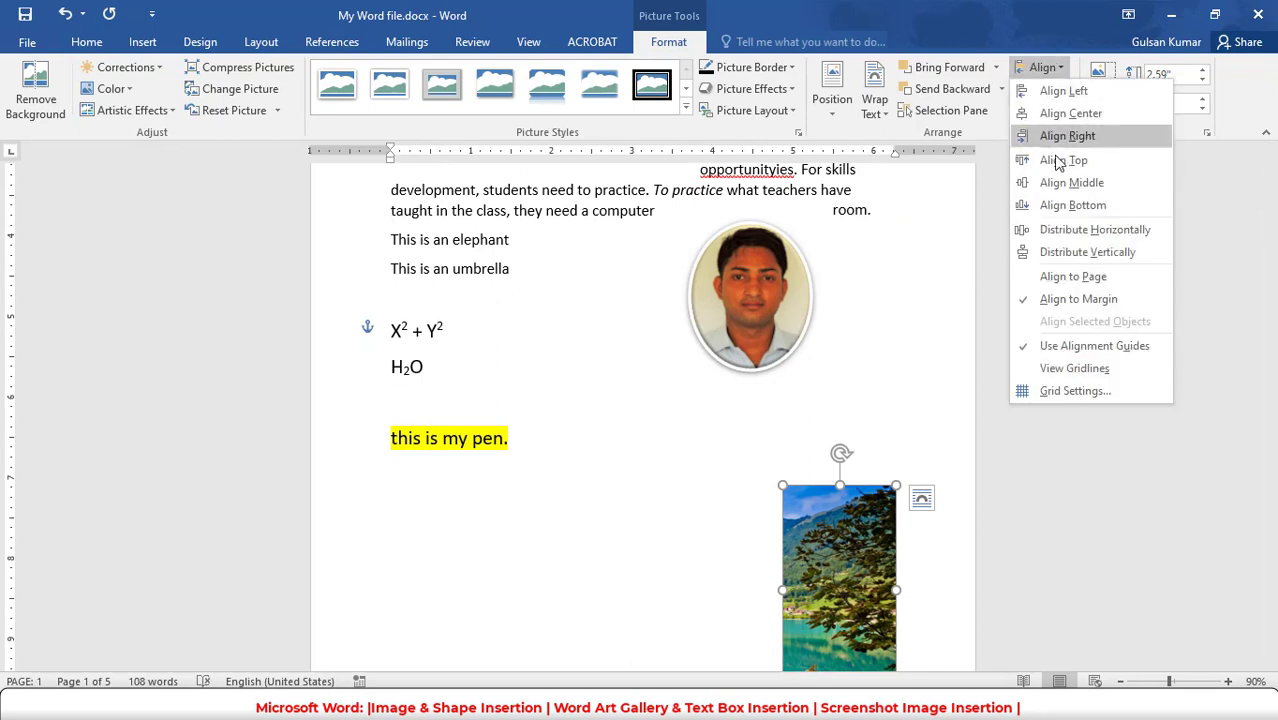
pyautogui.click(1066, 98)
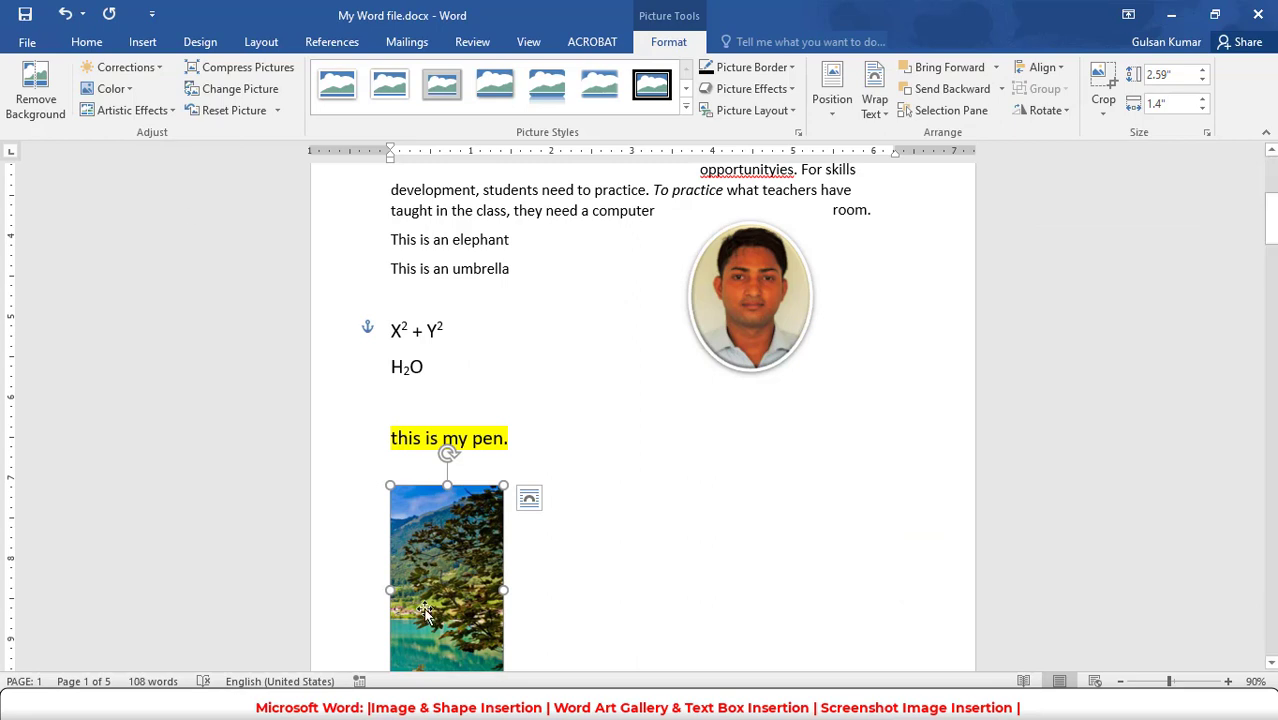
pyautogui.moveTo(470, 524); pyautogui.dragTo(503, 308)
pyautogui.scroll(-10, 522, 467)
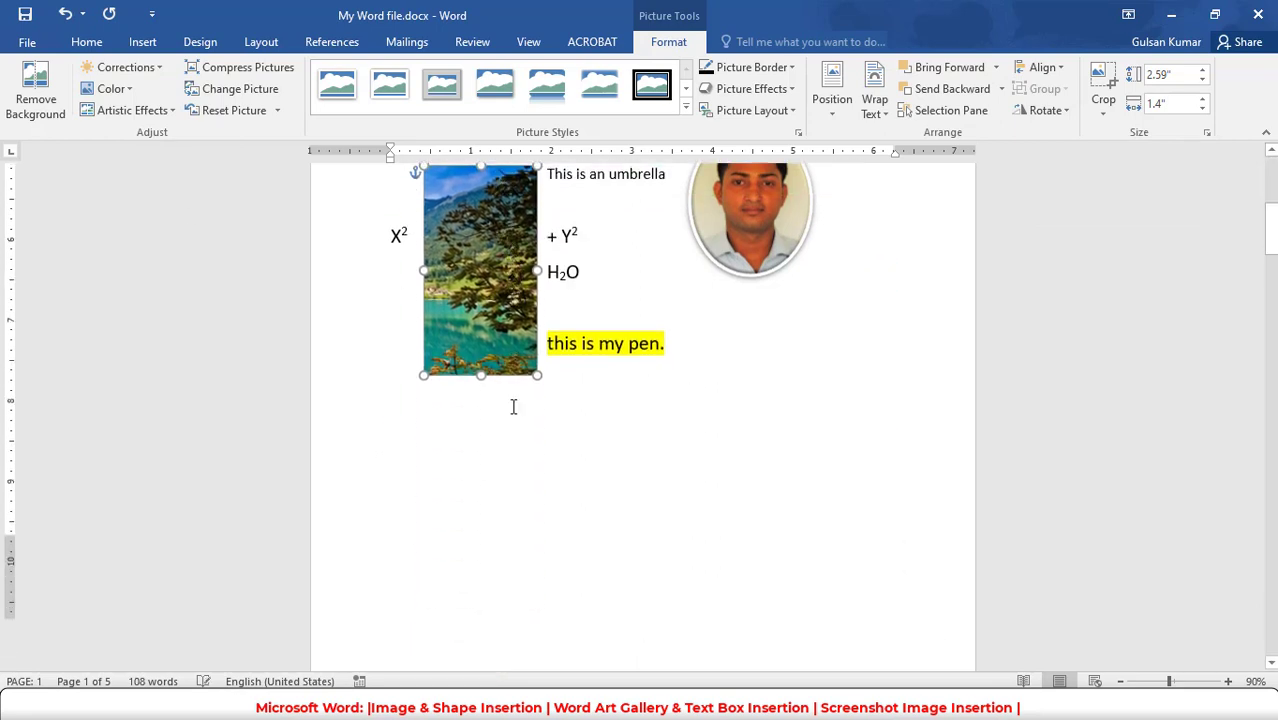
# - Draw an oval about 1.83" high and 2.1" wide beside the elephant and umbrella lines on the second page
pyautogui.click(557, 485)
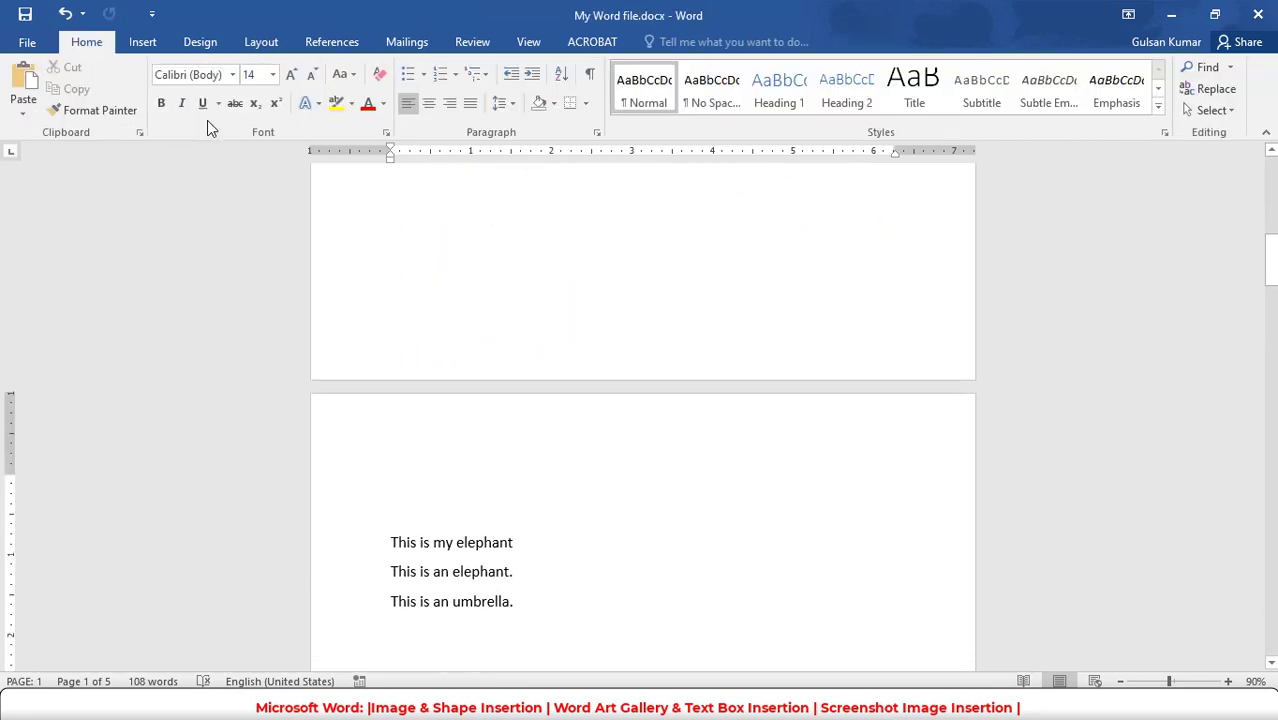
pyautogui.click(142, 41)
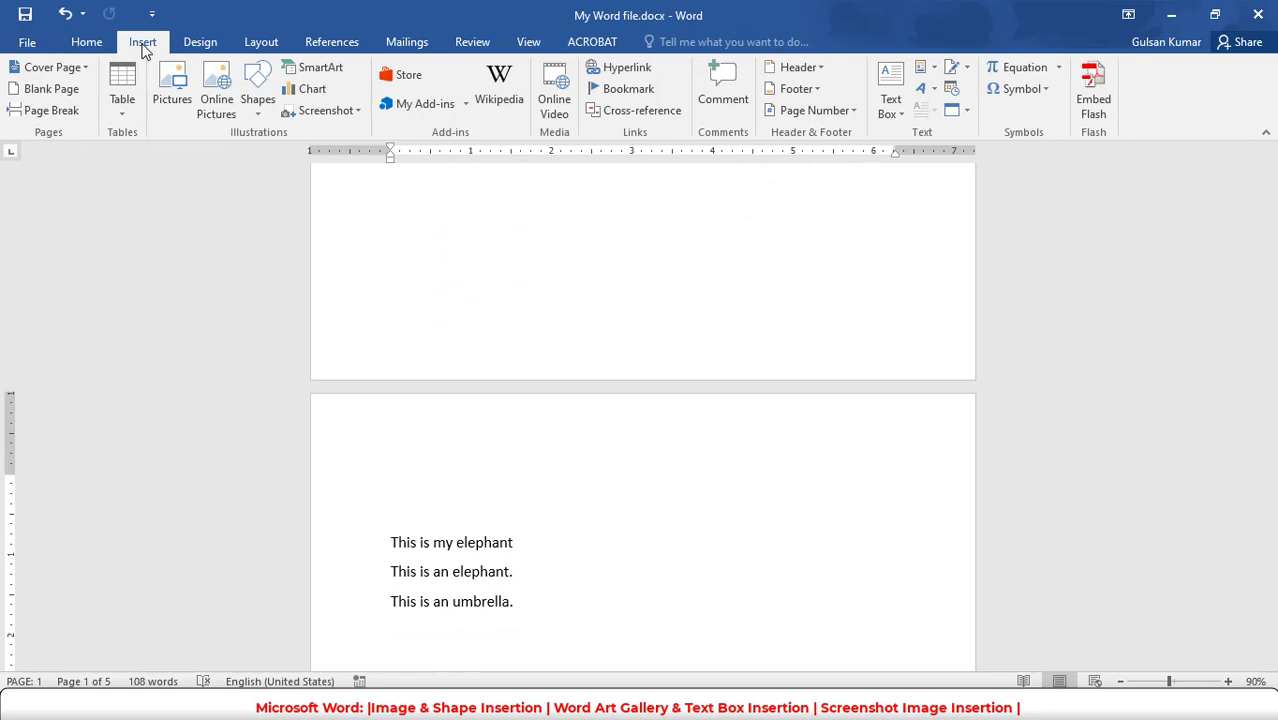
pyautogui.click(260, 100)
pyautogui.click(333, 157)
pyautogui.moveTo(665, 479); pyautogui.dragTo(836, 626)
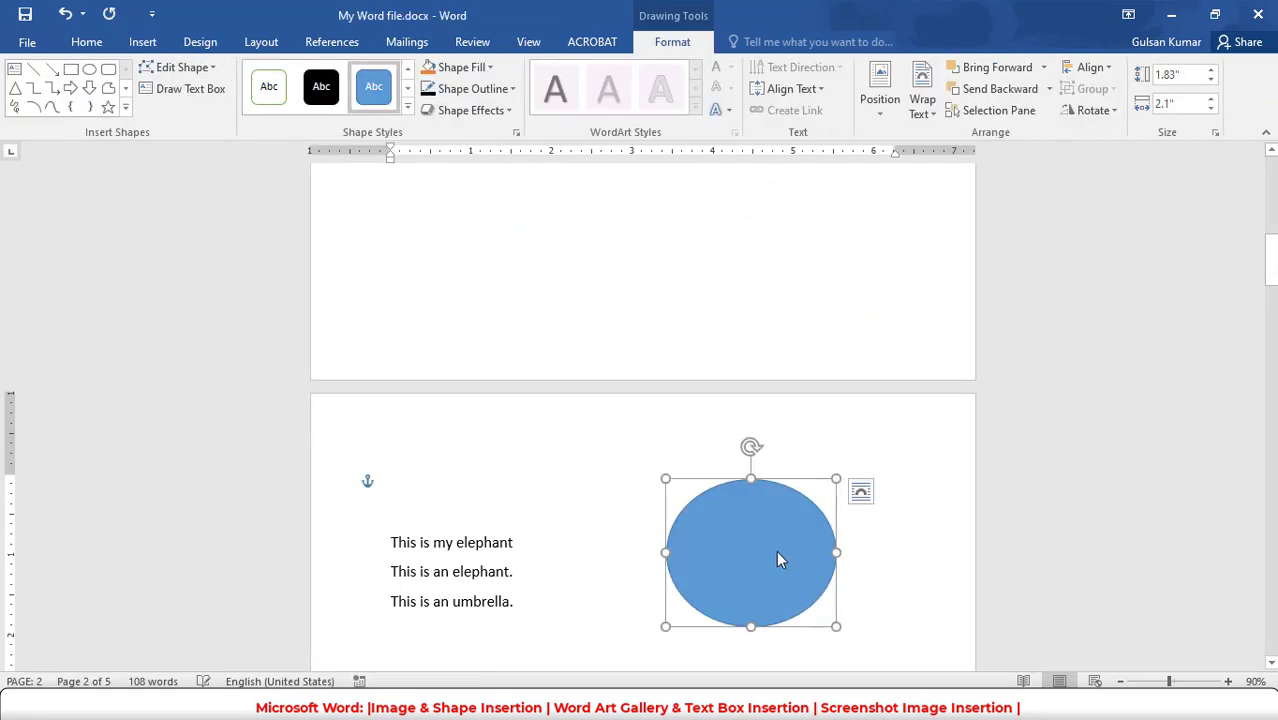
# - Change the blue oval into a 7-point star and that star into a folded corner shape
pyautogui.click(170, 67)
pyautogui.moveTo(213, 97)
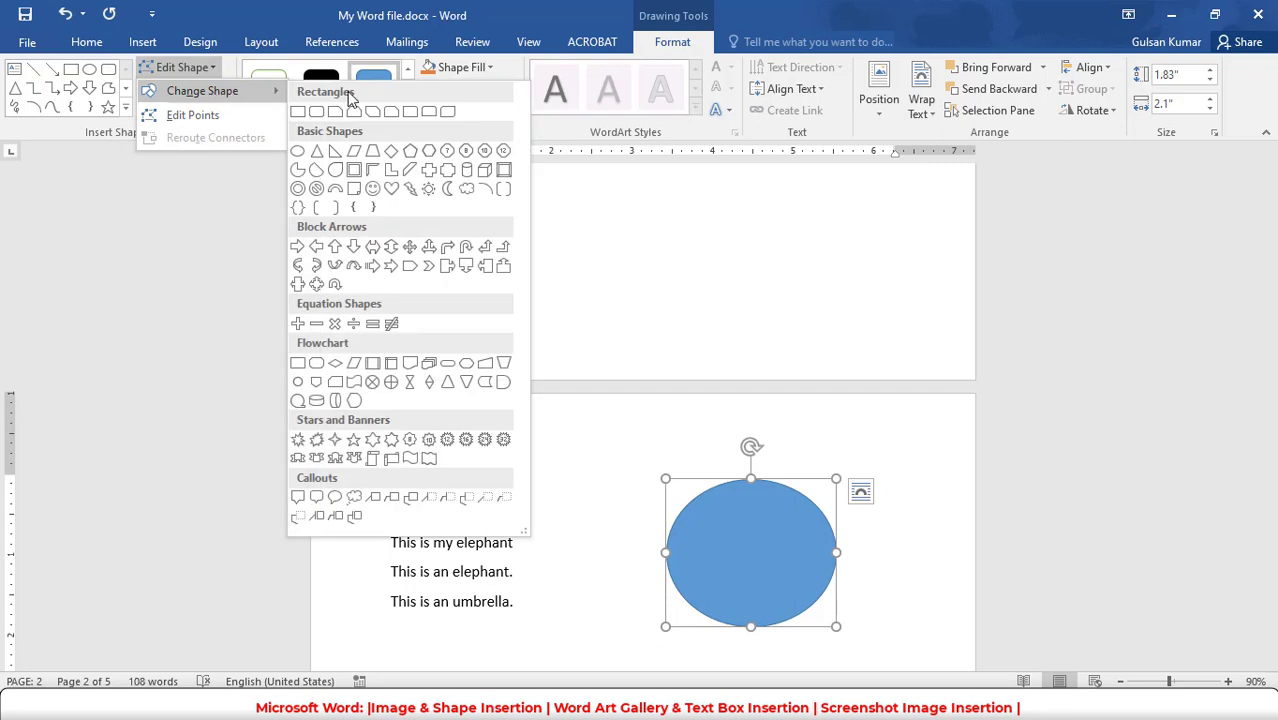
pyautogui.click(391, 440)
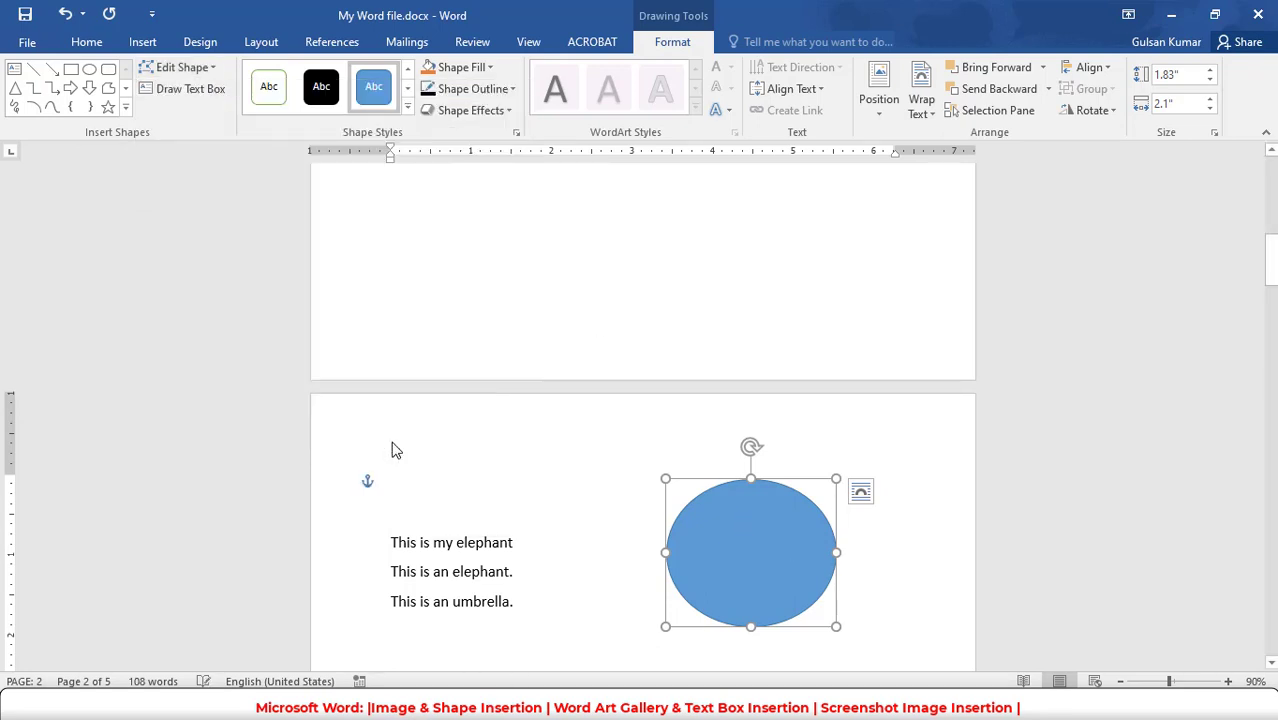
pyautogui.click(180, 67)
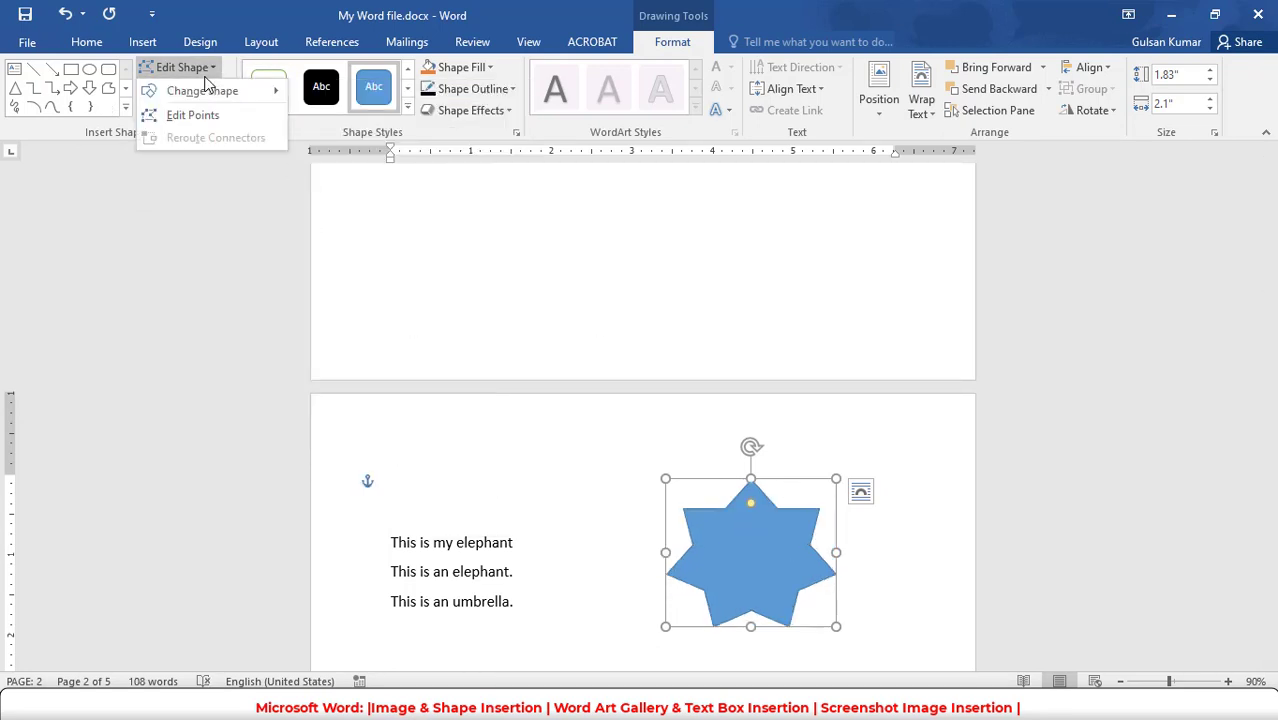
pyautogui.moveTo(215, 95)
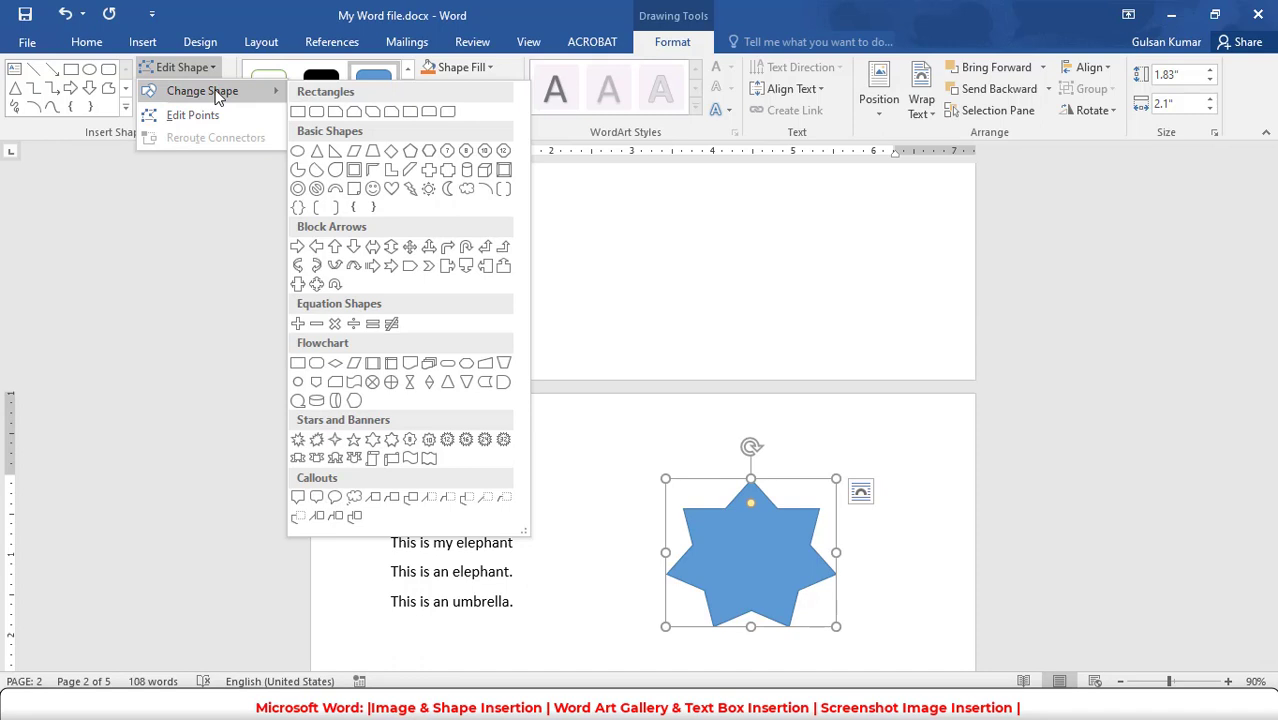
pyautogui.click(361, 198)
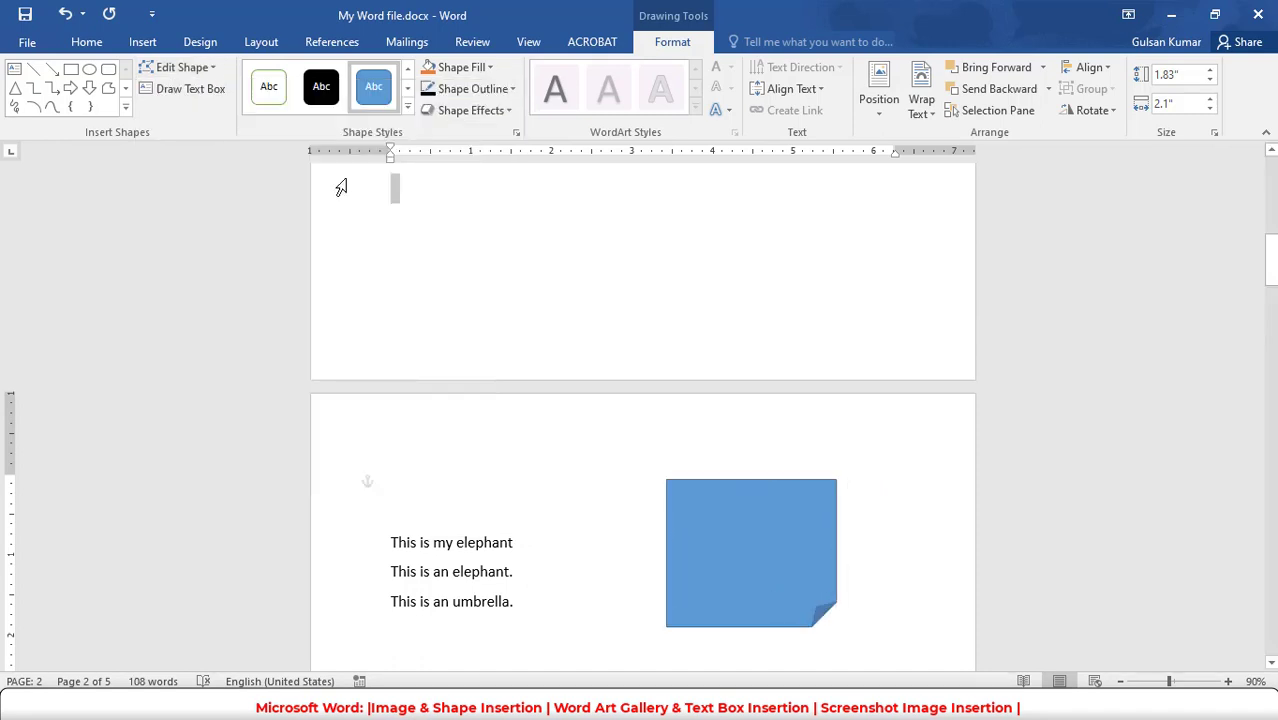
pyautogui.click(354, 191)
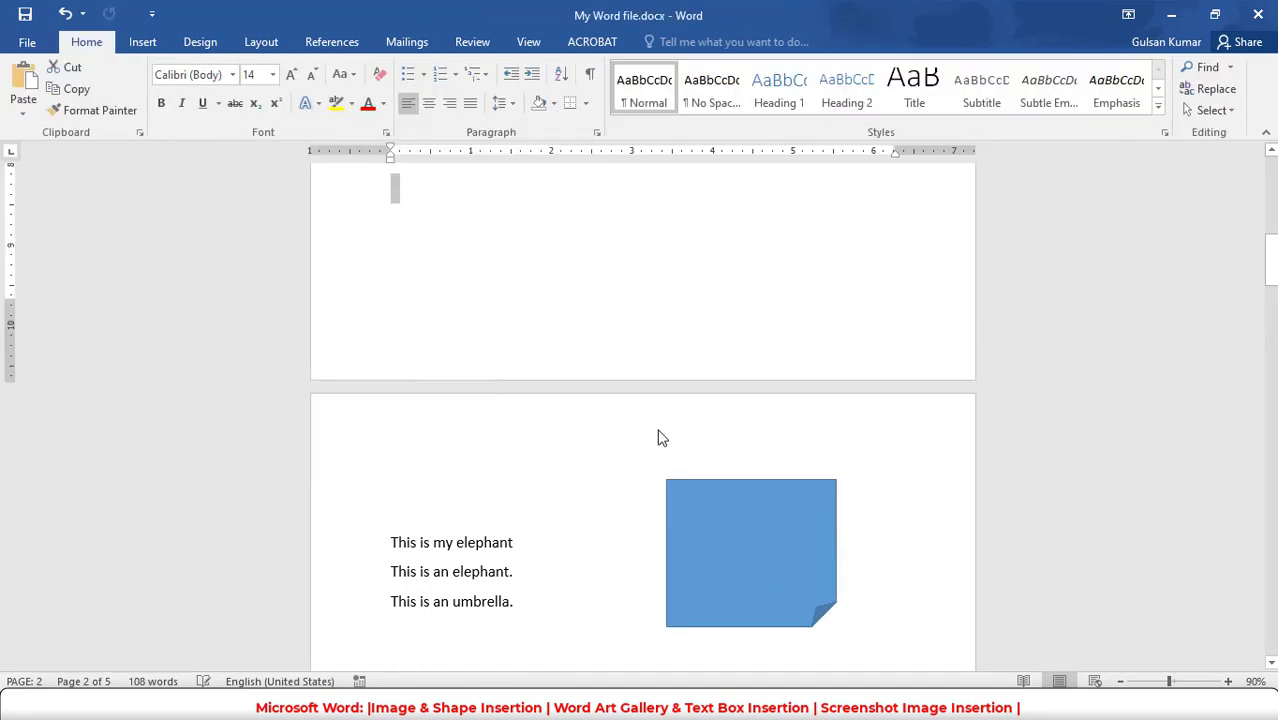
# - Change the folded corner shape on the second page into a smiley face
pyautogui.click(814, 556)
pyautogui.click(680, 48)
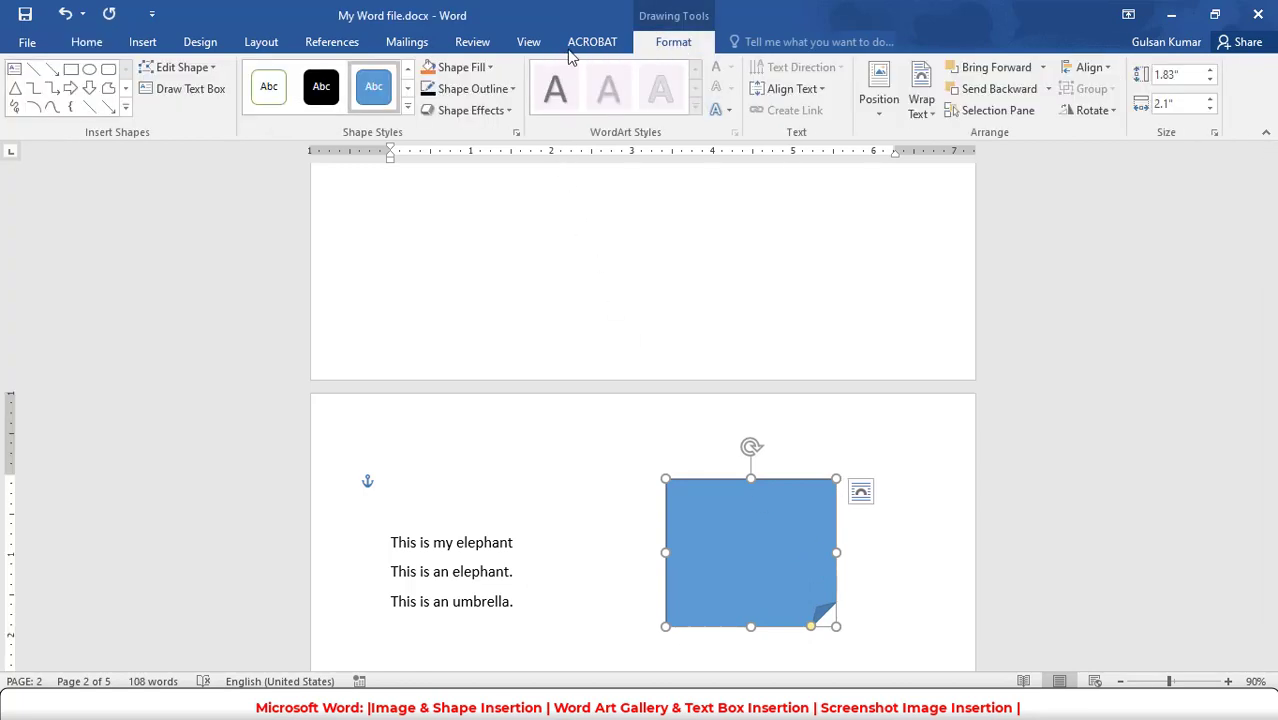
pyautogui.click(185, 68)
pyautogui.moveTo(201, 93)
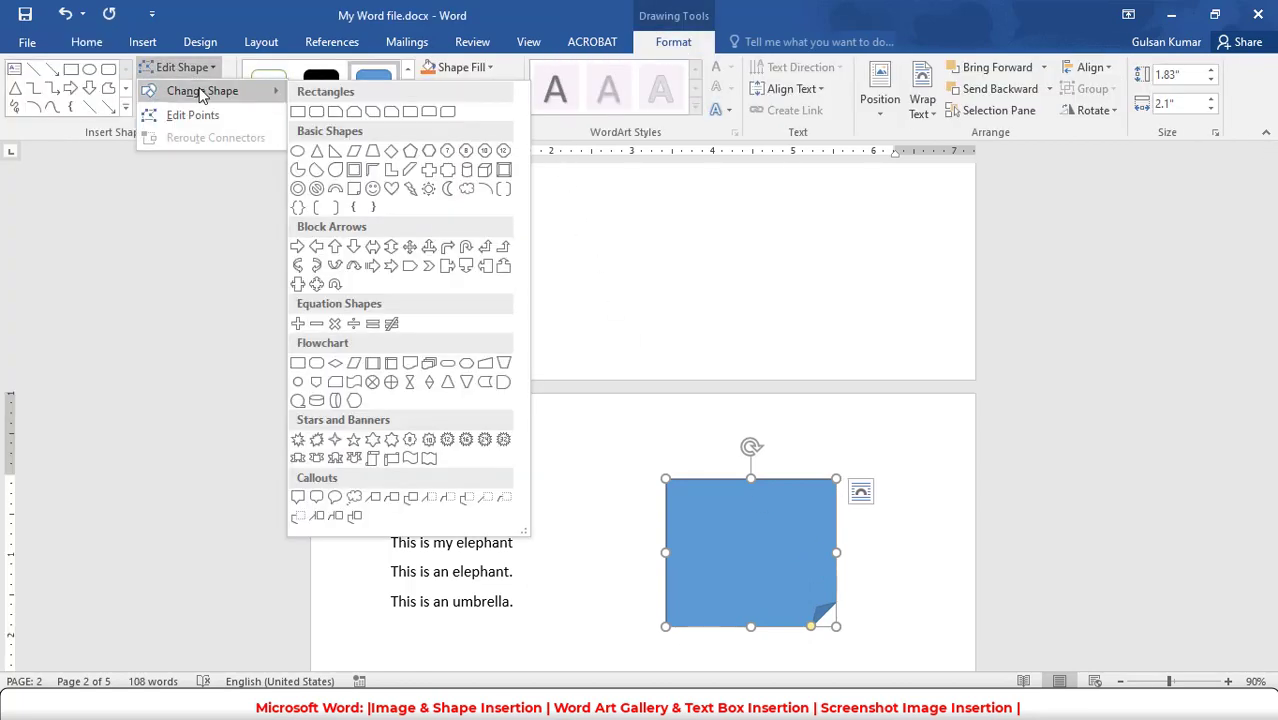
pyautogui.click(372, 190)
# - Apply the transparent preset style with a black outline to the smiley face and fill it with theme orange
pyautogui.click(407, 107)
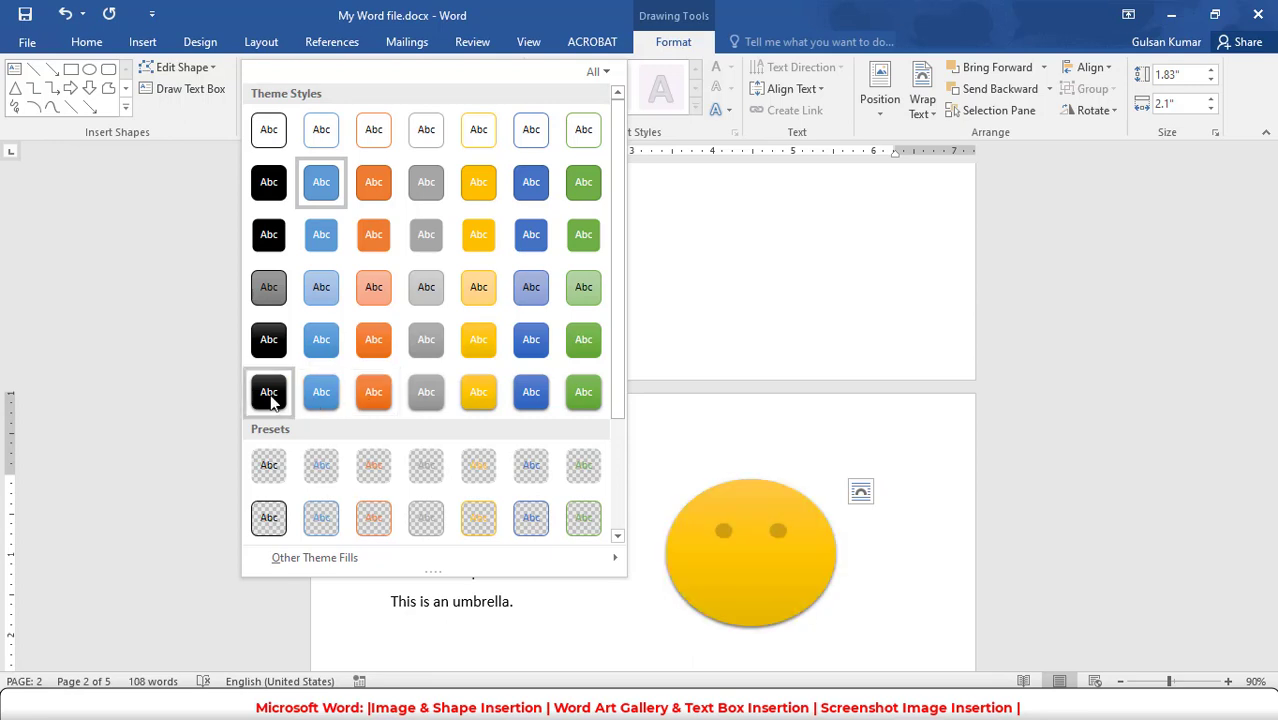
pyautogui.click(266, 536)
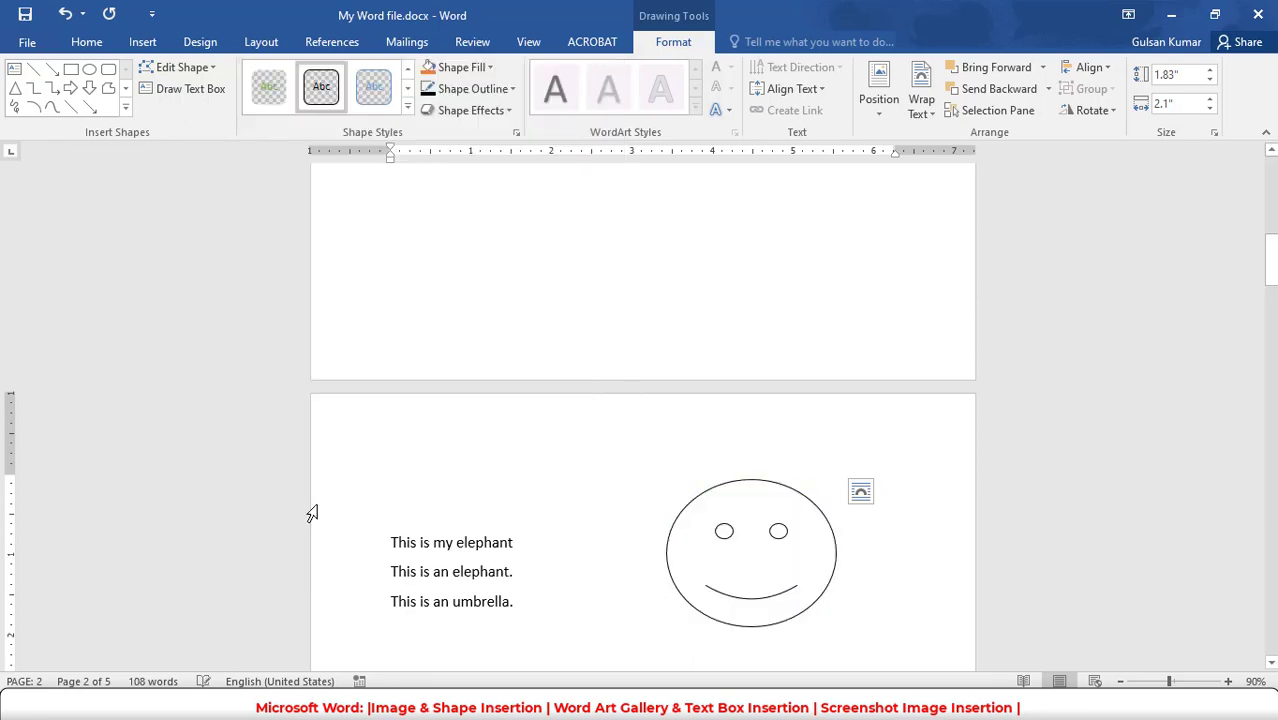
pyautogui.click(491, 66)
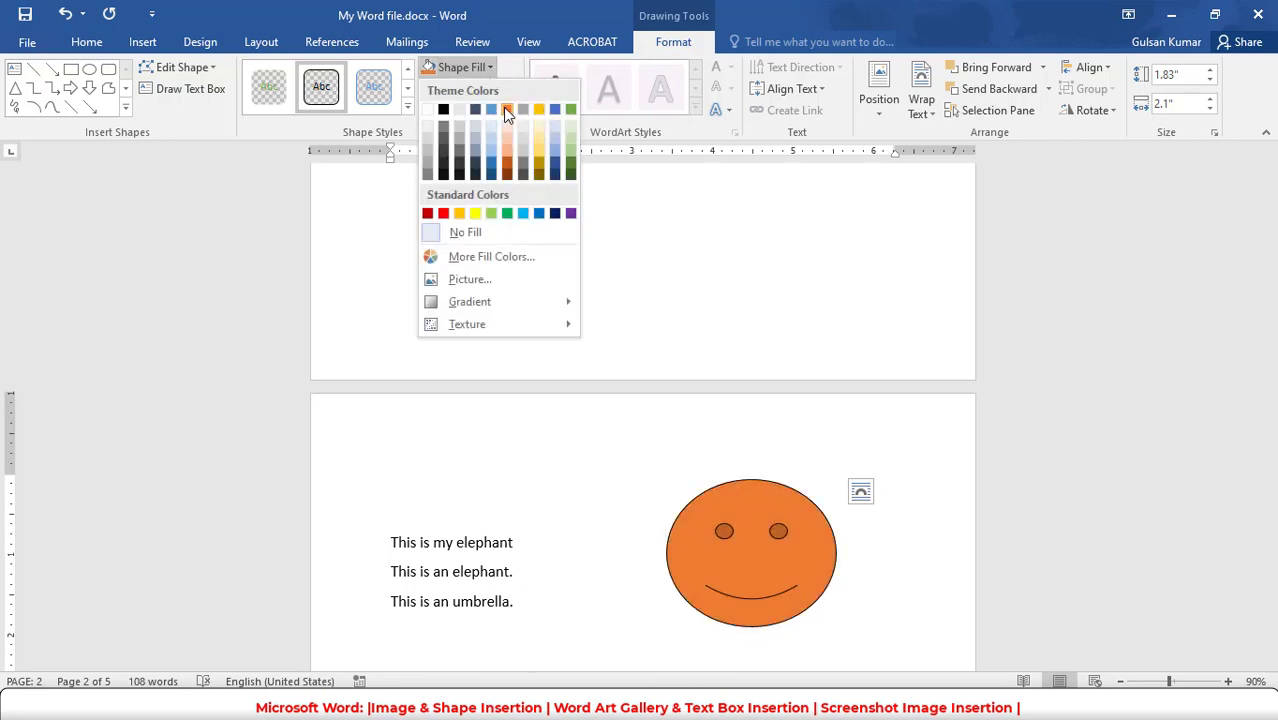
pyautogui.click(505, 109)
# - Set the smiley face's outline weight to 2¼ pt and apply the smallest orange glow variation
pyautogui.click(508, 90)
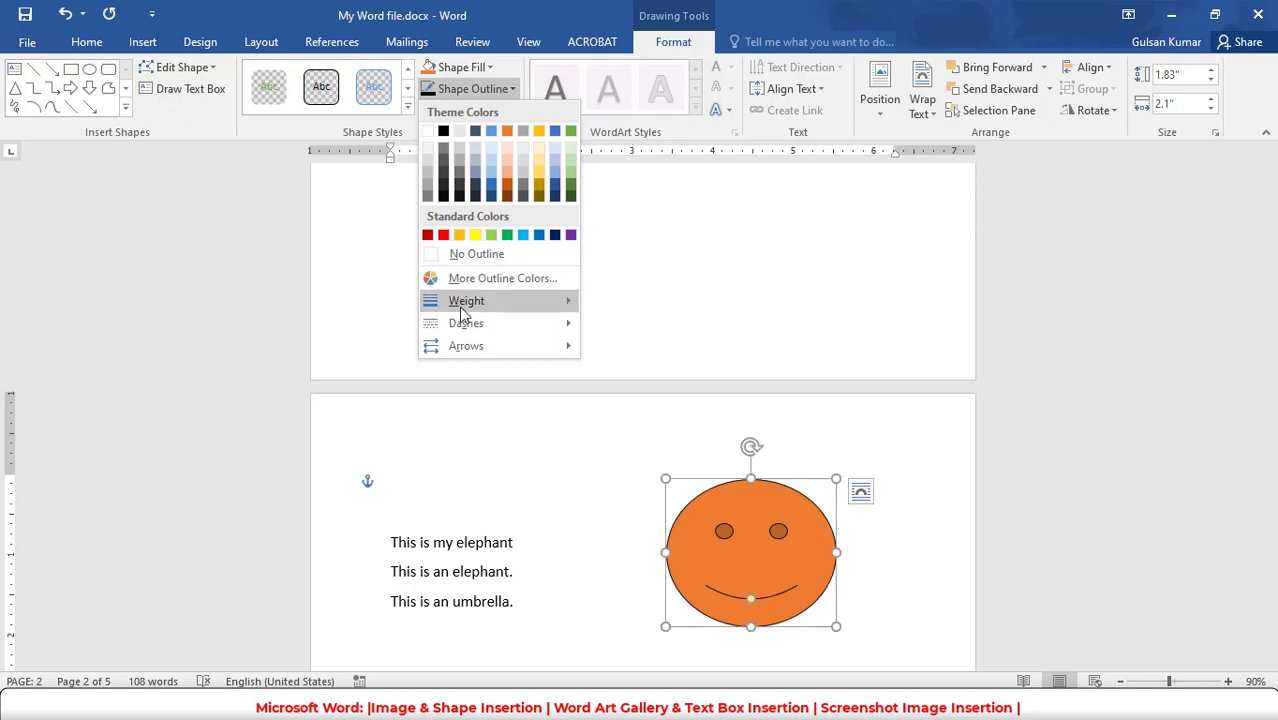
pyautogui.moveTo(461, 307)
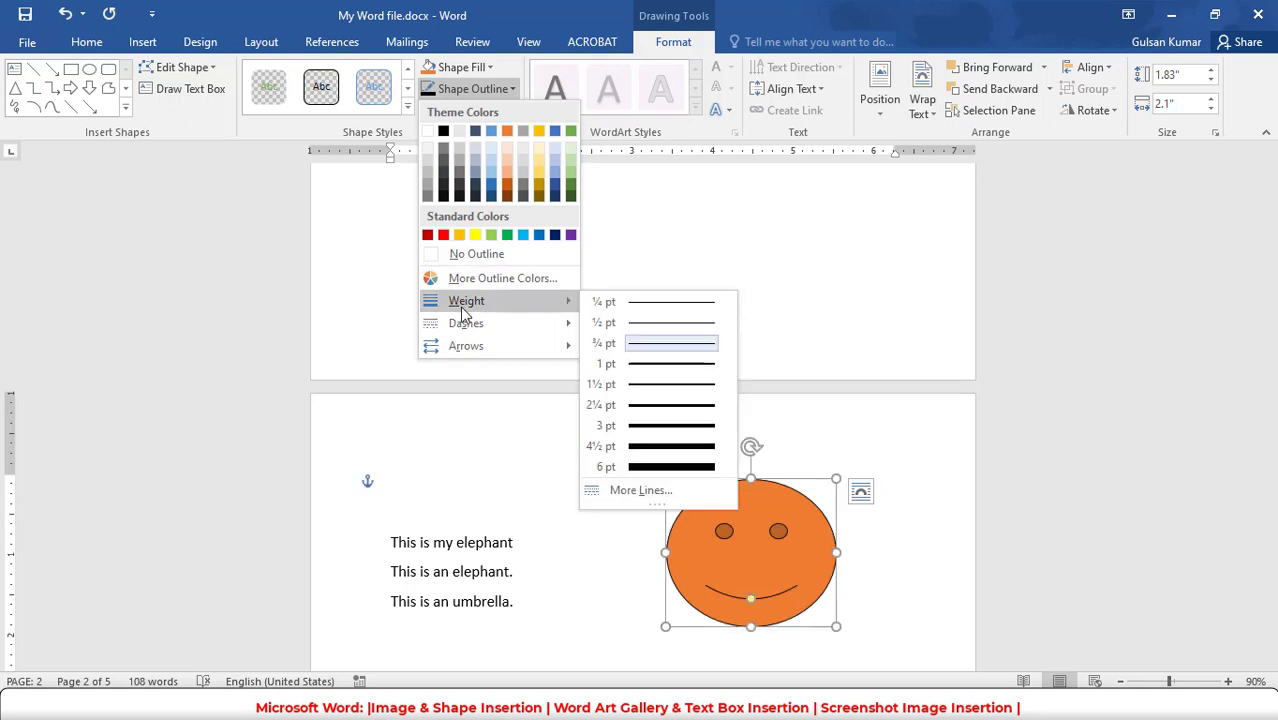
pyautogui.click(645, 408)
pyautogui.click(508, 112)
pyautogui.moveTo(485, 143)
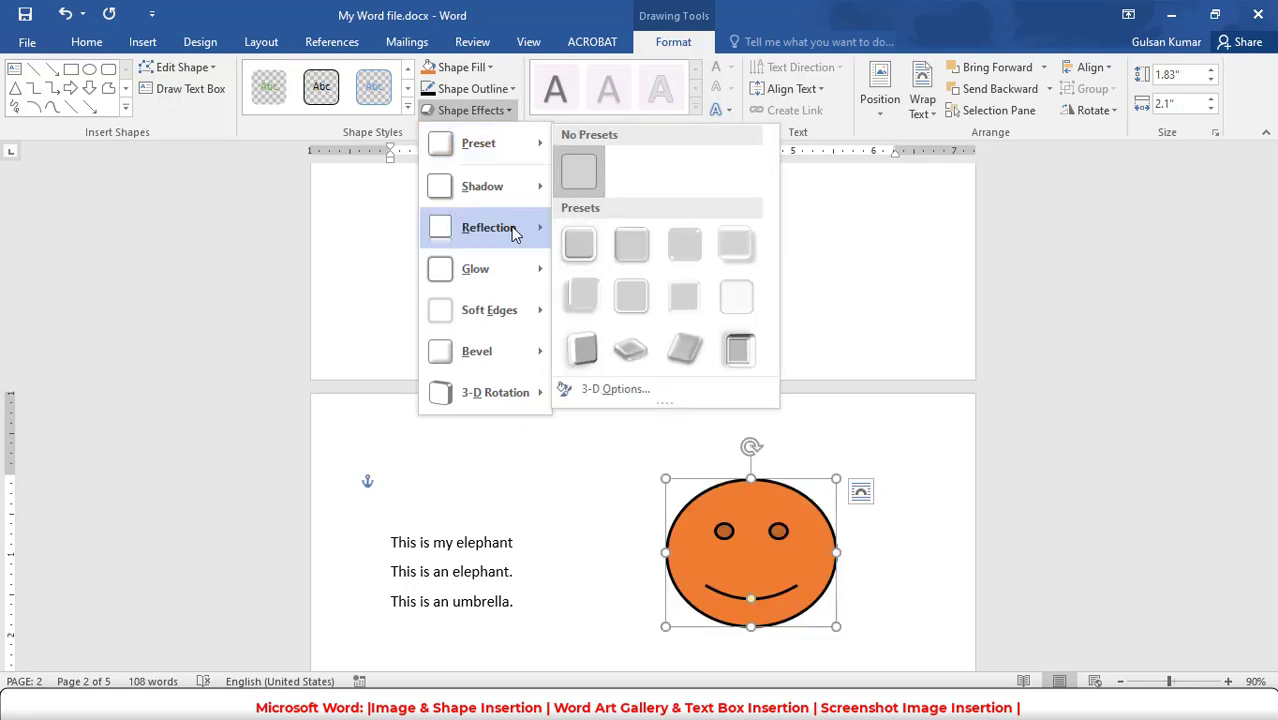
pyautogui.moveTo(512, 262)
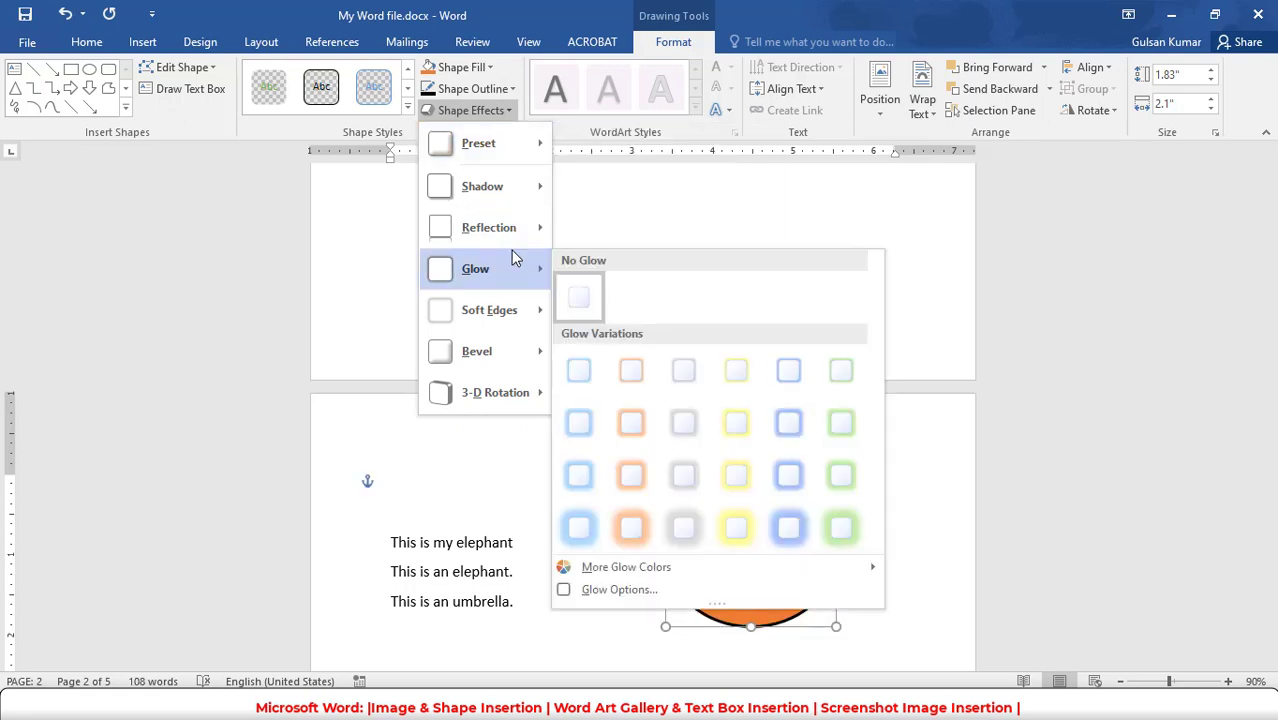
pyautogui.click(631, 371)
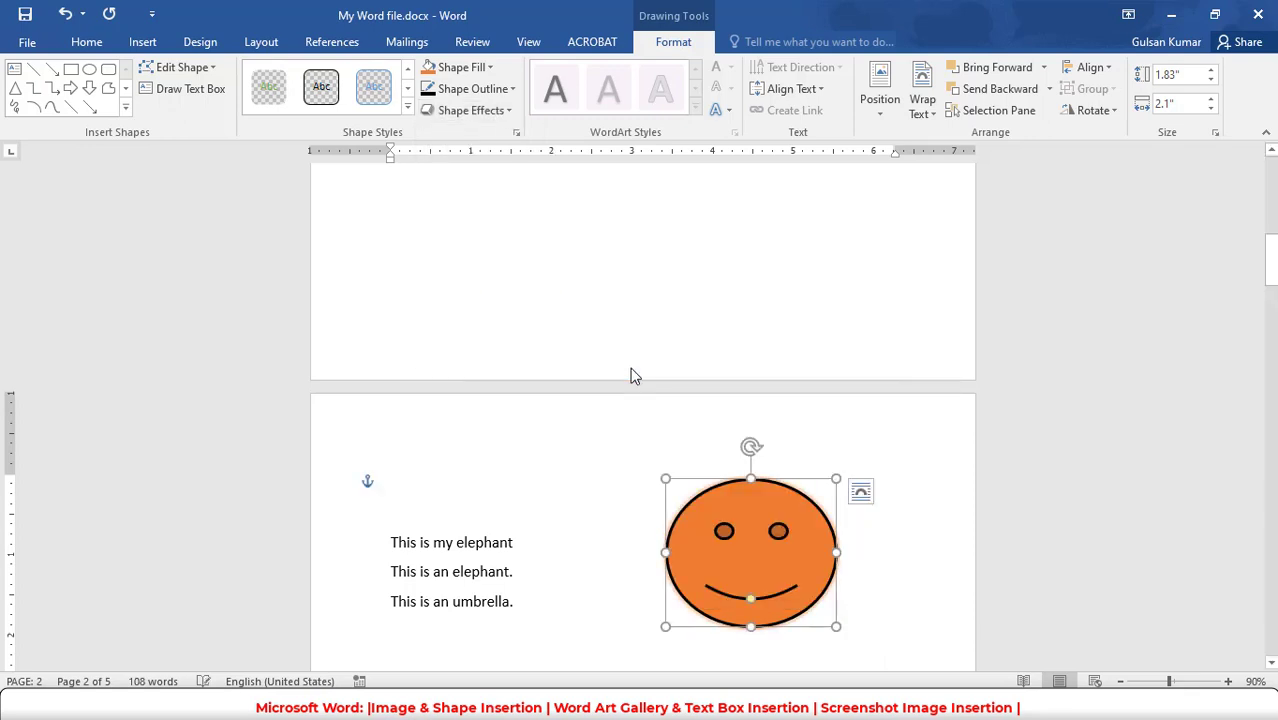
# - Move the smiley face to the first page below the picture and add the text "Hello" inside it
pyautogui.moveTo(739, 484); pyautogui.dragTo(618, 322)
pyautogui.rightClick(618, 324)
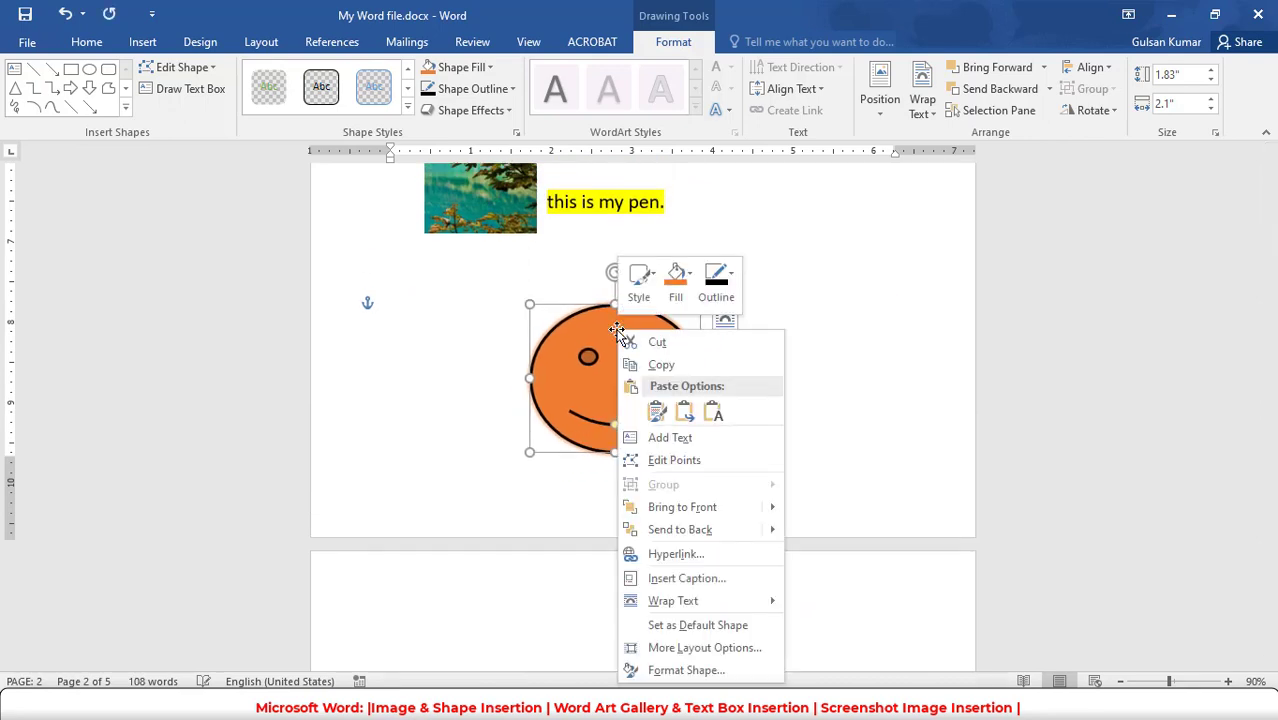
pyautogui.click(662, 444)
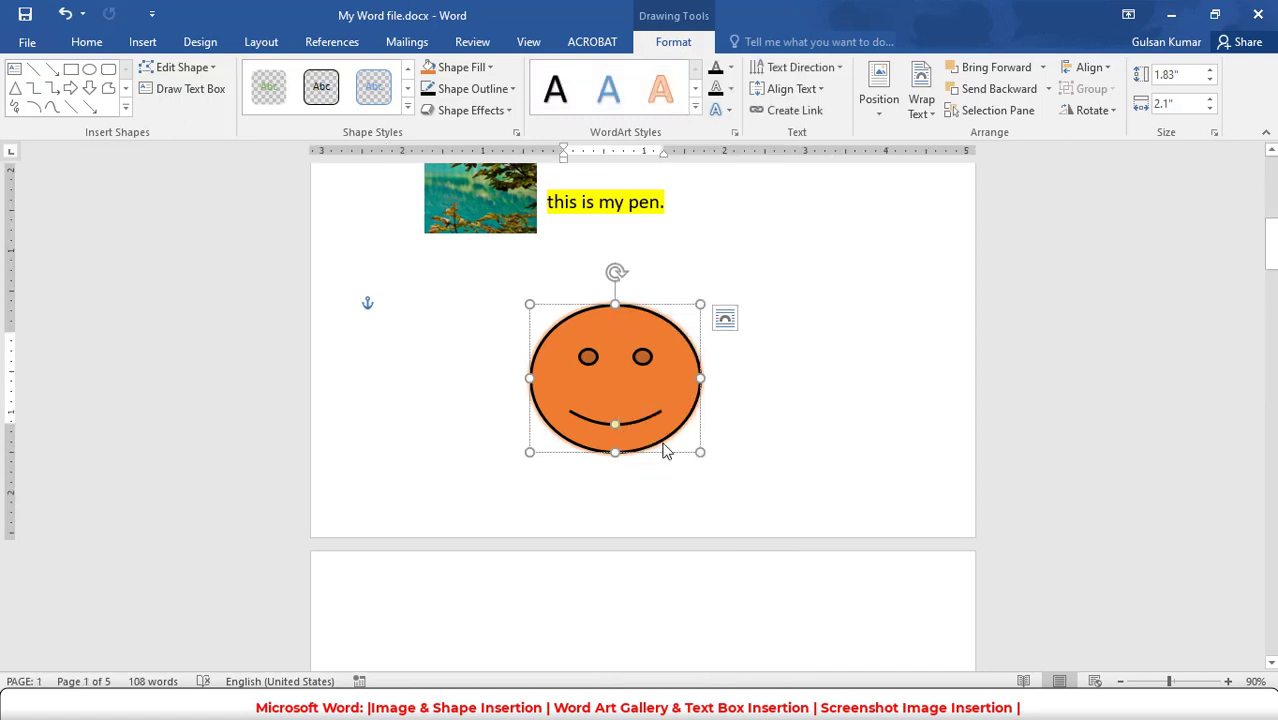
pyautogui.write('Hell')
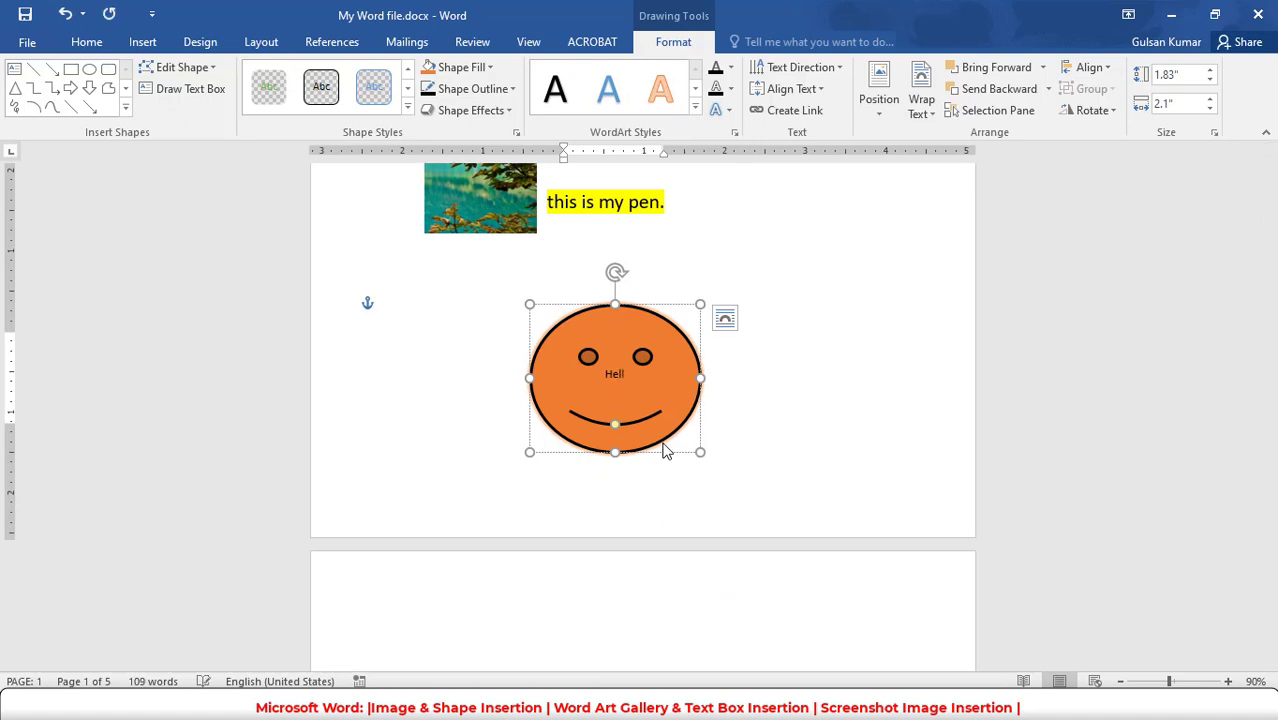
# - Format the "Hello" text in the smiley face as bold 22 pt Eras Bold ITC
pyautogui.hotkey('shift', 'Left')
pyautogui.hotkey('shift', 'Left')
pyautogui.hotkey('shift', 'Left')
pyautogui.hotkey('shift', 'Left')
pyautogui.hotkey('shift', 'Left')
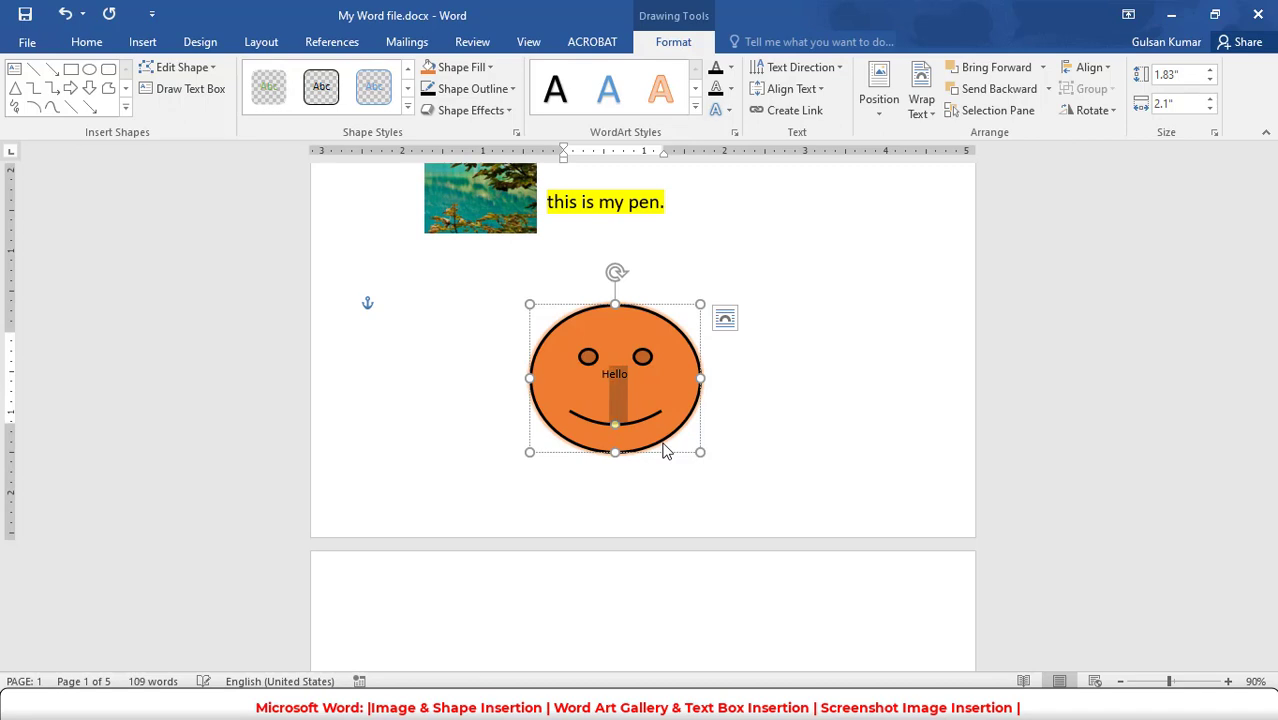
pyautogui.click(86, 41)
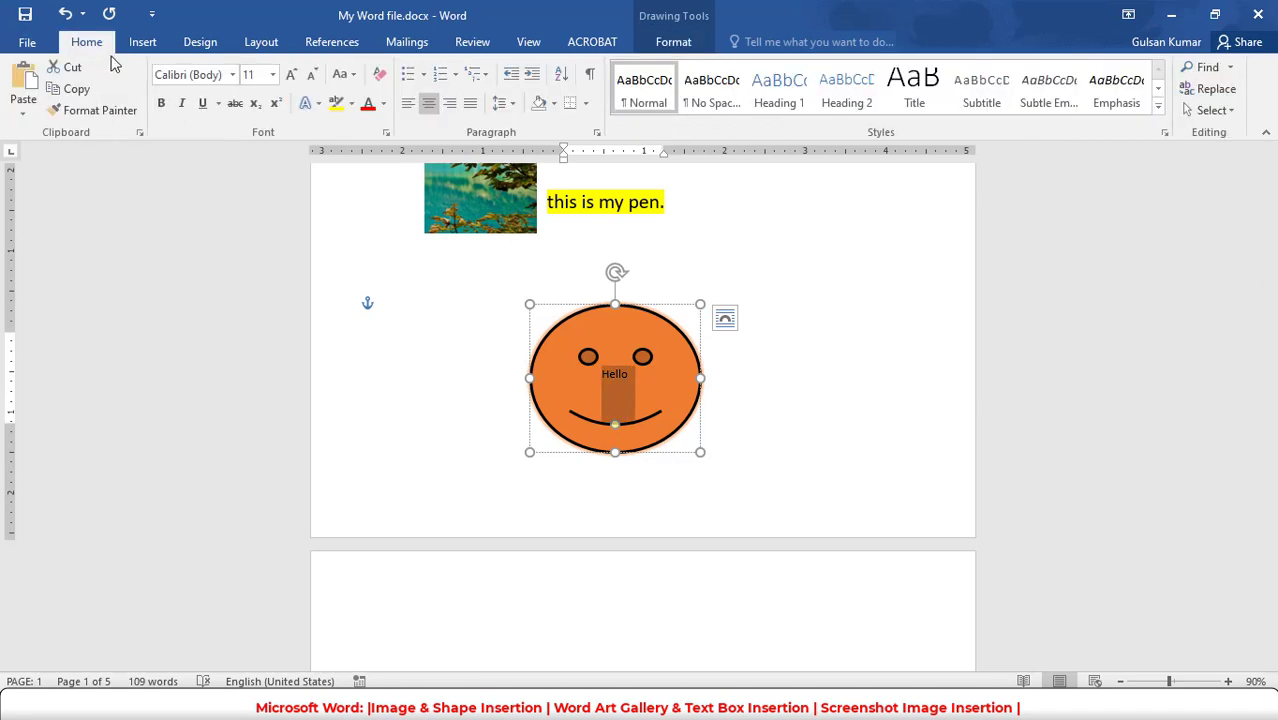
pyautogui.click(290, 75)
pyautogui.click(290, 75)
pyautogui.click(290, 75)
pyautogui.click(290, 75)
pyautogui.click(290, 75)
pyautogui.click(290, 75)
pyautogui.click(158, 105)
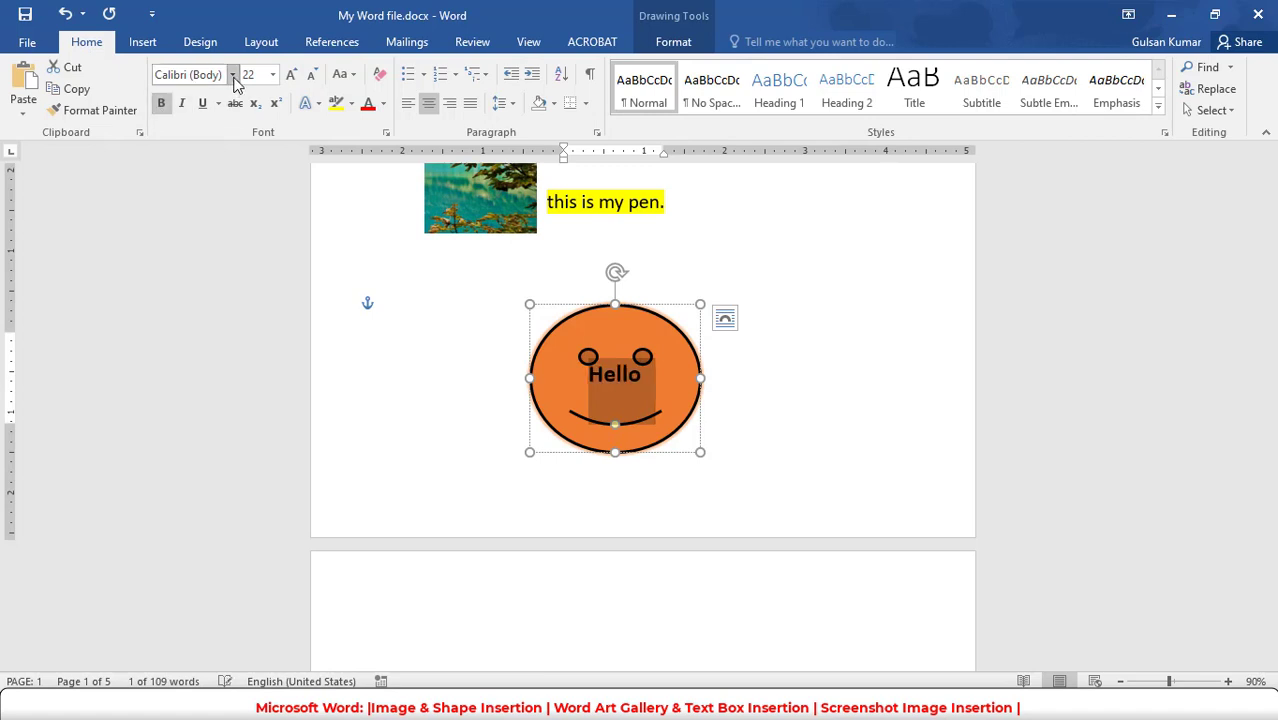
pyautogui.click(232, 74)
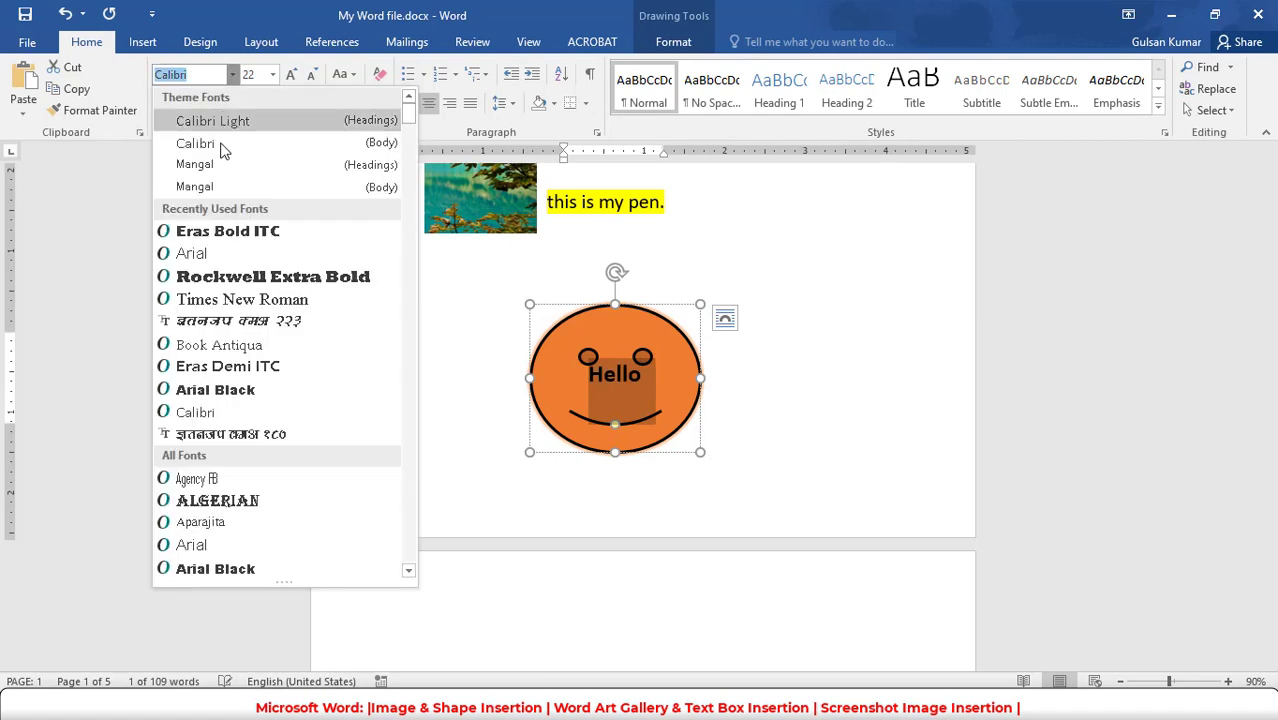
pyautogui.click(228, 232)
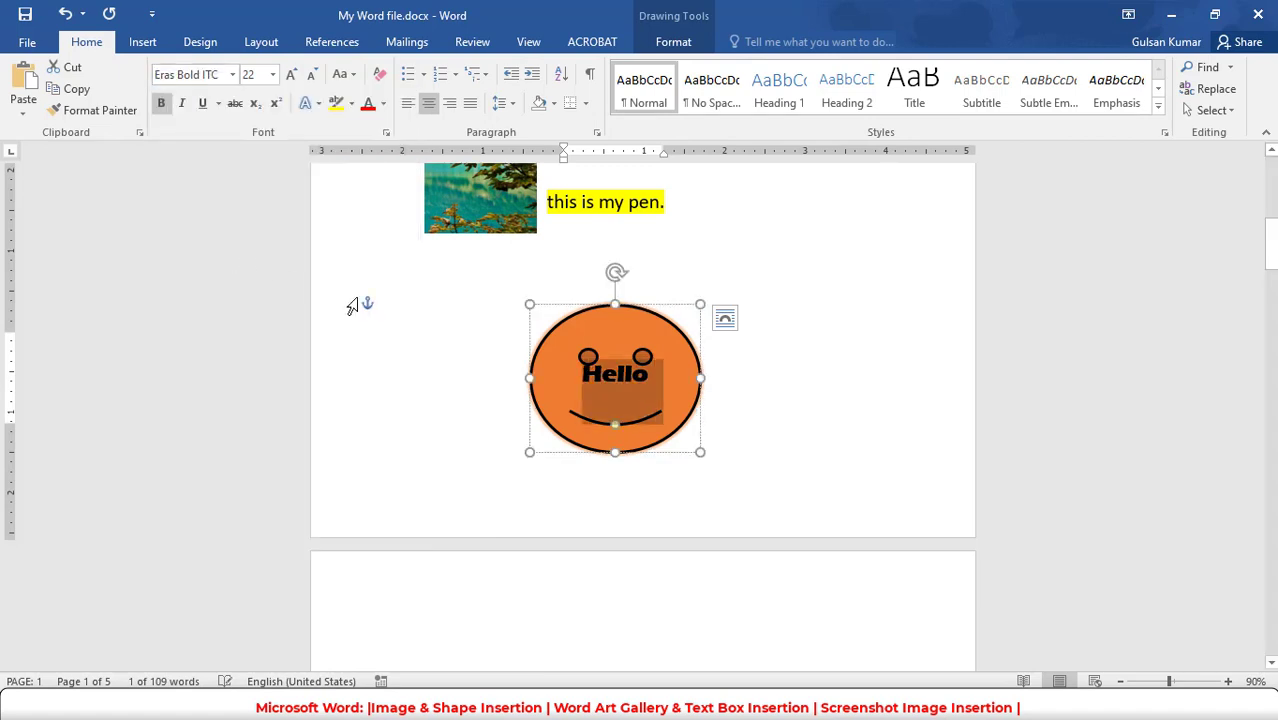
# - Insert an empty line above "Hello" in the smiley face and move the shape further right on the page
pyautogui.click(604, 384)
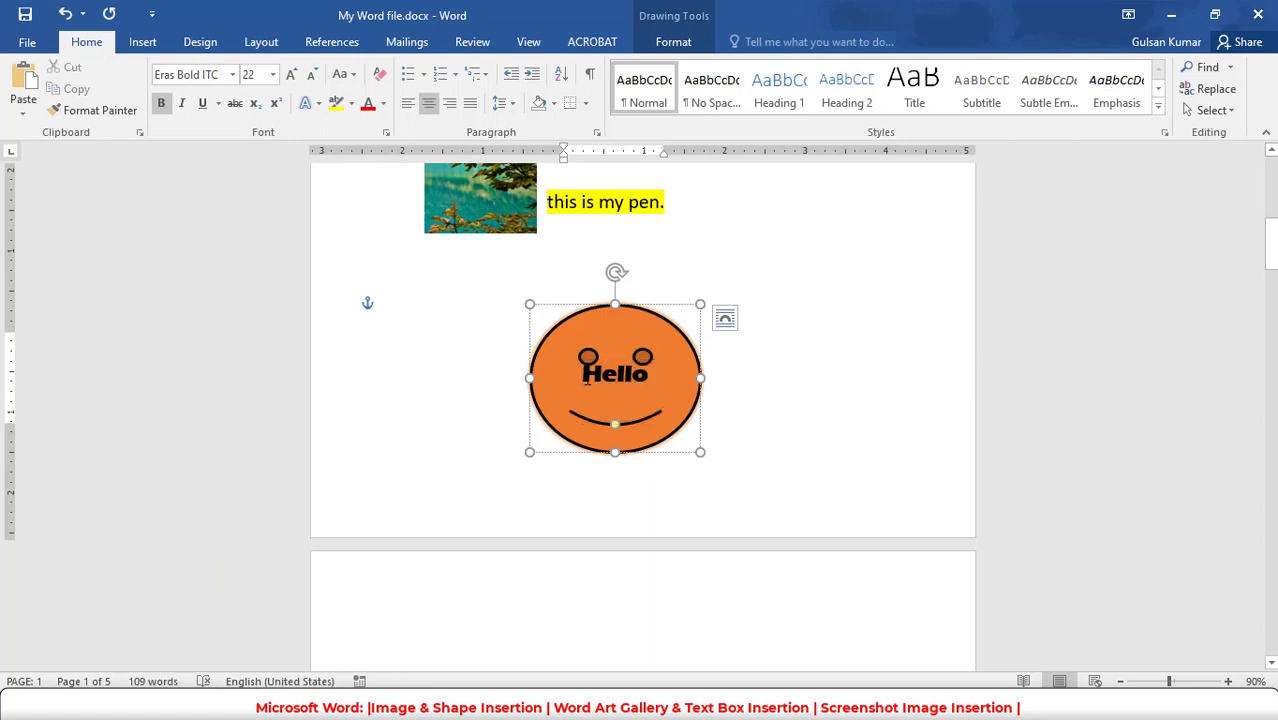
pyautogui.press('Return')
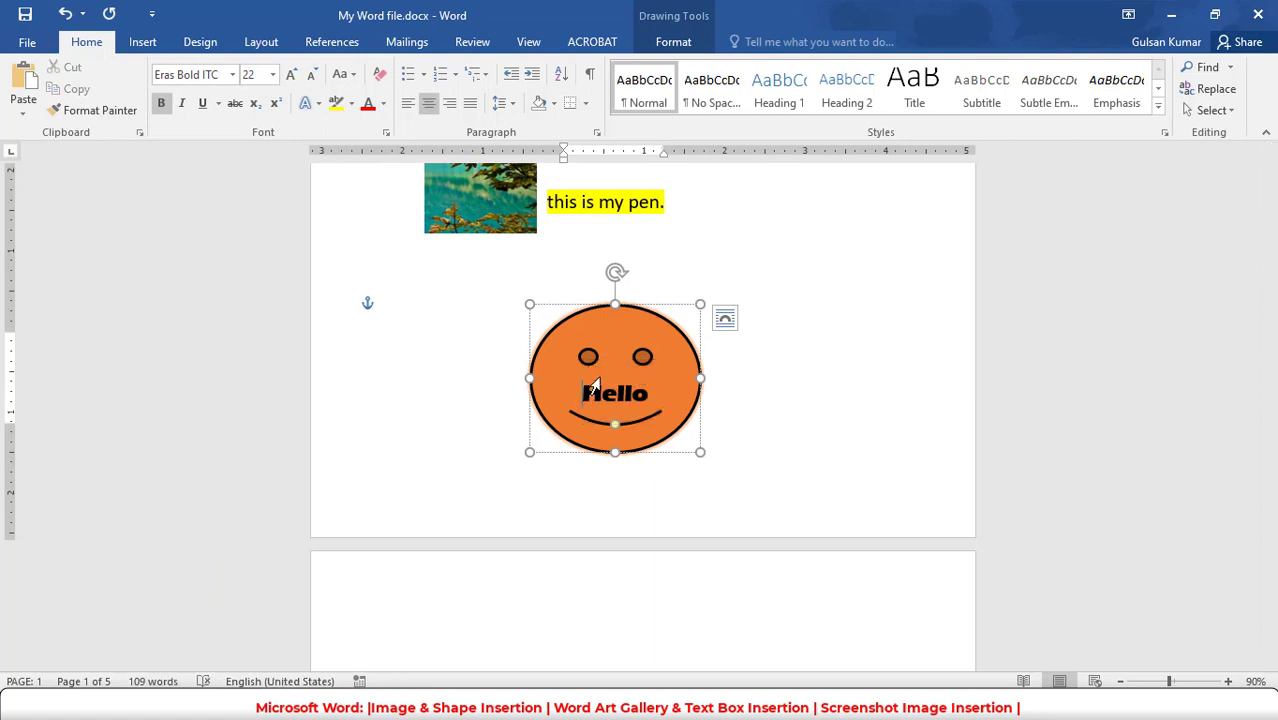
pyautogui.click(733, 377)
pyautogui.click(673, 374)
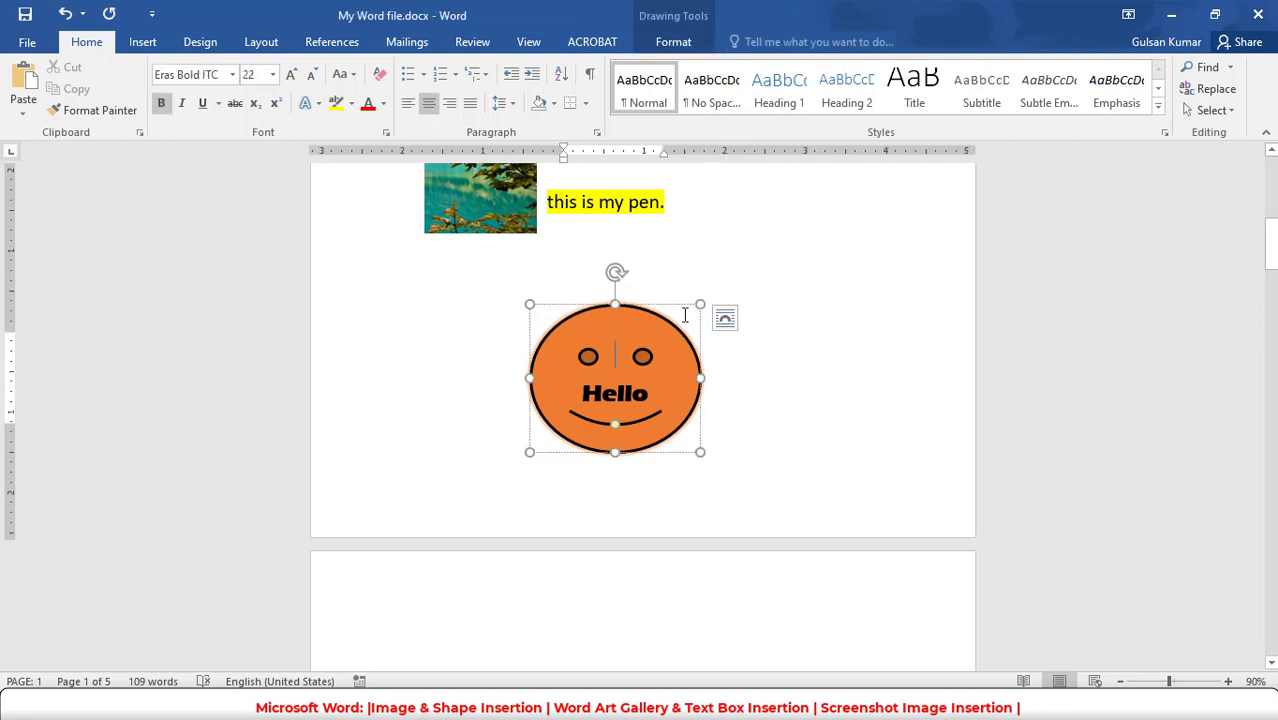
pyautogui.moveTo(673, 305)
pyautogui.mouseDown()
pyautogui.moveTo(779, 280)
pyautogui.moveTo(740, 311)
pyautogui.mouseUp()
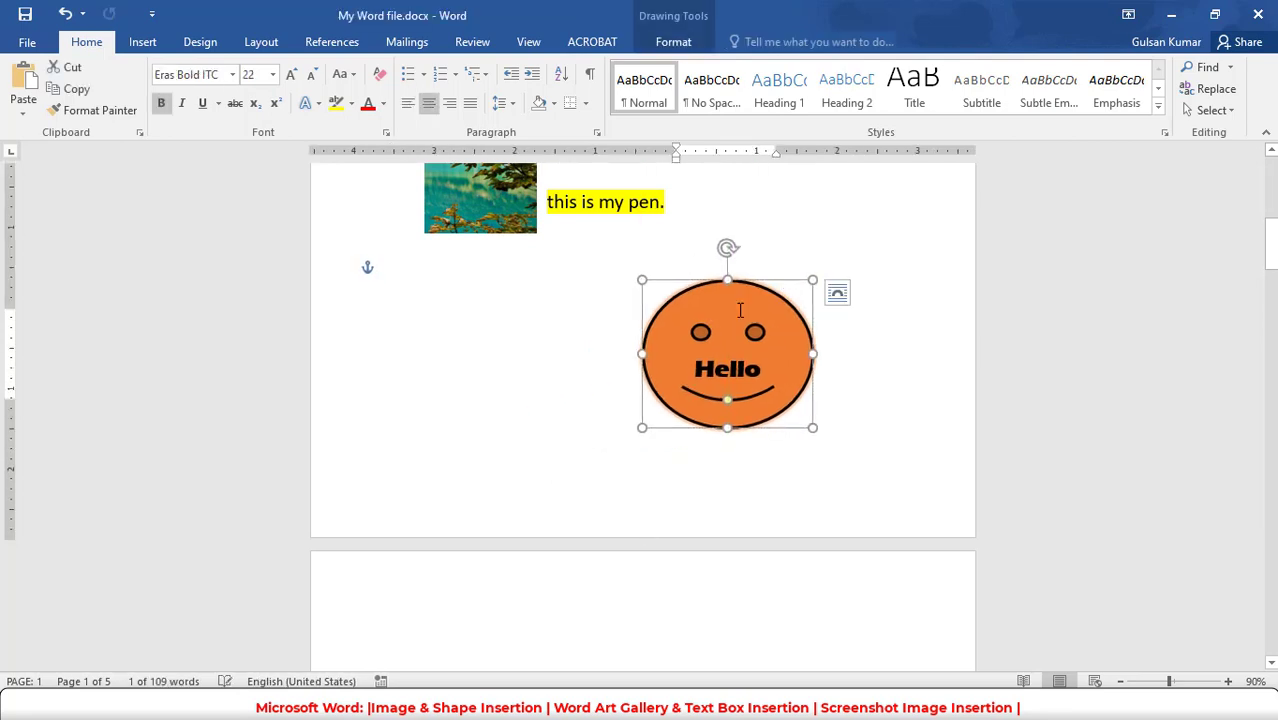
# - Set the smiley face's text wrapping to Square and move the shape back toward the middle of the page
pyautogui.rightClick(728, 370)
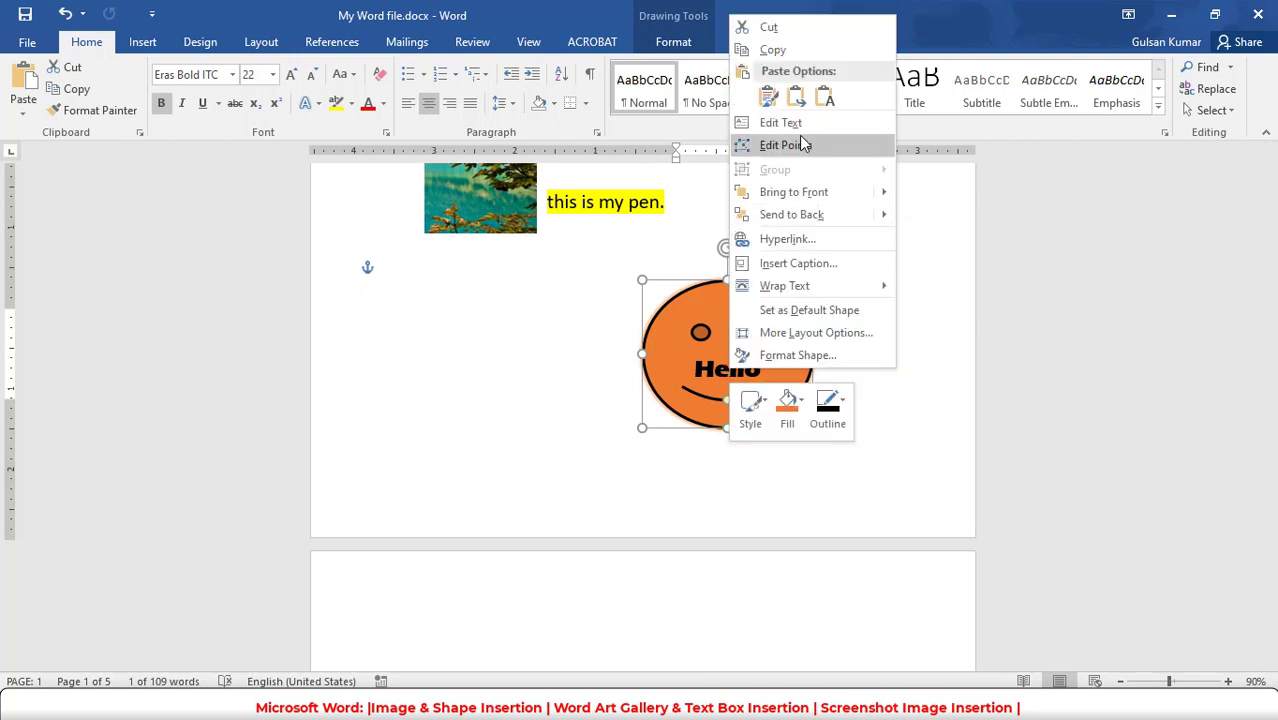
pyautogui.press('Escape')
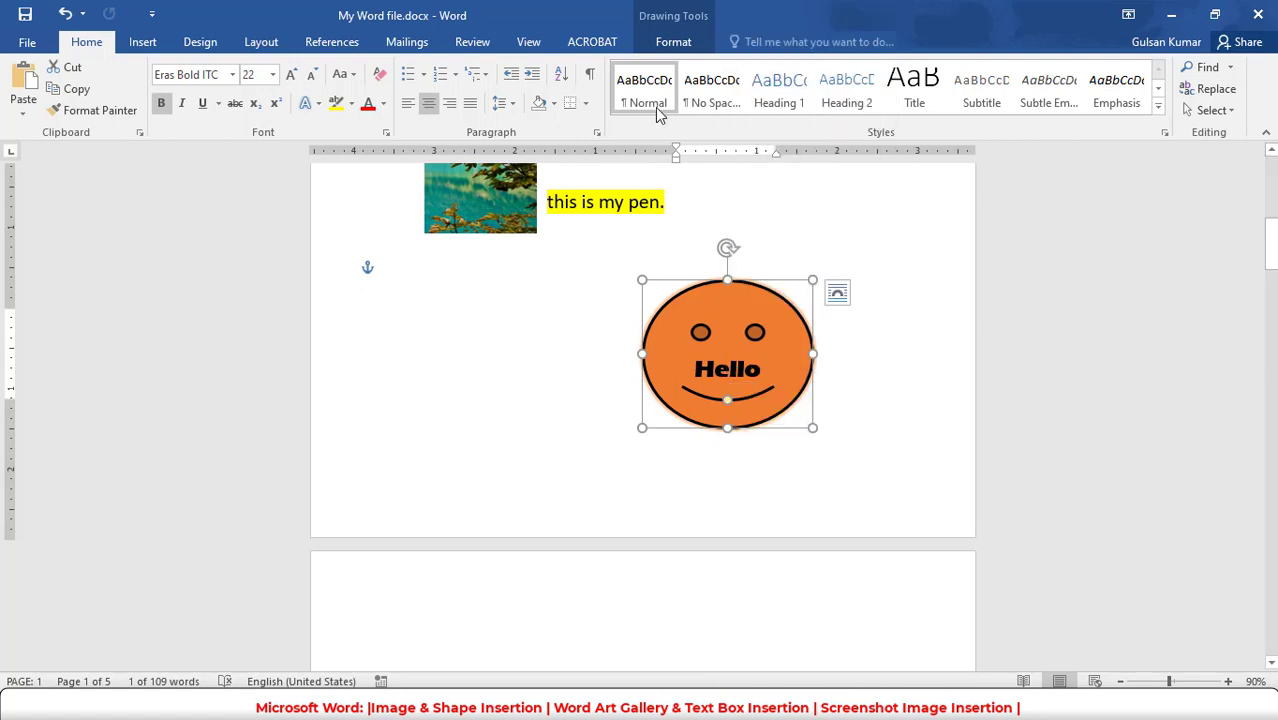
pyautogui.click(673, 42)
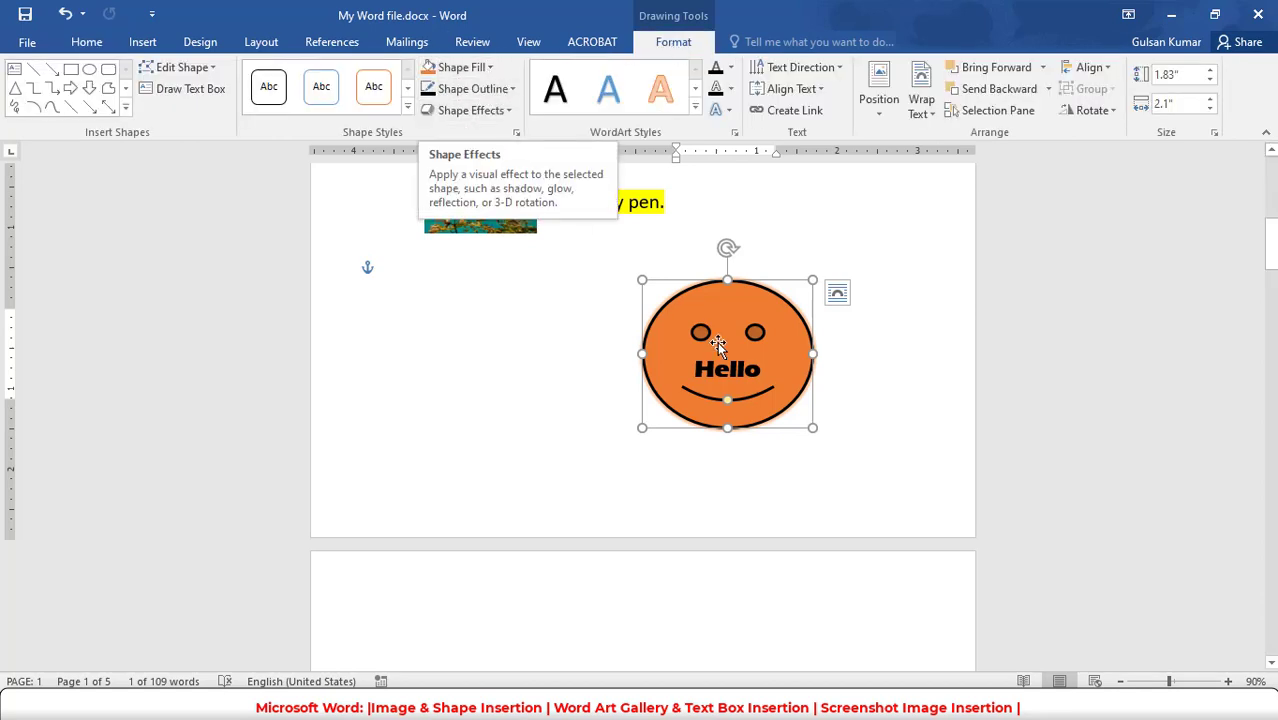
pyautogui.doubleClick(705, 369)
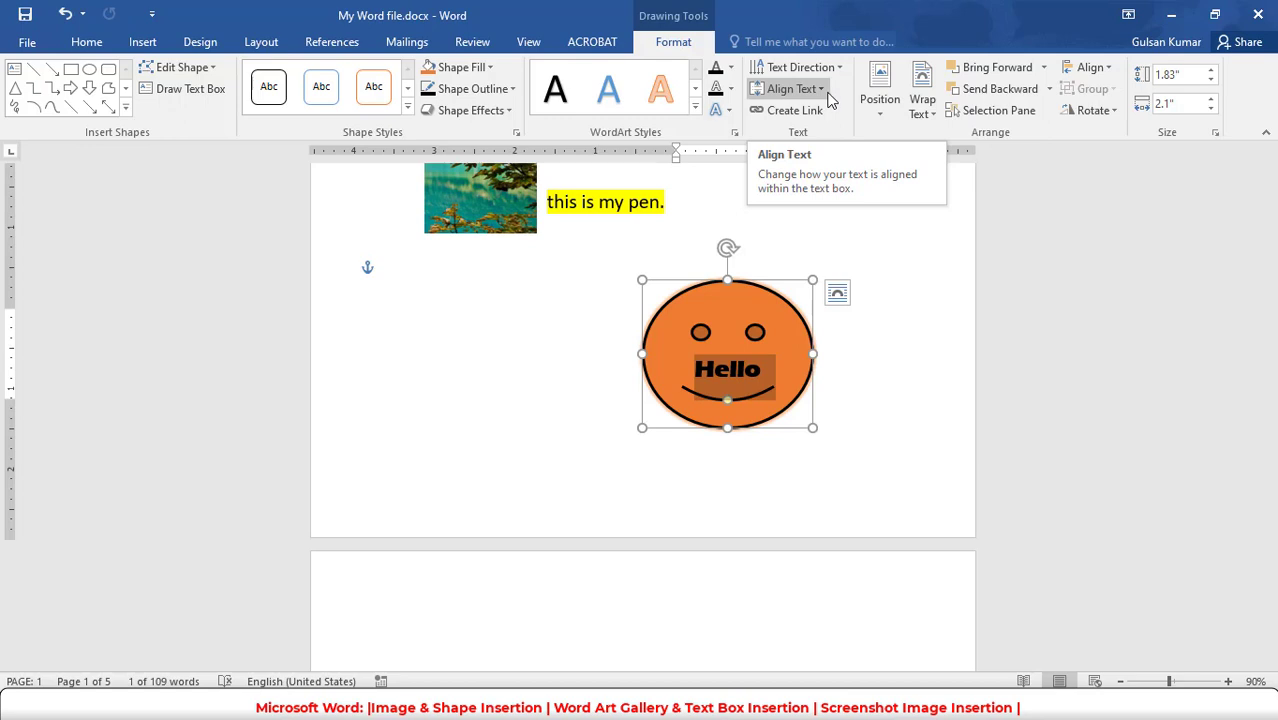
pyautogui.click(930, 114)
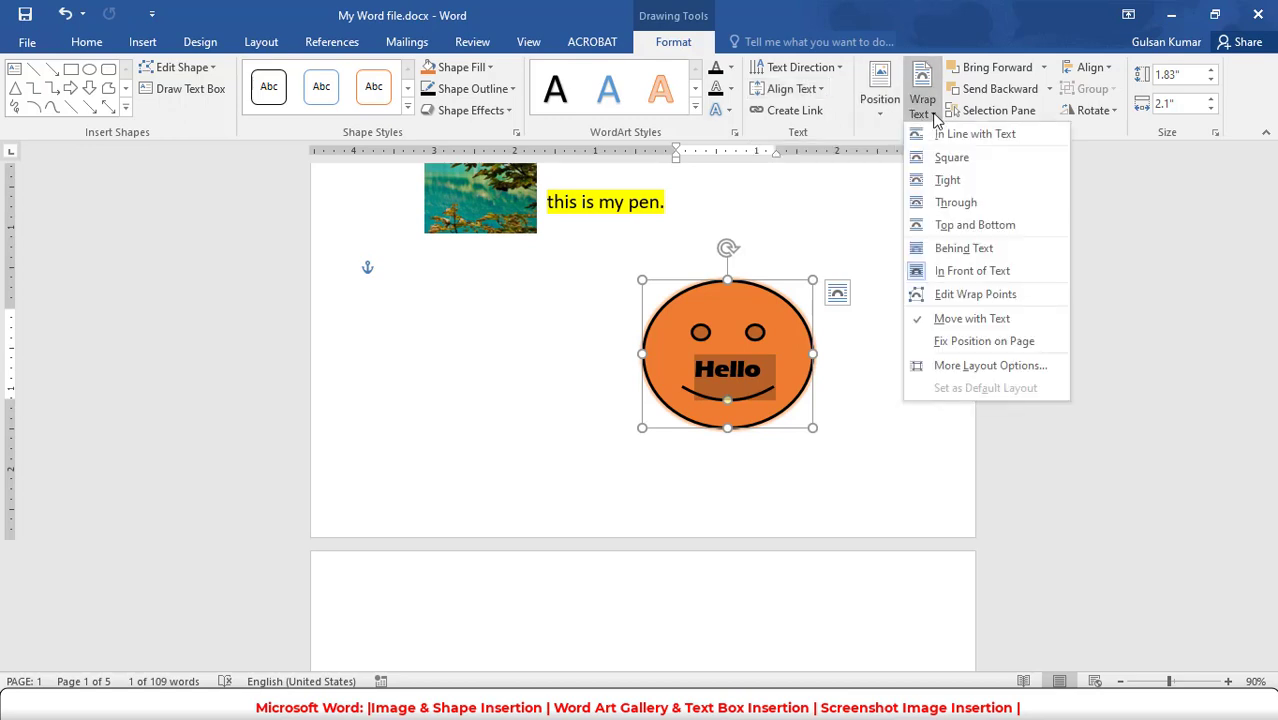
pyautogui.click(953, 158)
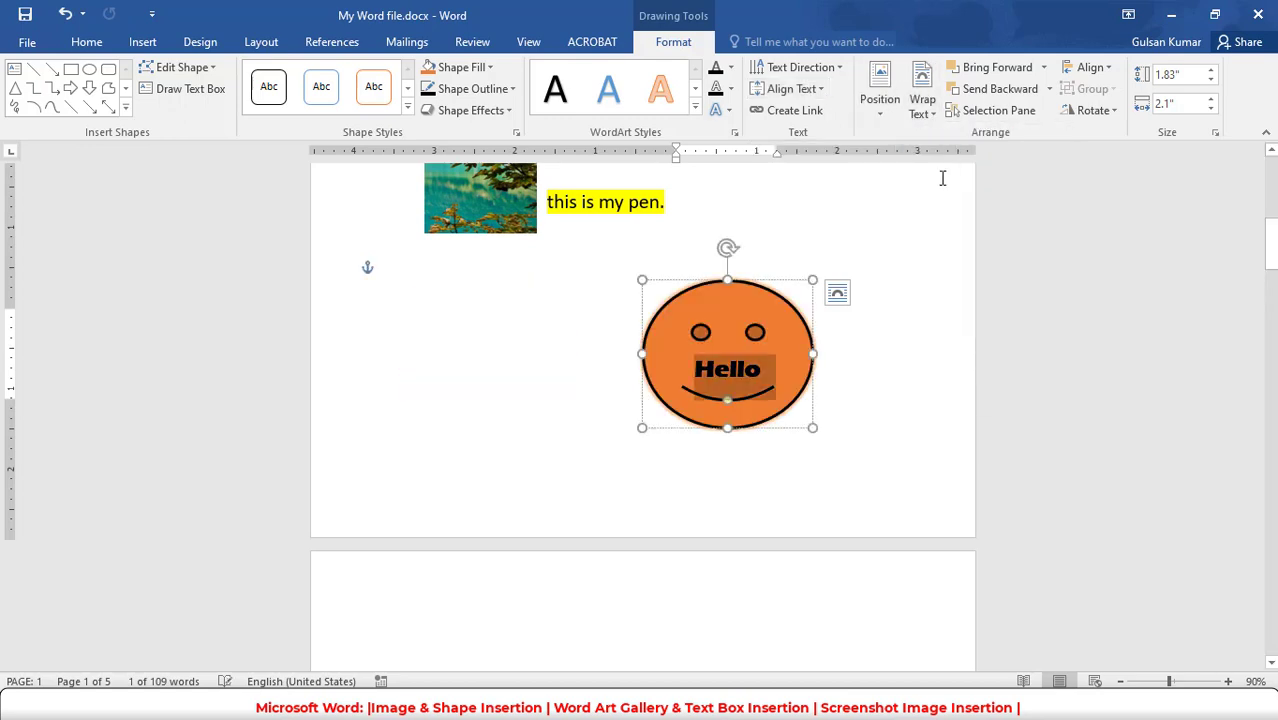
pyautogui.moveTo(779, 280); pyautogui.dragTo(667, 290)
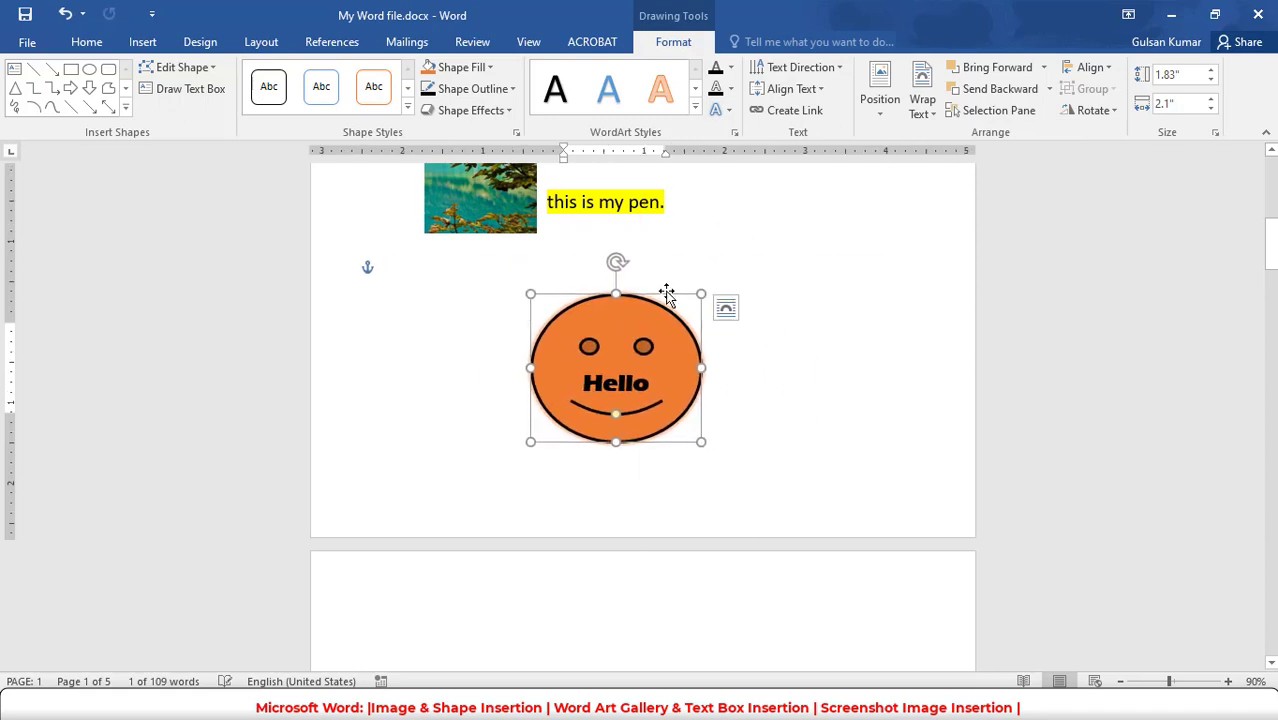
# - Insert a List SmartArt graphic with three stacked boxes above the elephant sentences on the second page
pyautogui.click(142, 41)
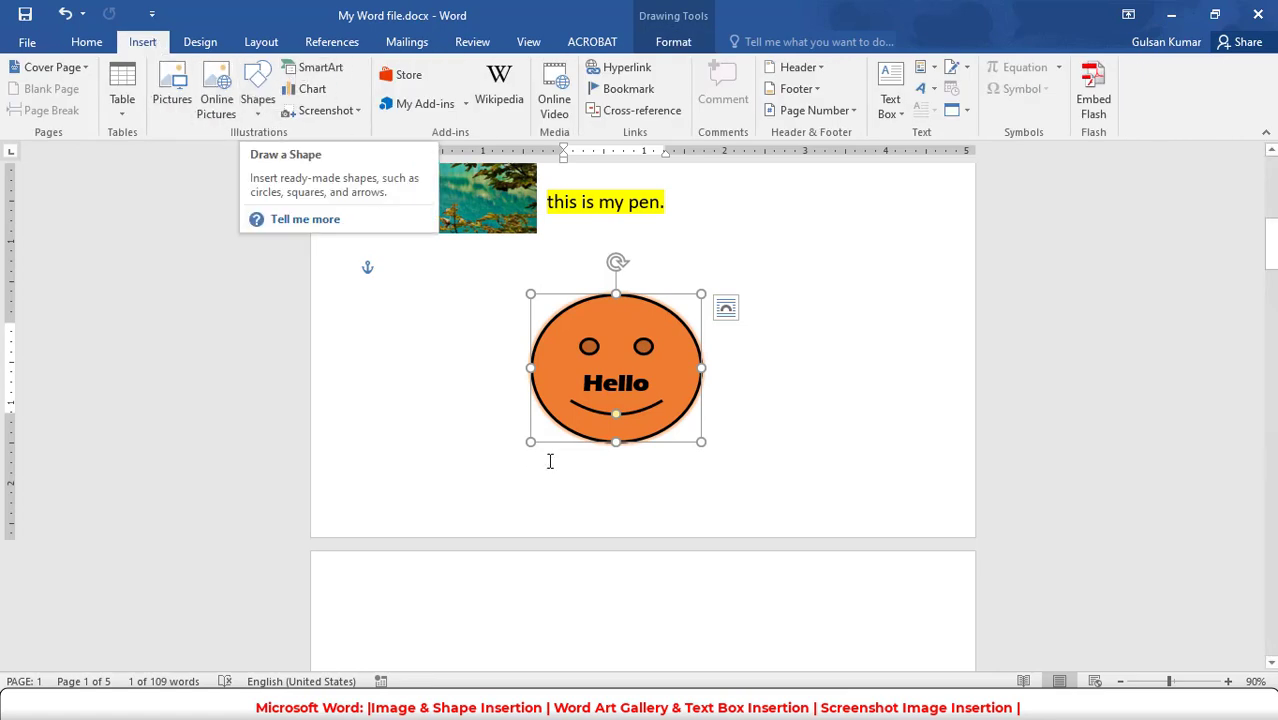
pyautogui.scroll(-4, 568, 474)
pyautogui.scroll(-3, 600, 448)
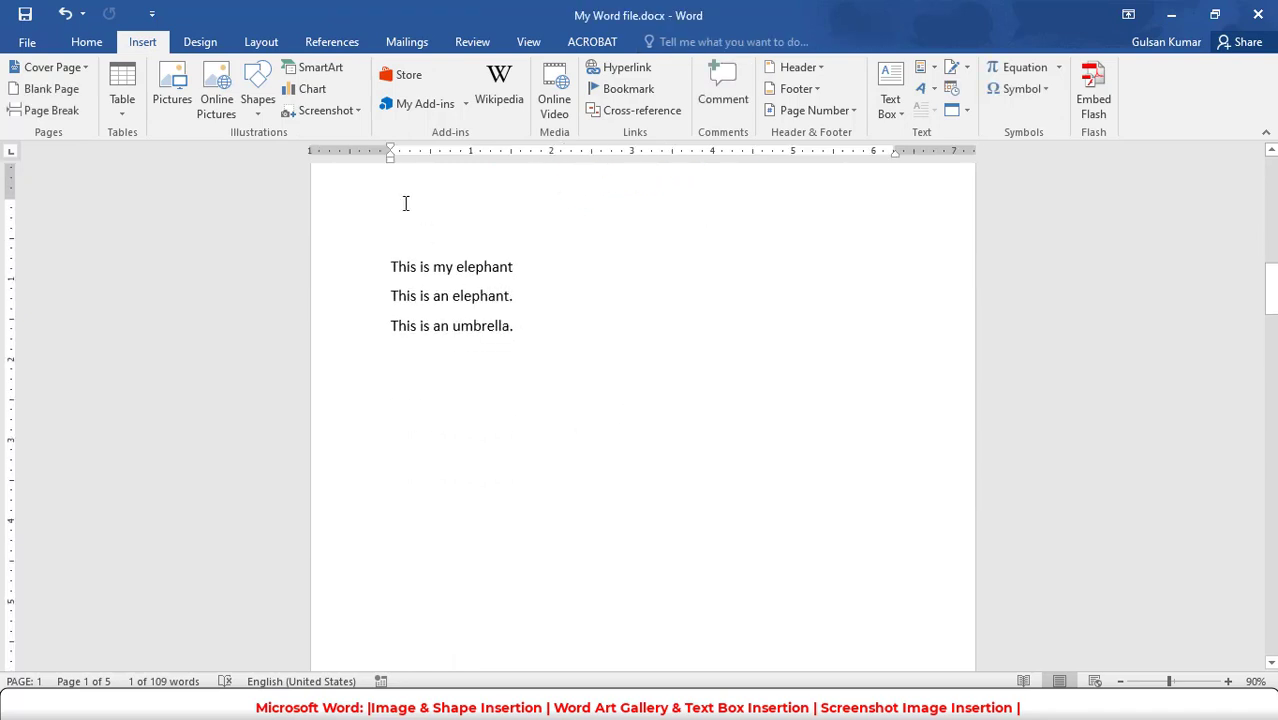
pyautogui.click(334, 68)
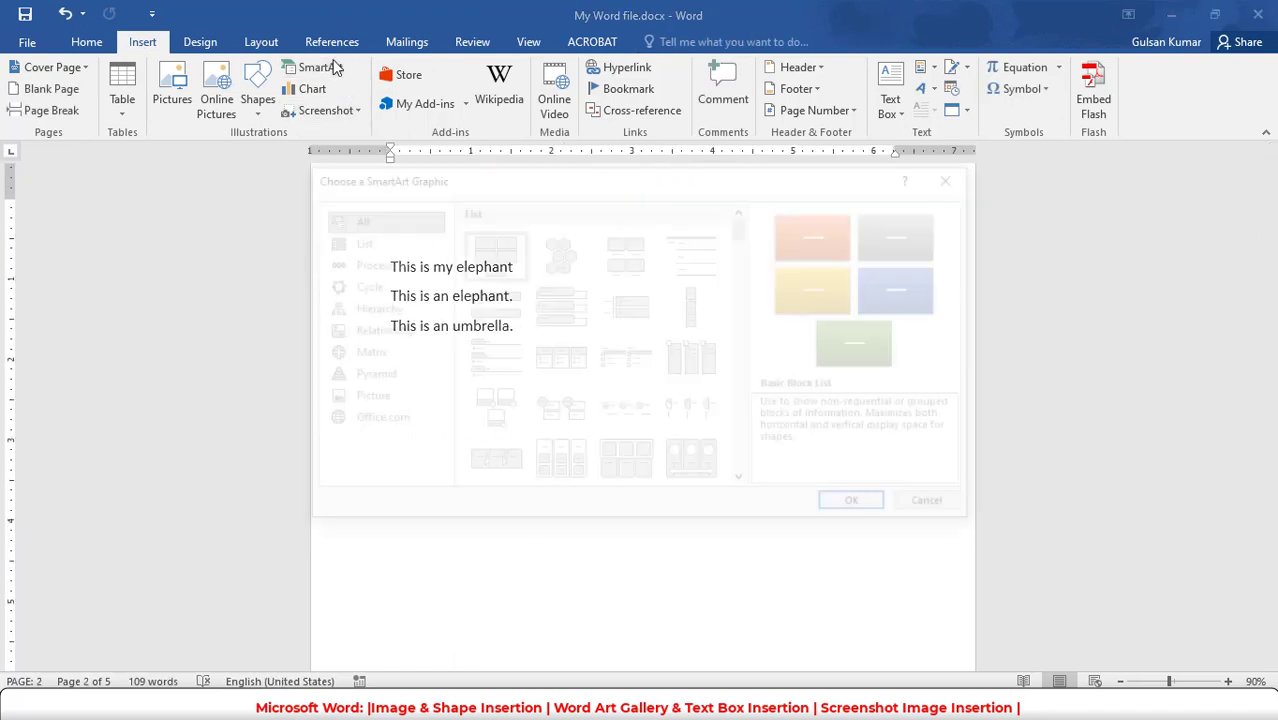
pyautogui.click(377, 244)
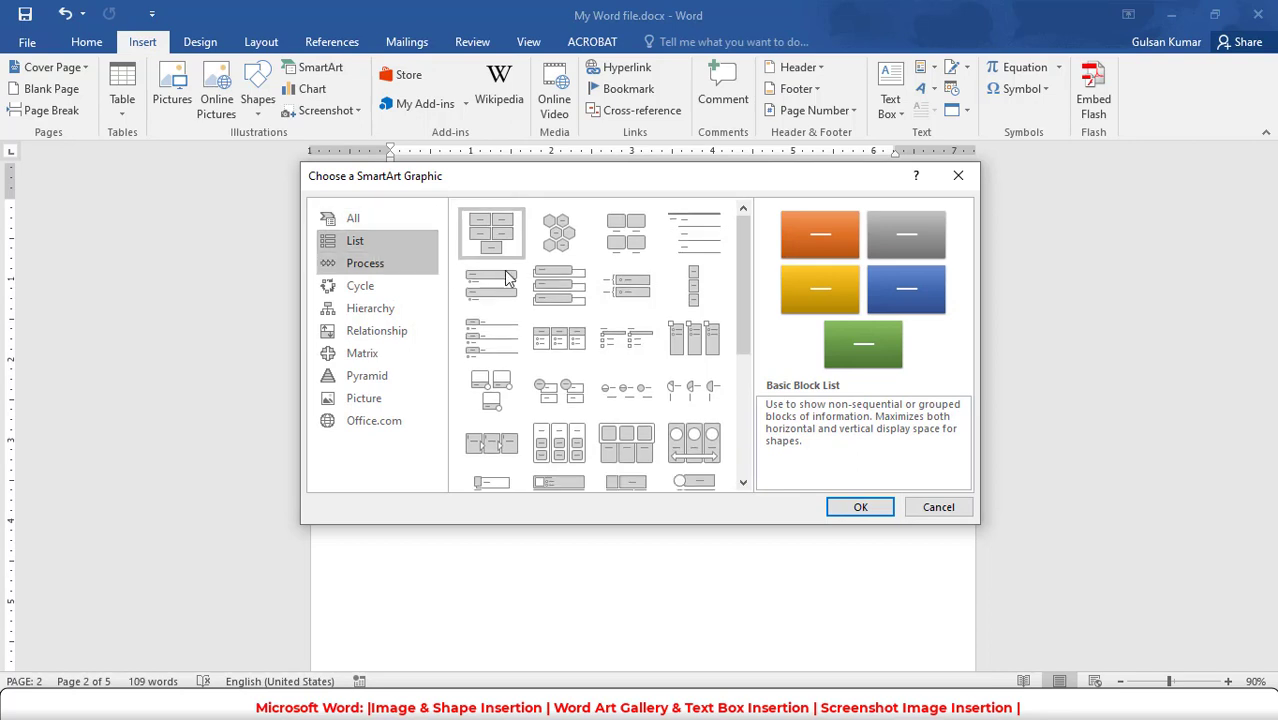
pyautogui.click(562, 284)
pyautogui.click(853, 508)
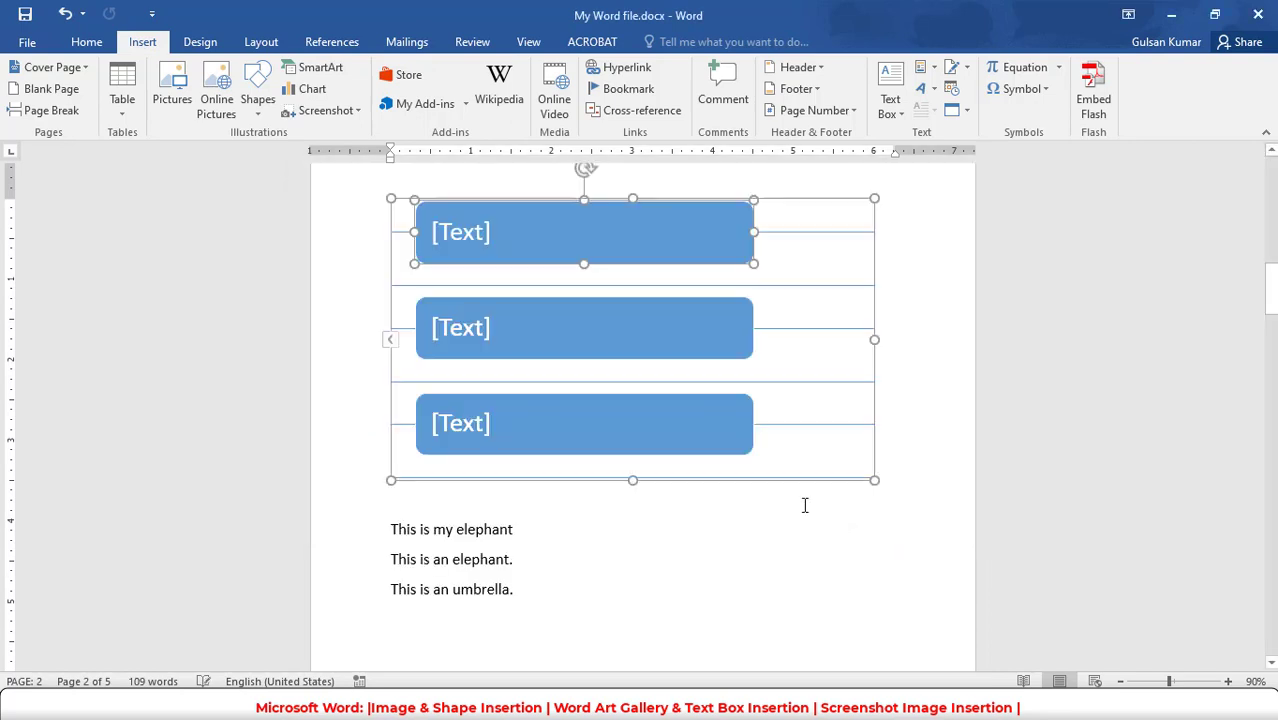
# - Fill in "Apple" in the first SmartArt box and "banana" in the second
pyautogui.click(474, 244)
pyautogui.write('Appl')
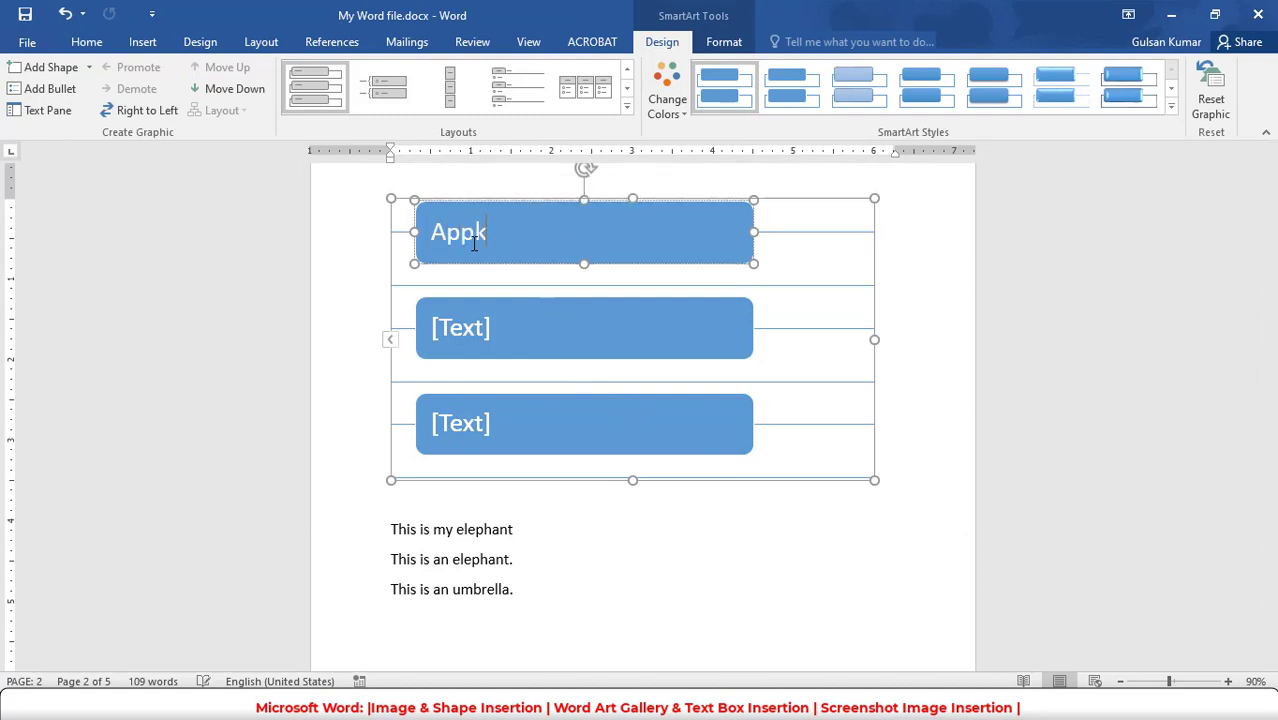
pyautogui.write('e')
pyautogui.click(485, 335)
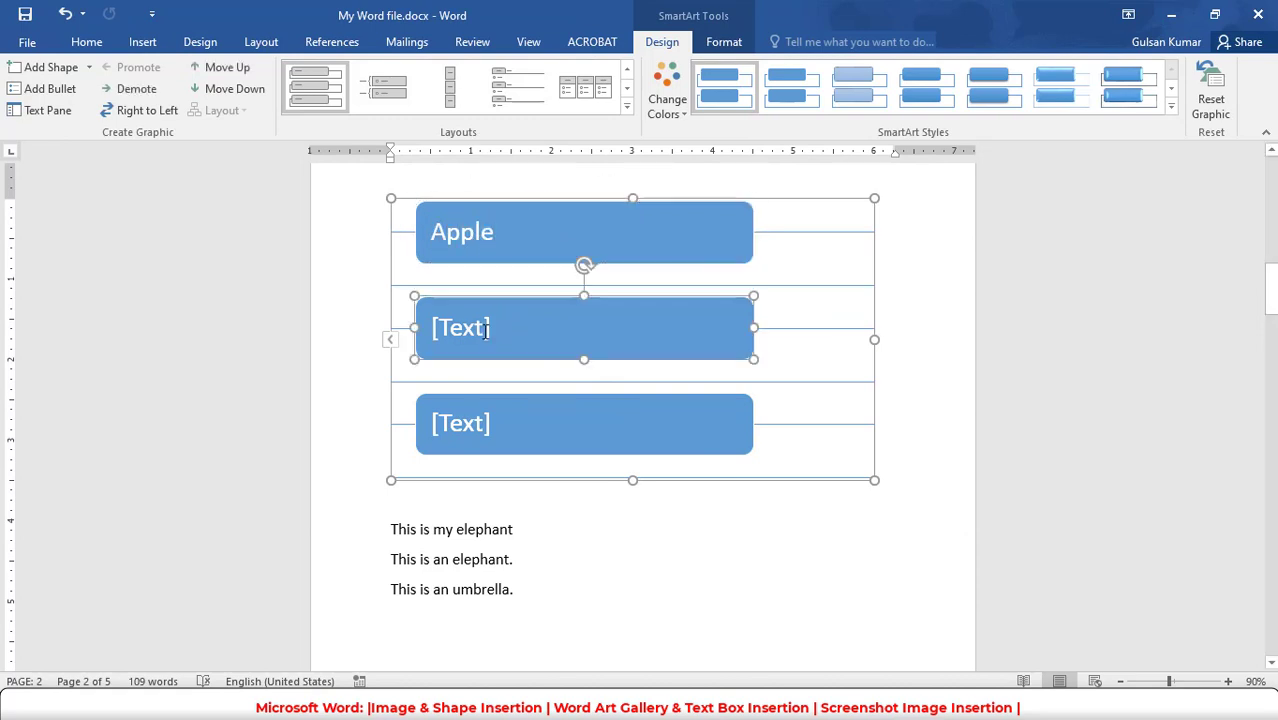
pyautogui.click(478, 331)
pyautogui.write('banana')
pyautogui.click(651, 591)
pyautogui.scroll(3, 606, 491)
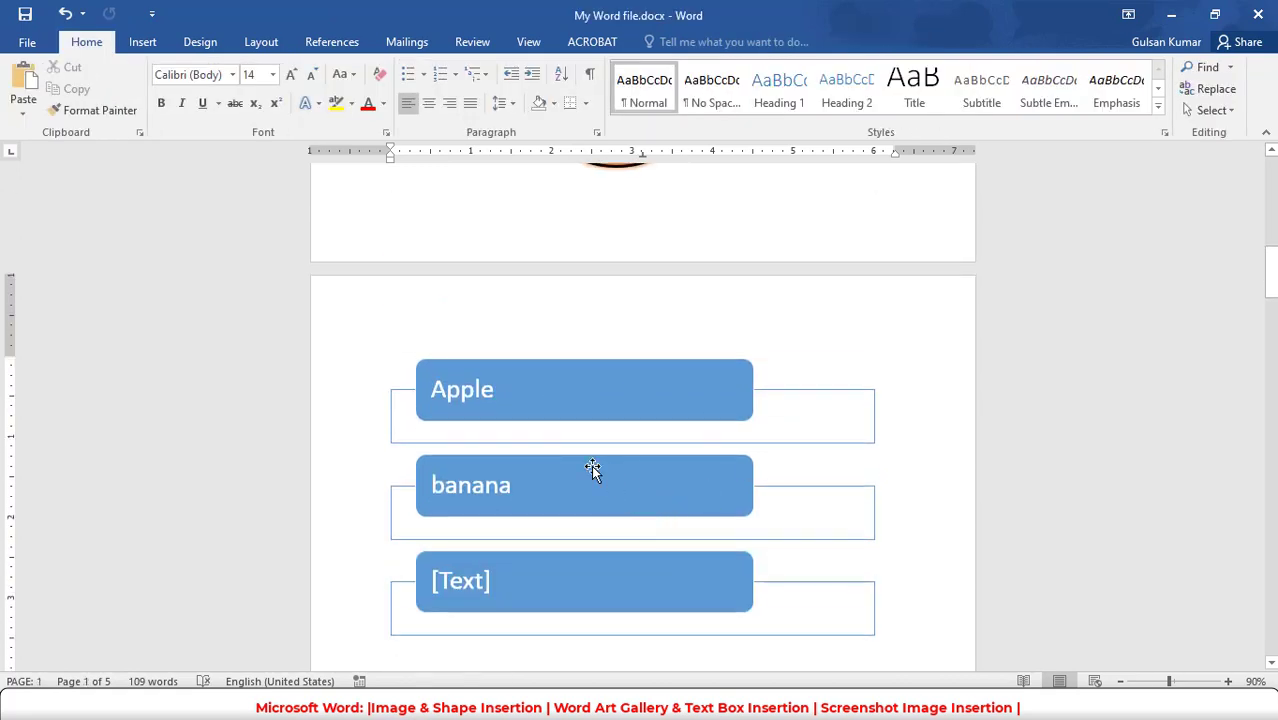
pyautogui.scroll(-2, 593, 470)
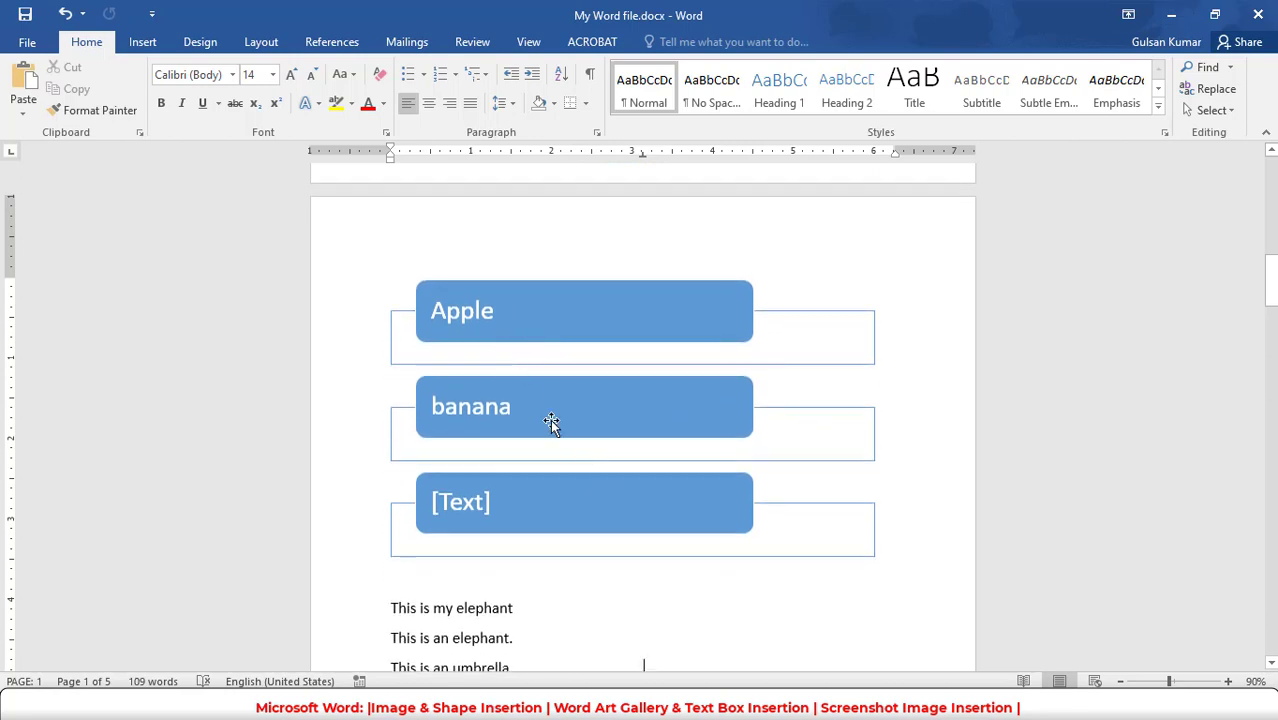
# - Delete the "banana" box from the SmartArt graphic and remove the whole graphic from the page
pyautogui.click(551, 421)
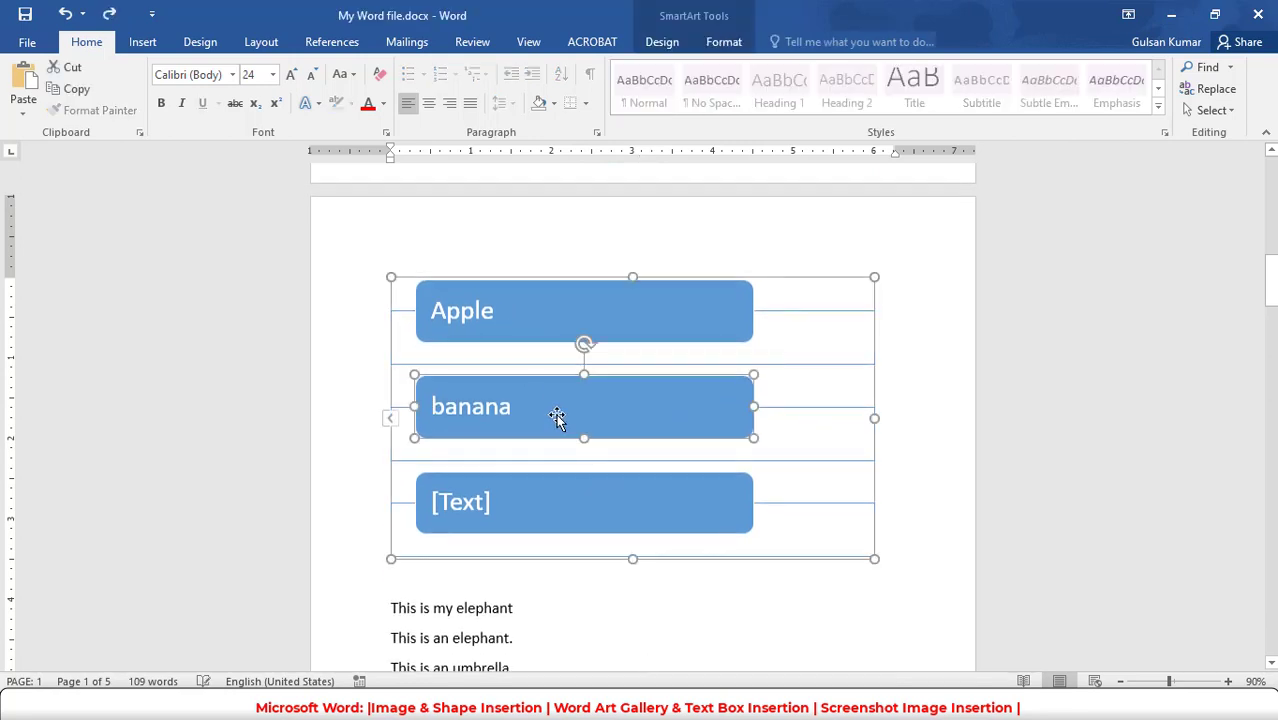
pyautogui.press('Delete')
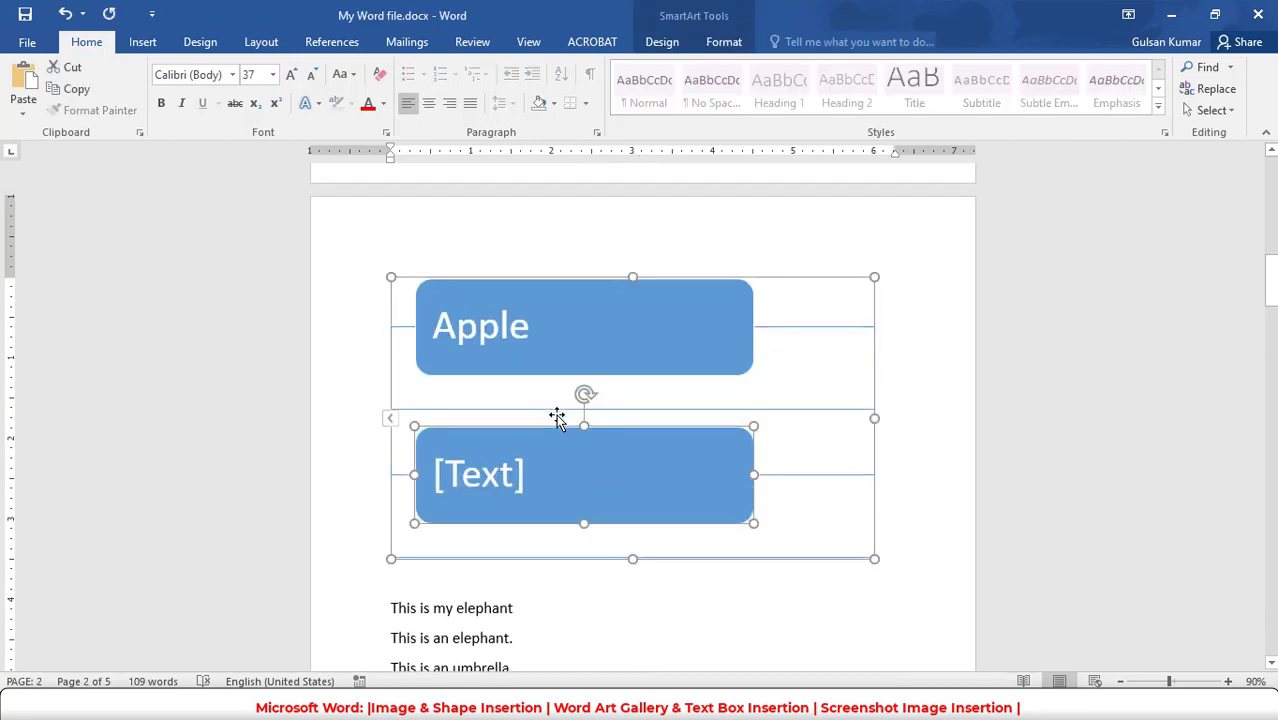
pyautogui.click(835, 277)
pyautogui.press('Delete')
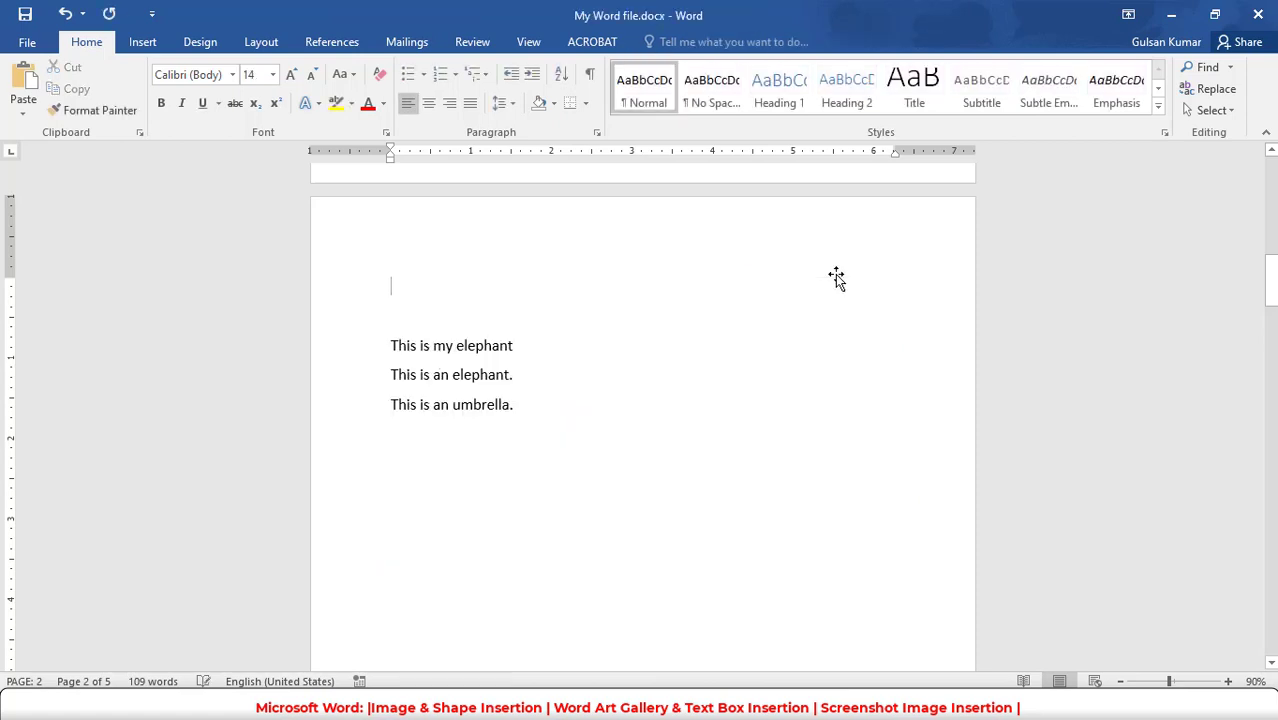
# - Enter "Z,nv,xnv," as a new line below "This is an umbrella." on the second page
pyautogui.click(145, 41)
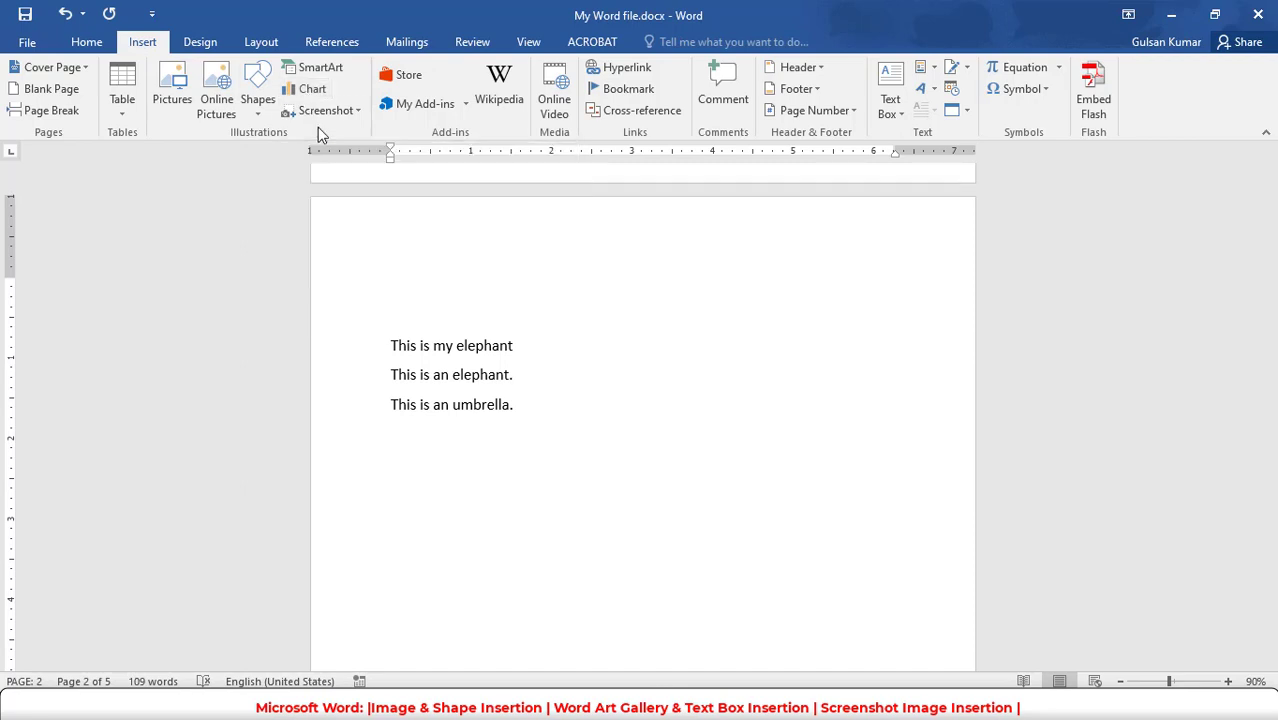
pyautogui.click(776, 418)
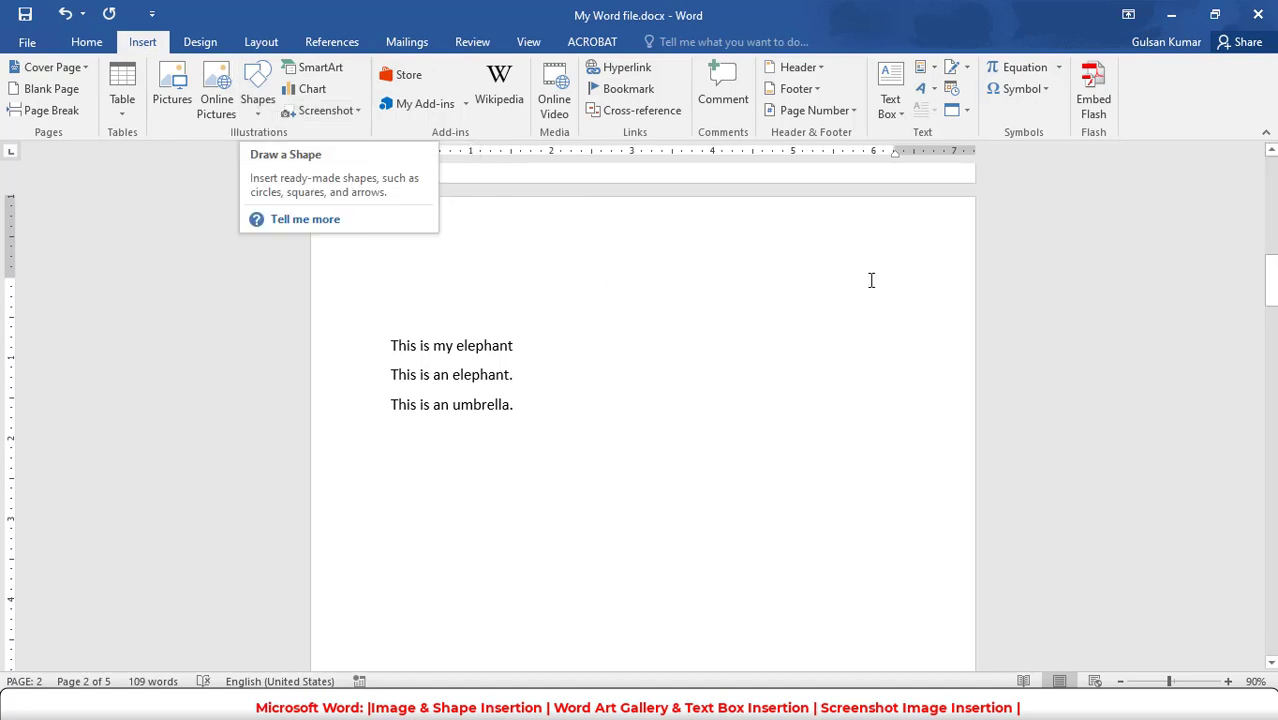
pyautogui.scroll(2, 685, 348)
pyautogui.scroll(-2, 613, 432)
pyautogui.write('Z,nv,xnv,')
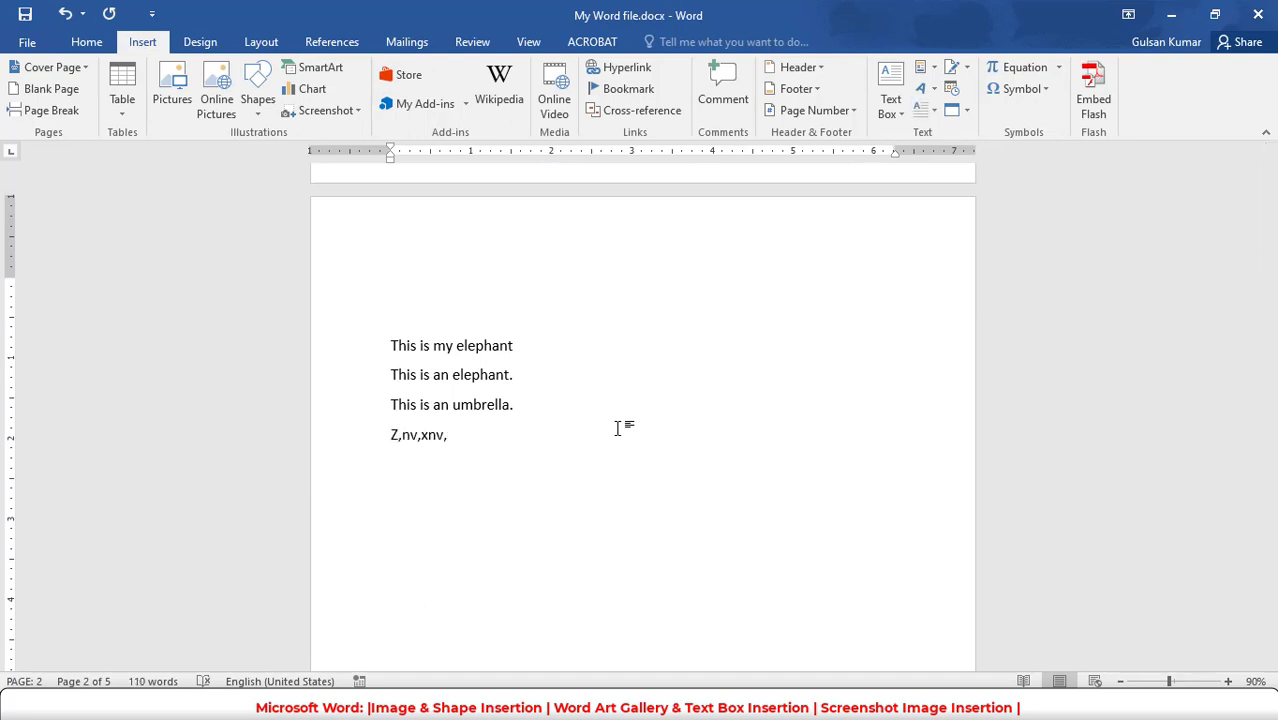
# - Insert a Simple Text Box on the second page and move it beside the elephant sentences
pyautogui.click(895, 84)
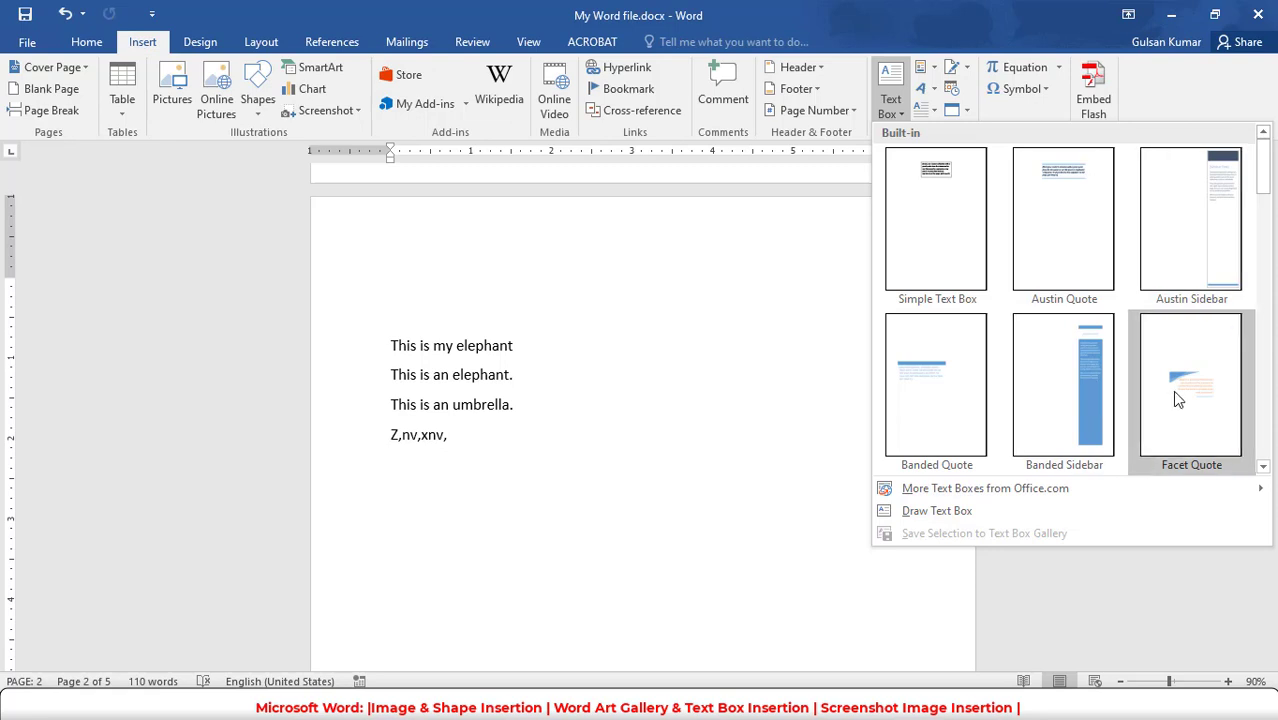
pyautogui.click(958, 210)
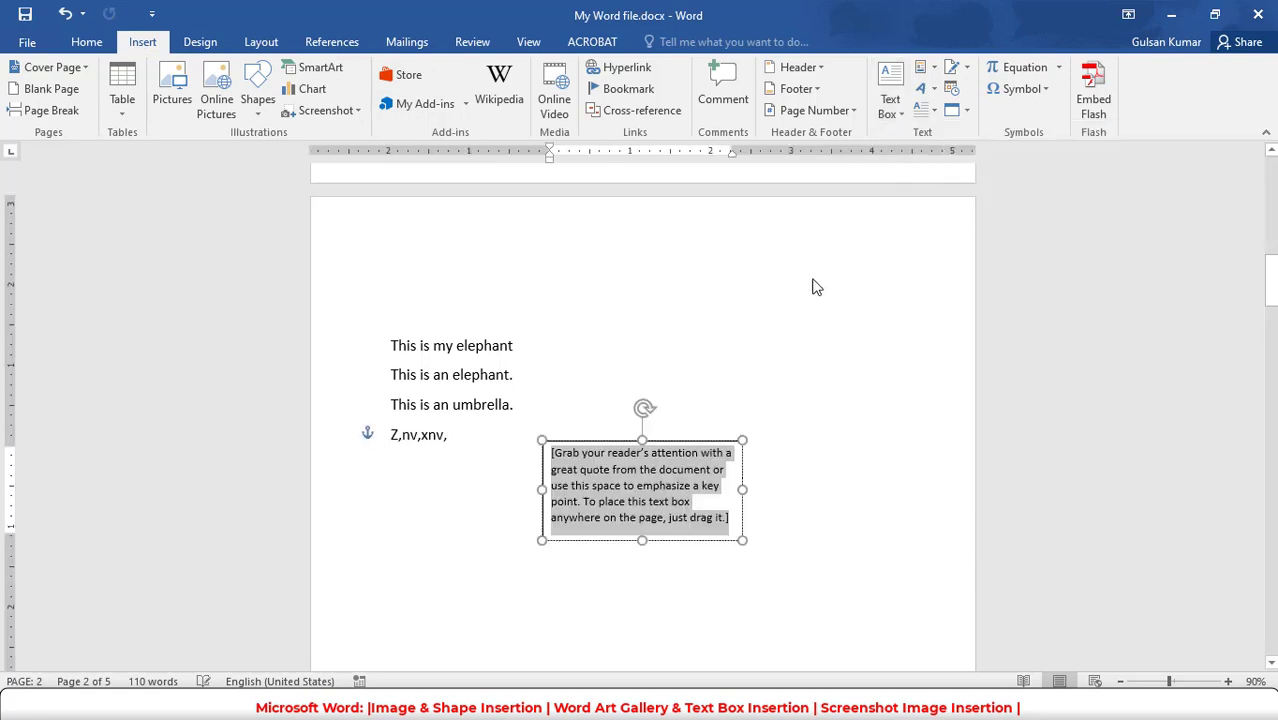
pyautogui.moveTo(706, 443); pyautogui.dragTo(781, 307)
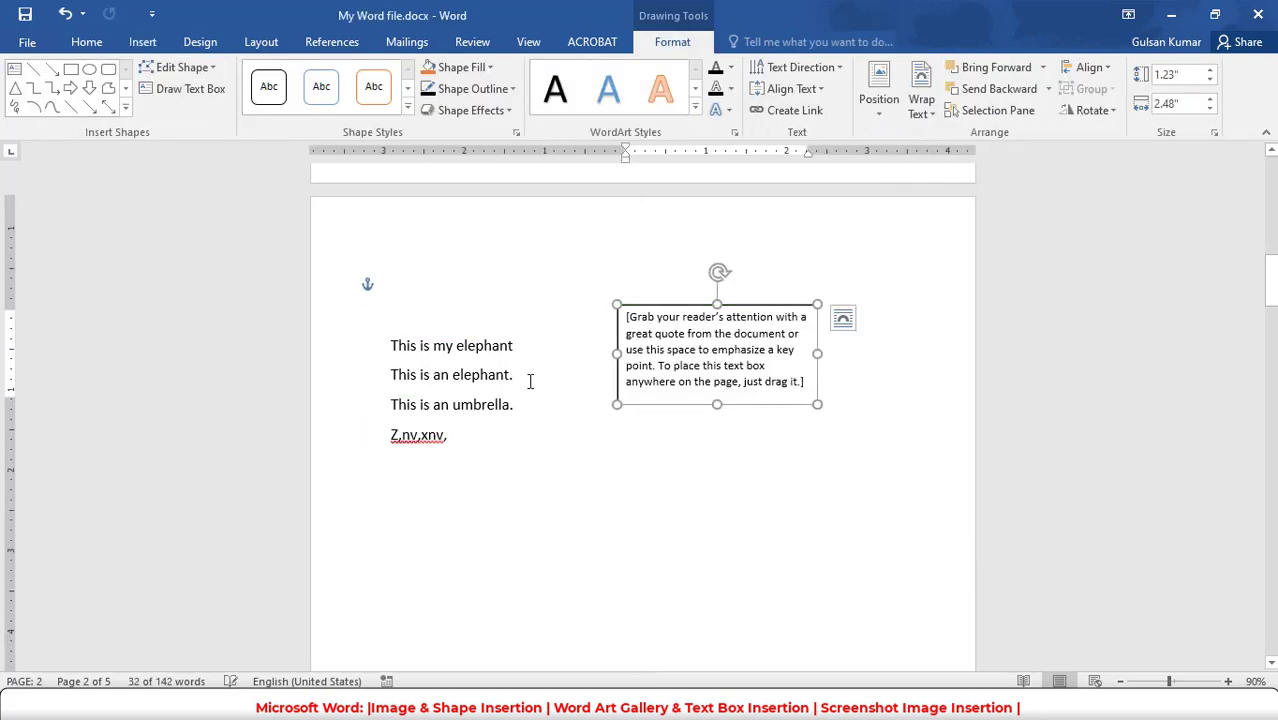
# - Replace the text box's placeholder text with "Hello India" and undo the last bit of typing
pyautogui.click(803, 342)
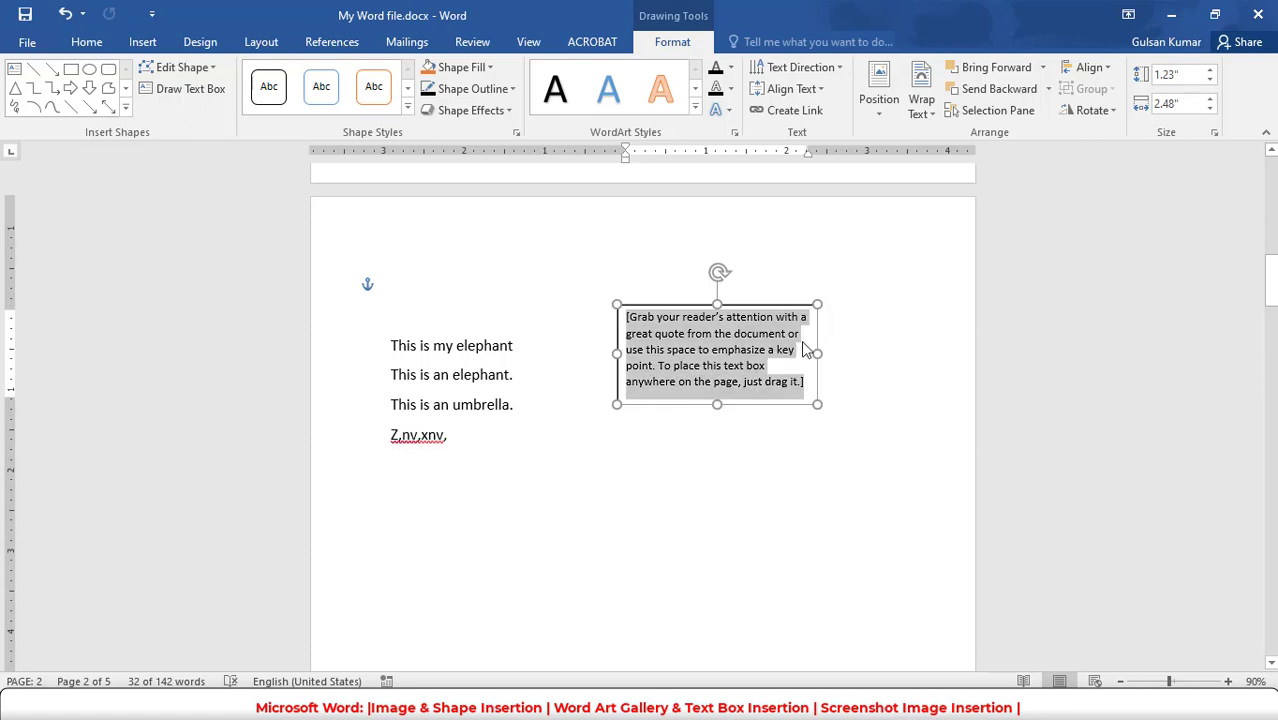
pyautogui.write('Hello India')
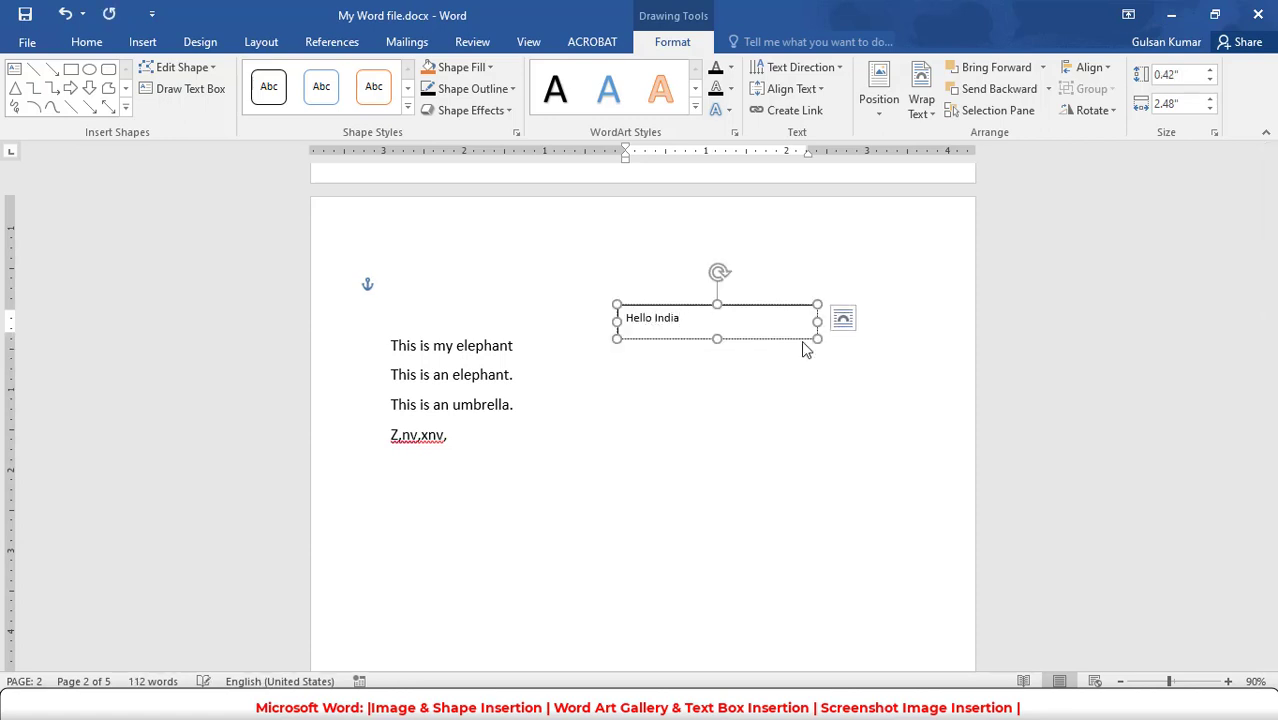
pyautogui.click(82, 14)
pyautogui.click(92, 45)
pyautogui.click(90, 44)
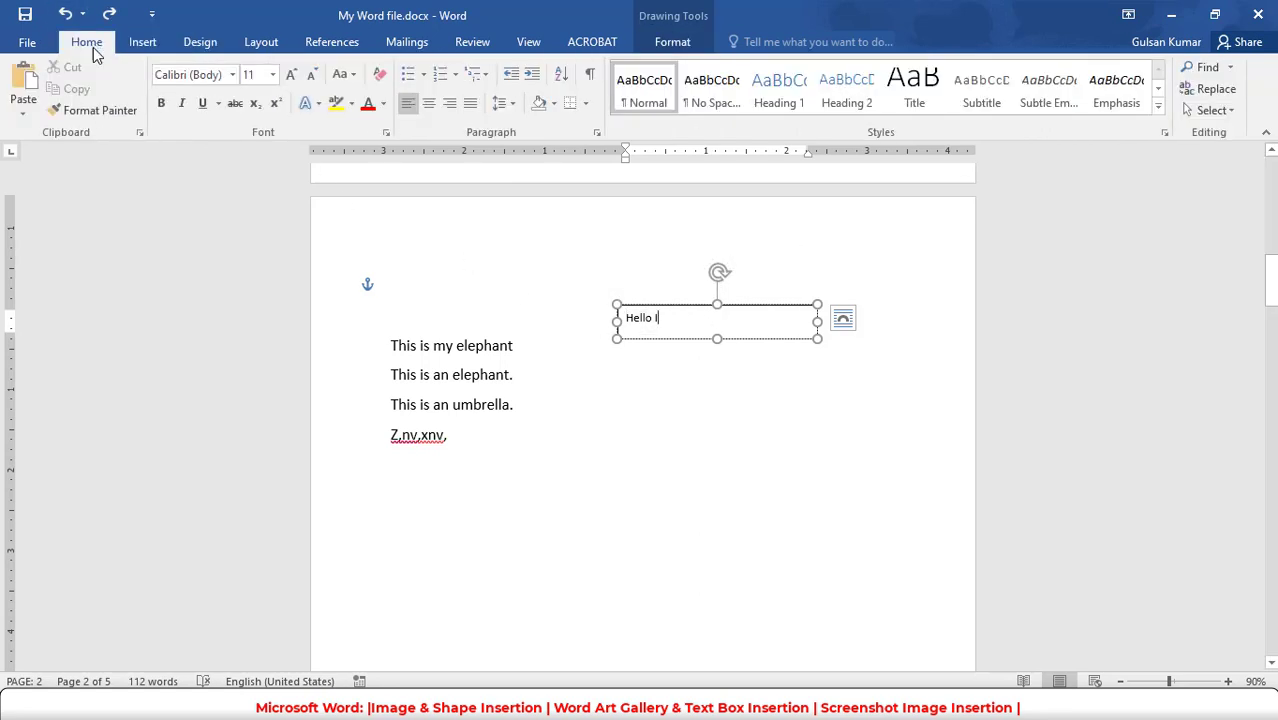
# - Enlarge the text in the text box to 20 pt and shorten it to "Hello"
pyautogui.click(291, 78)
pyautogui.click(291, 78)
pyautogui.moveTo(605, 322); pyautogui.dragTo(672, 320)
pyautogui.click(286, 78)
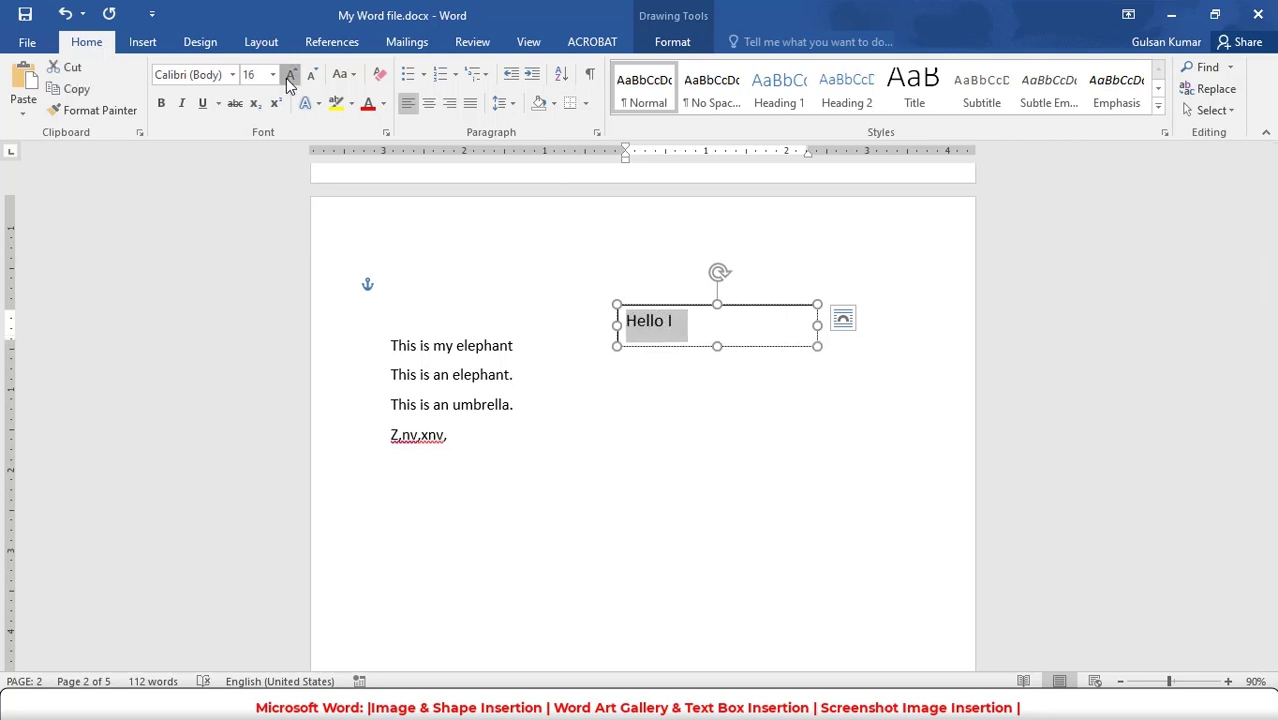
pyautogui.click(719, 331)
pyautogui.press('BackSpace')
pyautogui.press('BackSpace')
# - Narrow the text box to fit "Hello" more closely and move it further away from the sentences, level with "This is my elephant"
pyautogui.moveTo(817, 328); pyautogui.dragTo(741, 328)
pyautogui.click(766, 318)
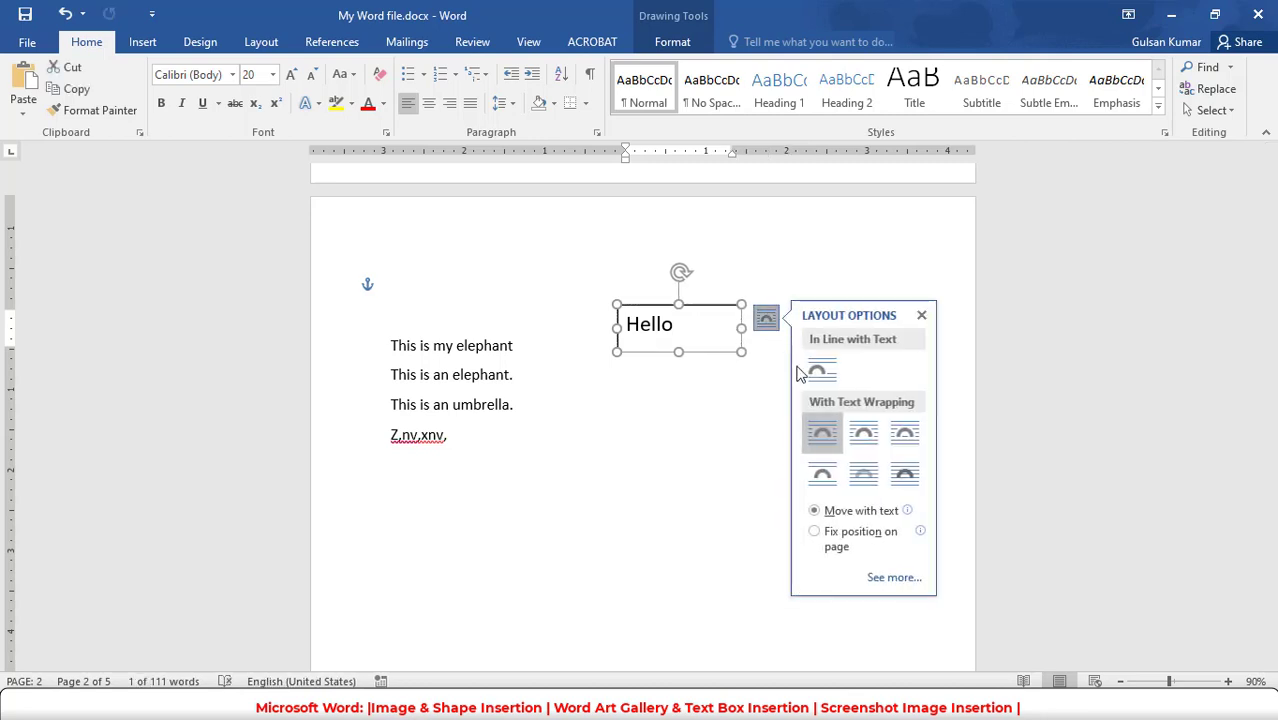
pyautogui.click(686, 374)
pyautogui.click(712, 304)
pyautogui.moveTo(712, 304); pyautogui.dragTo(833, 327)
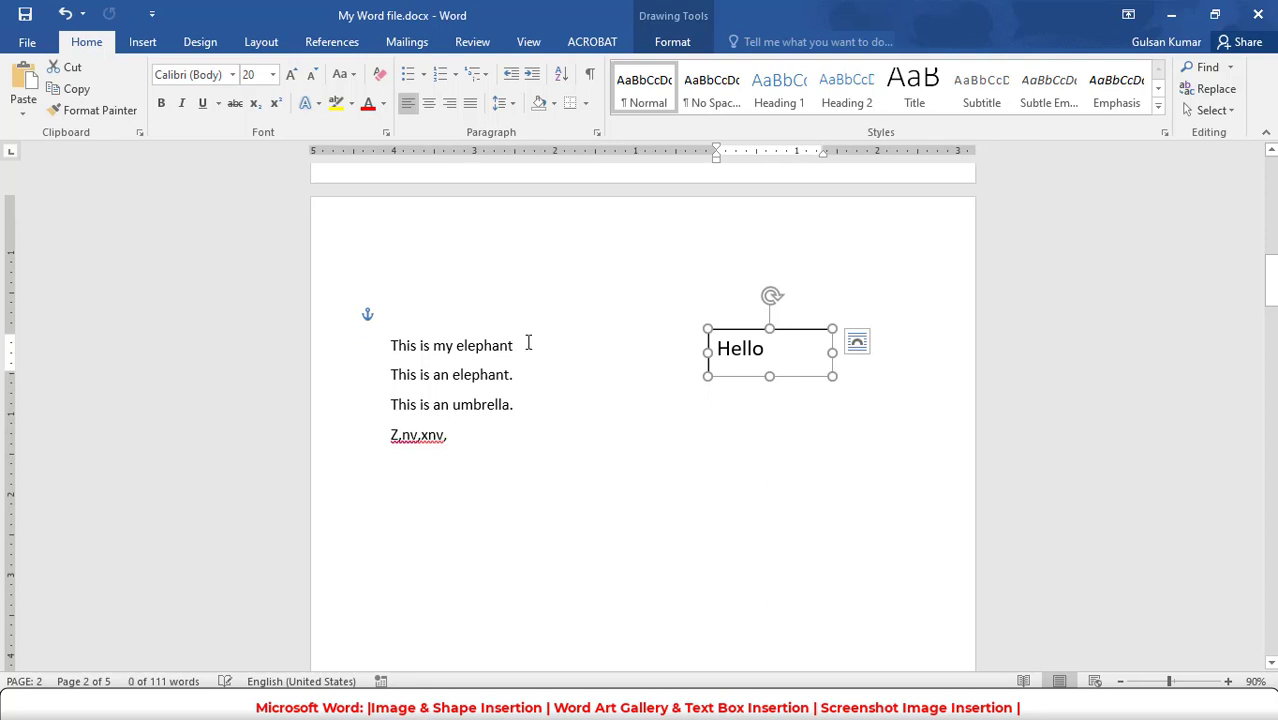
# - Delete the "Hello" text box from the second page
pyautogui.click(662, 344)
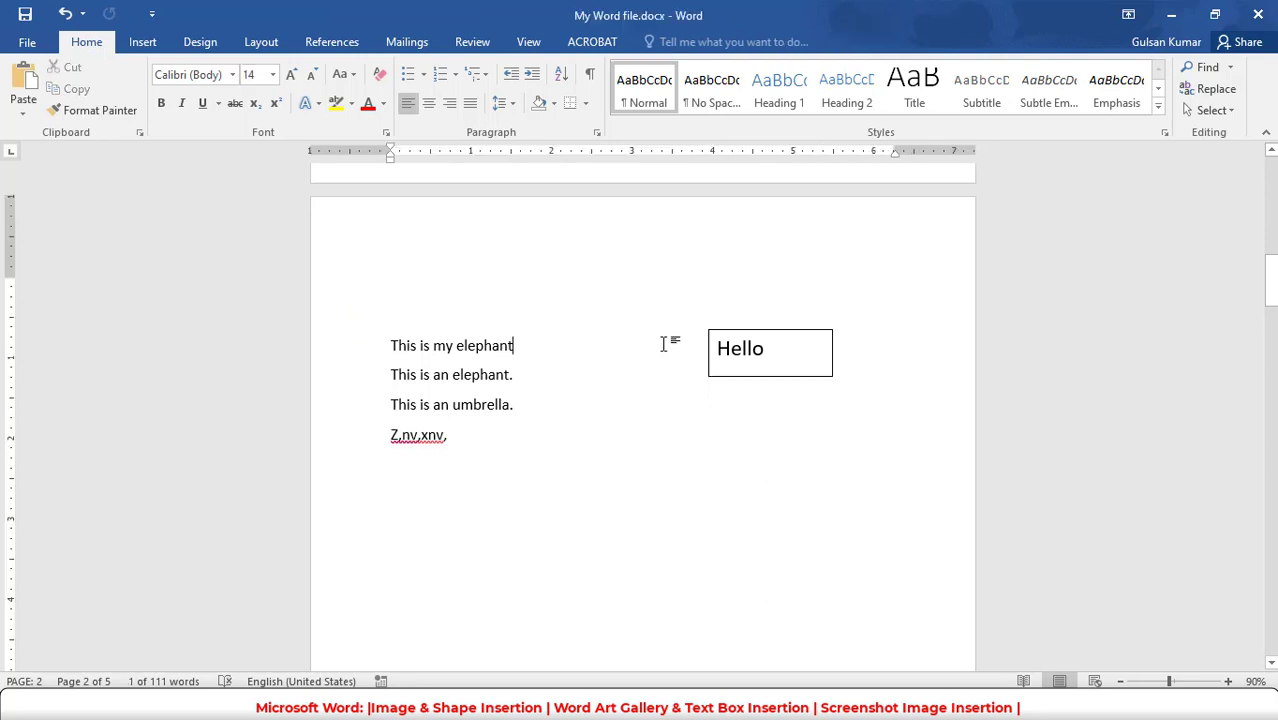
pyautogui.click(773, 331)
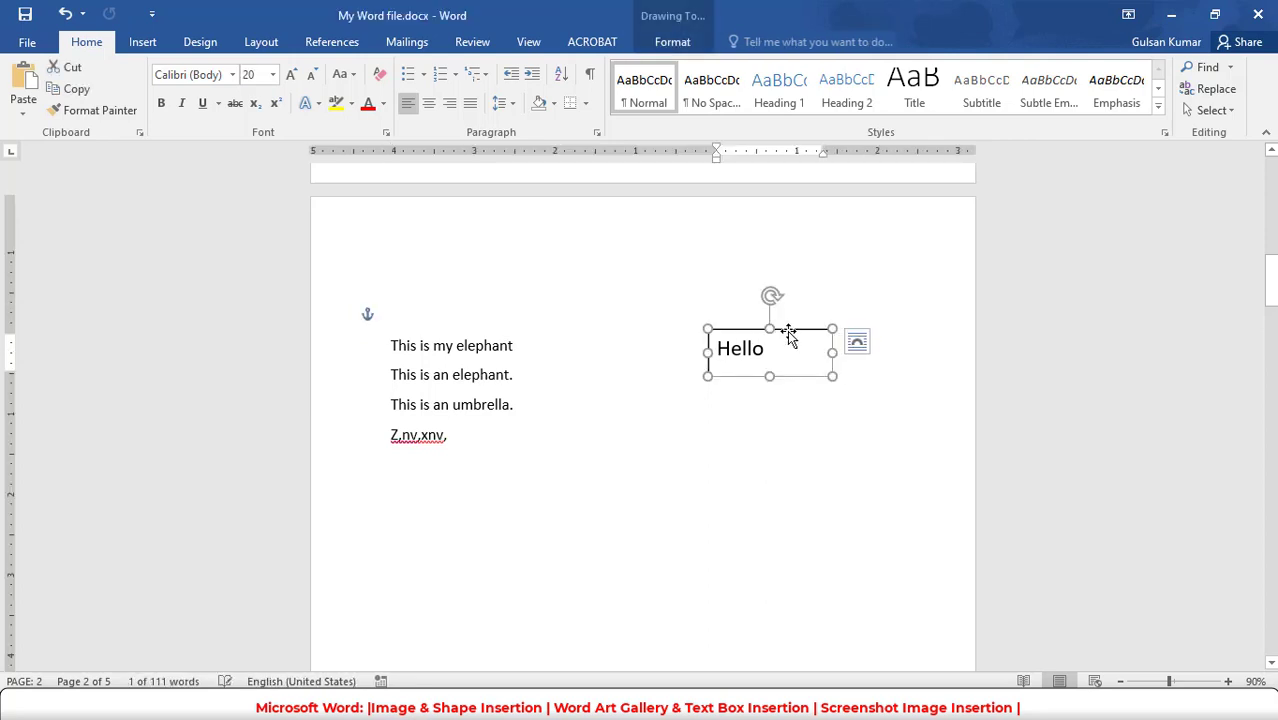
pyautogui.press('Delete')
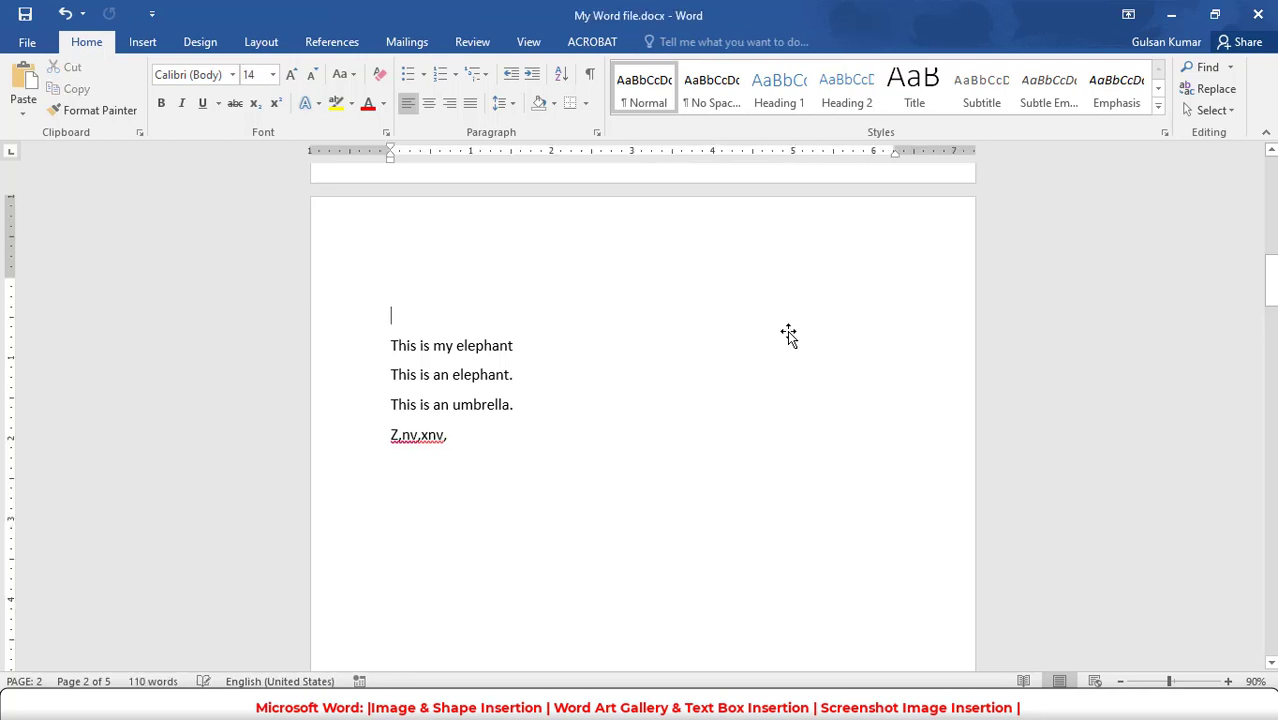
# - Insert a WordArt object in the plain black style on the empty line above the elephant sentences
pyautogui.click(143, 41)
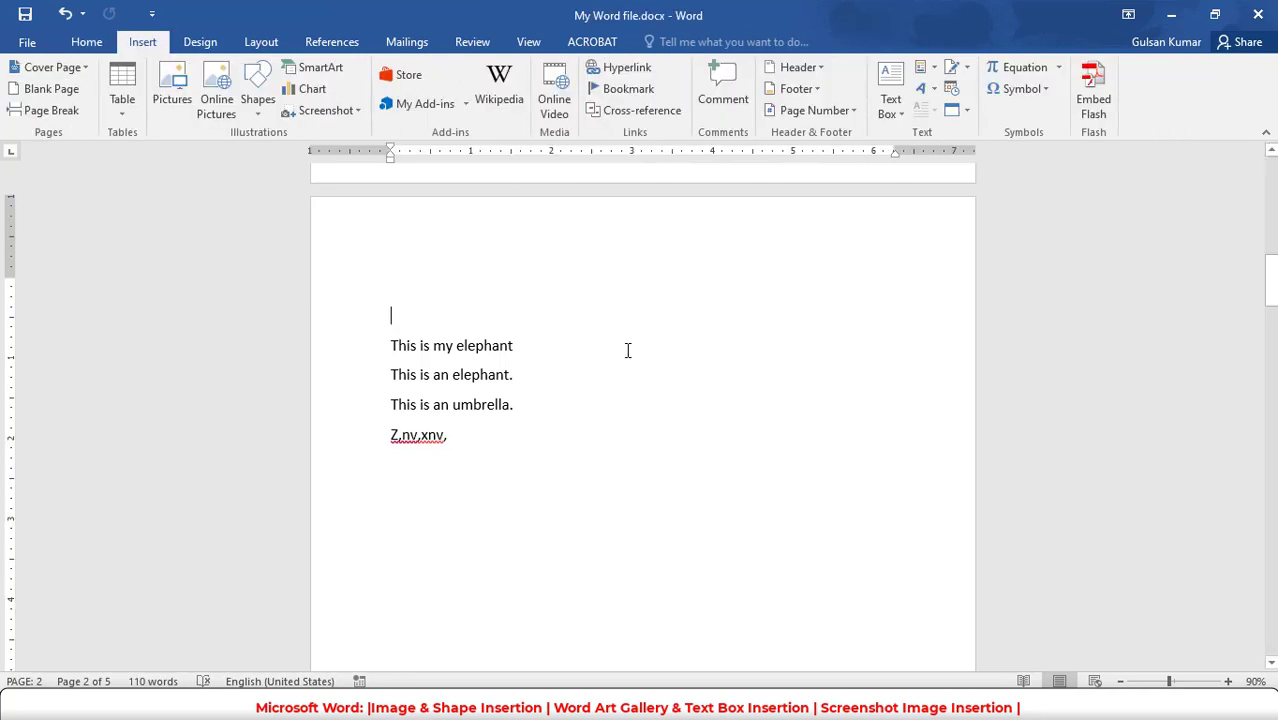
pyautogui.click(936, 90)
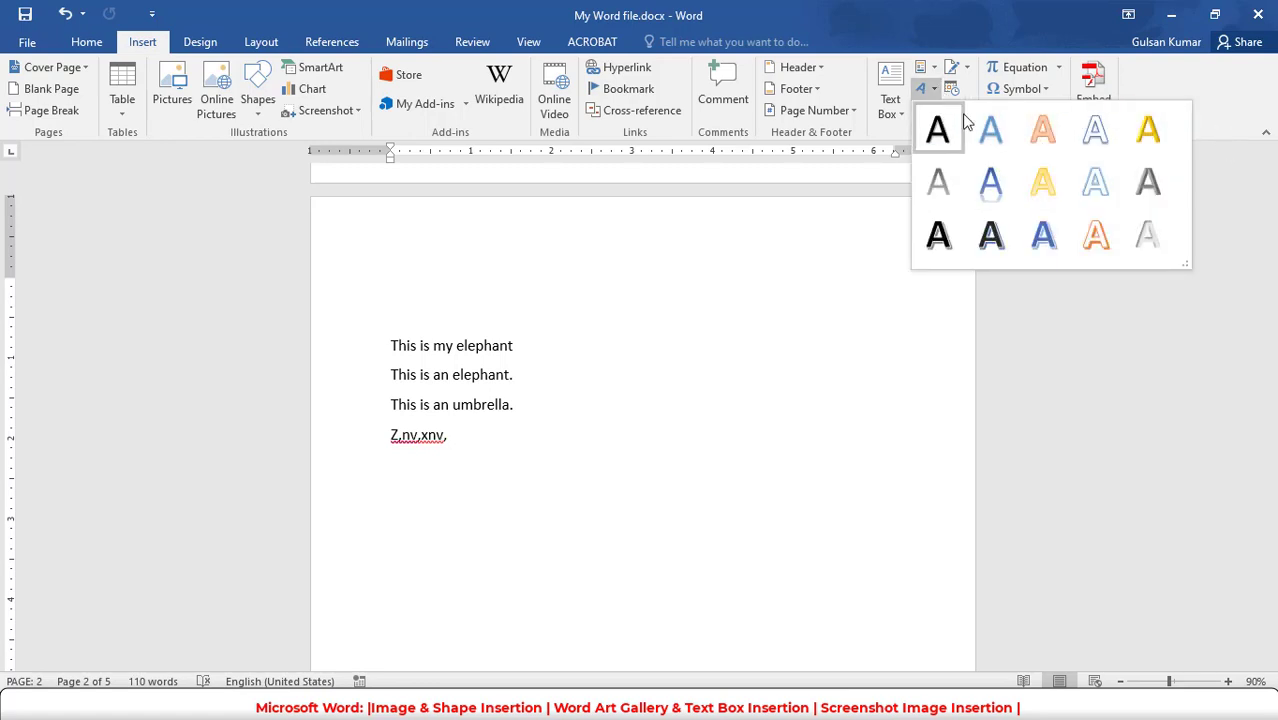
pyautogui.click(936, 128)
pyautogui.click(650, 316)
# - Replace the WordArt's placeholder text with "Hello India"
pyautogui.doubleClick(617, 336)
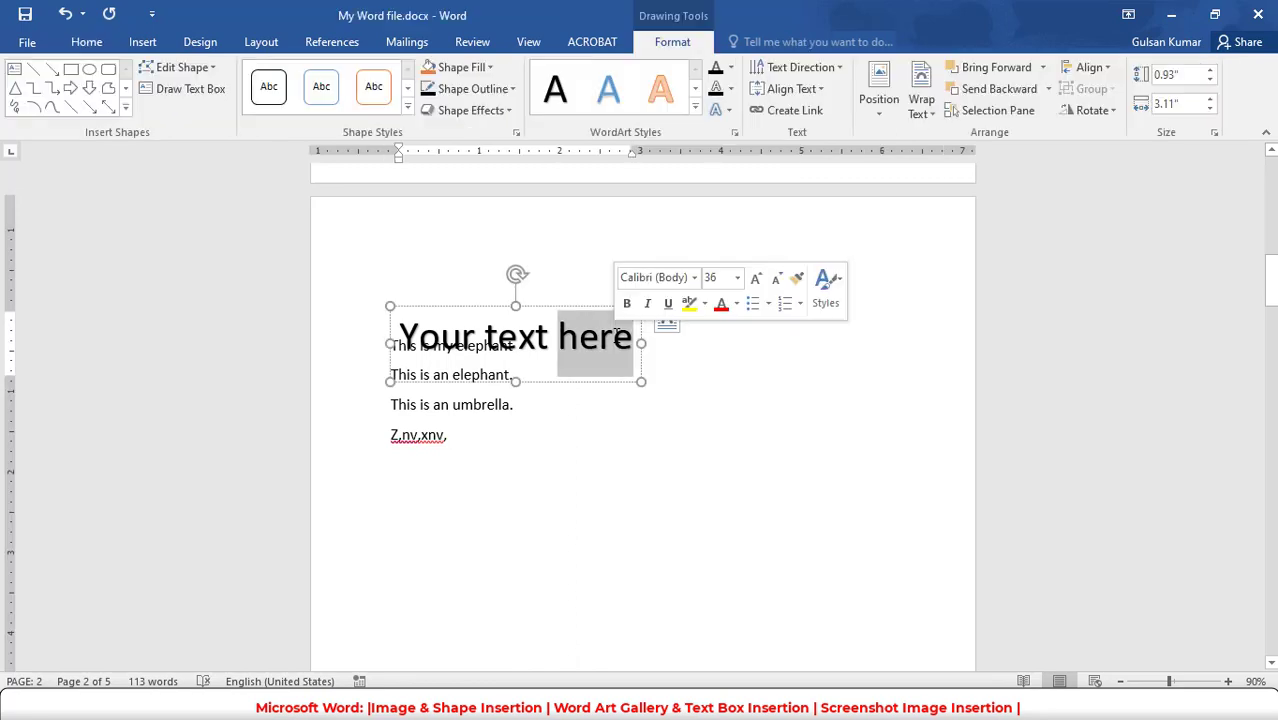
pyautogui.press('BackSpace')
pyautogui.press('BackSpace')
pyautogui.press('BackSpace')
pyautogui.press('BackSpace')
pyautogui.press('BackSpace')
pyautogui.press('BackSpace')
pyautogui.press('BackSpace')
pyautogui.press('BackSpace')
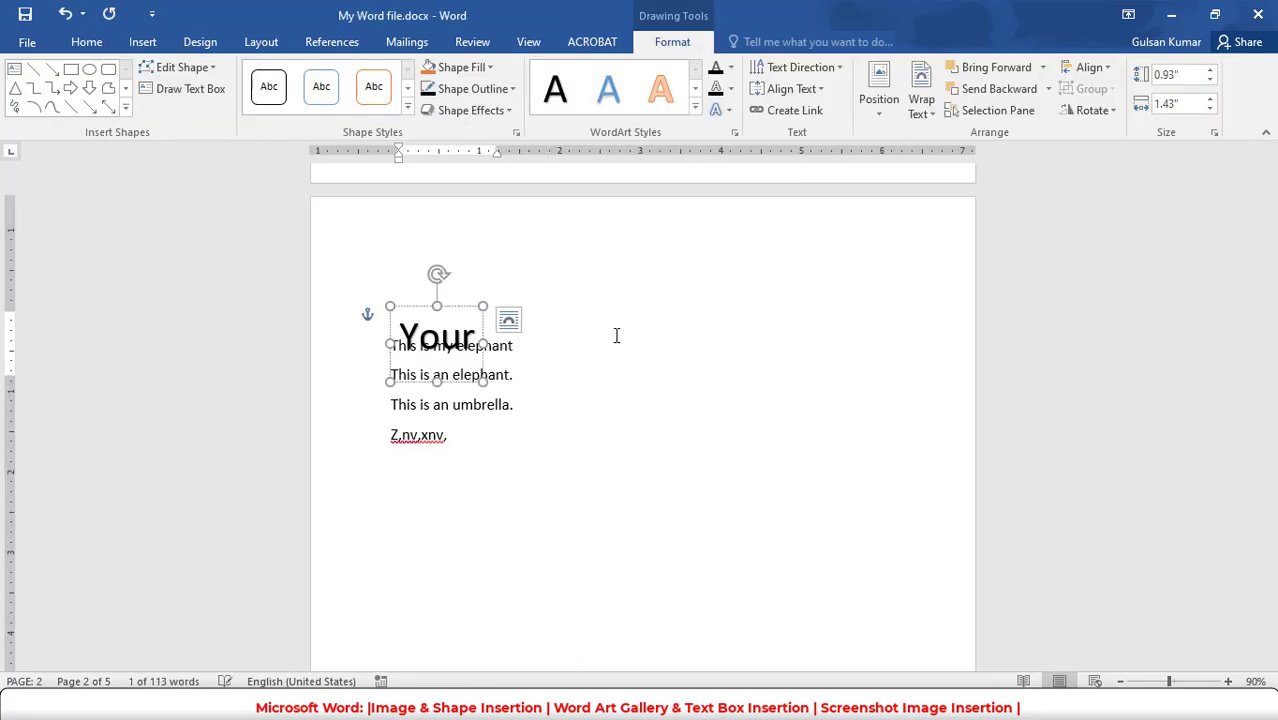
pyautogui.press('BackSpace')
pyautogui.press('BackSpace')
pyautogui.press('BackSpace')
pyautogui.write('He')
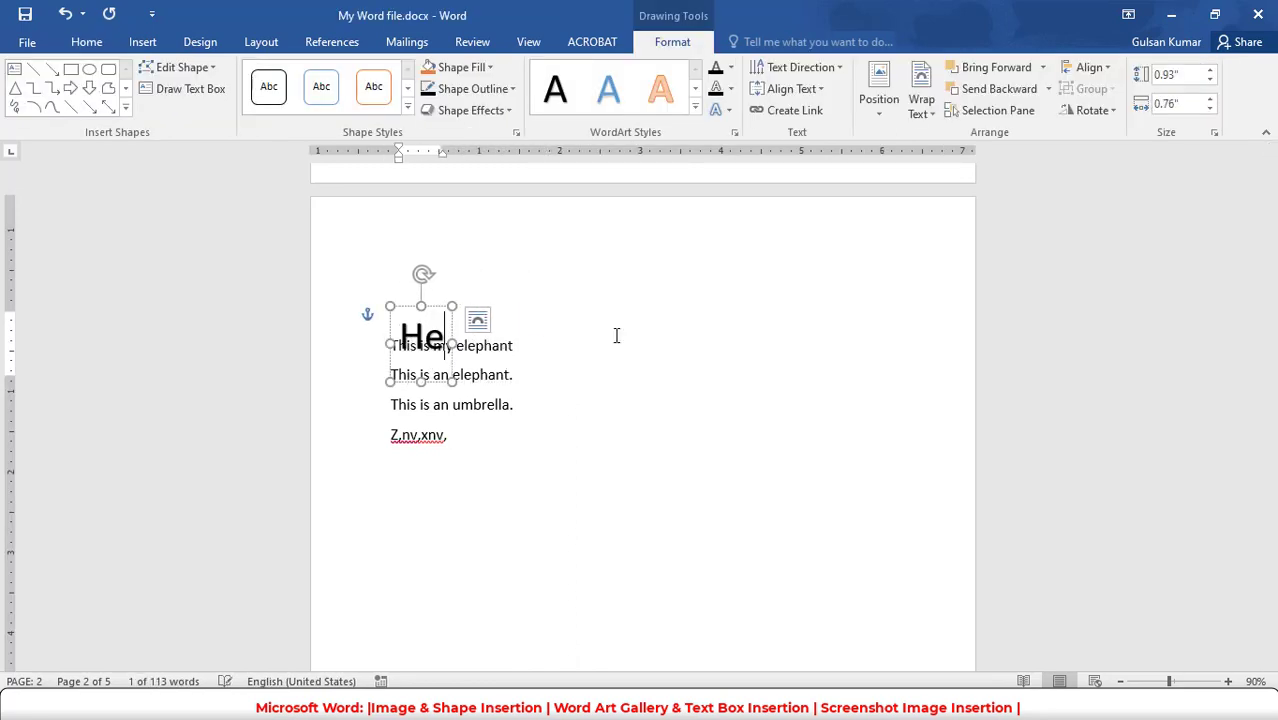
pyautogui.write('llo India')
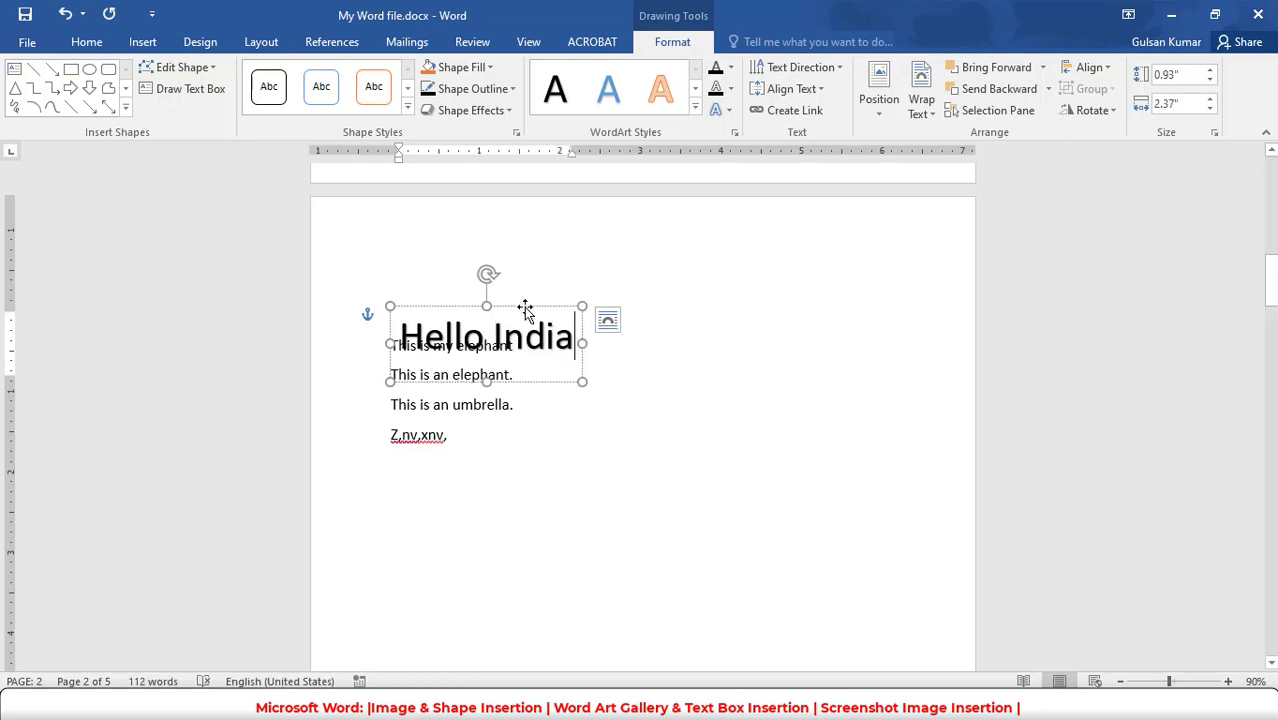
# - Move the "Hello India" WordArt clear of the sentences to their upper right and fill its box with a grey theme color
pyautogui.moveTo(524, 307); pyautogui.dragTo(753, 278)
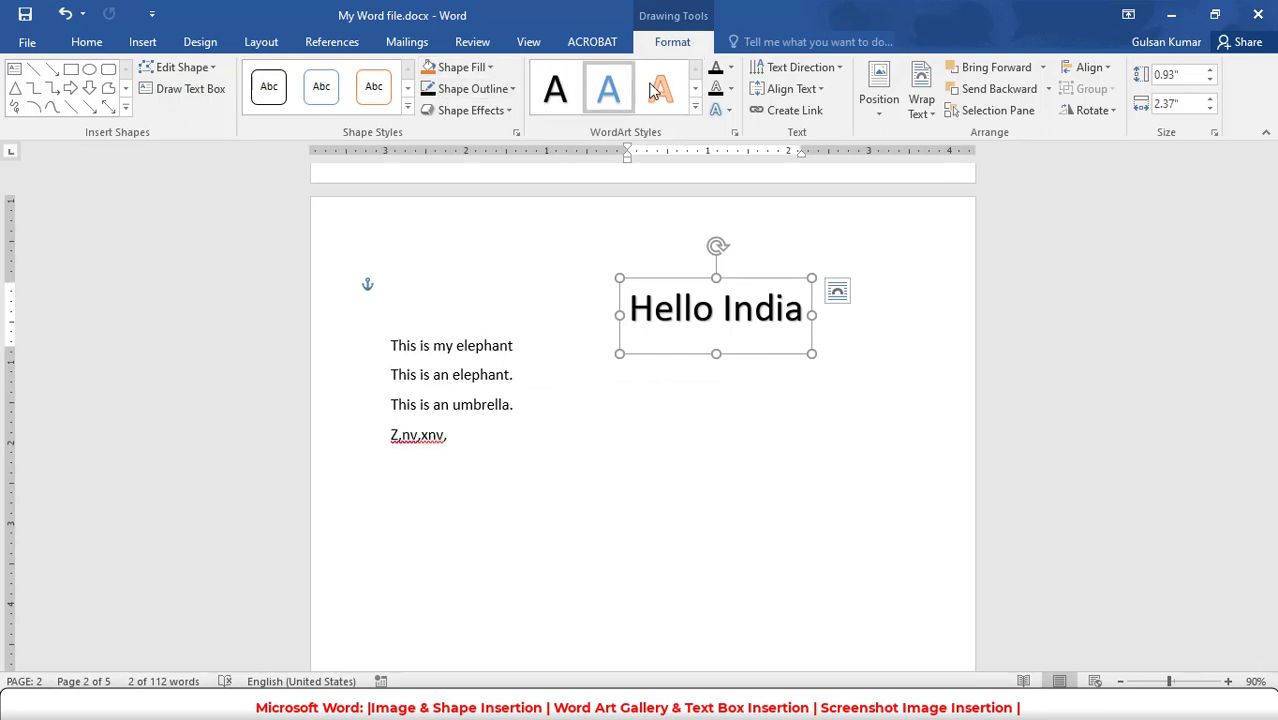
pyautogui.click(486, 68)
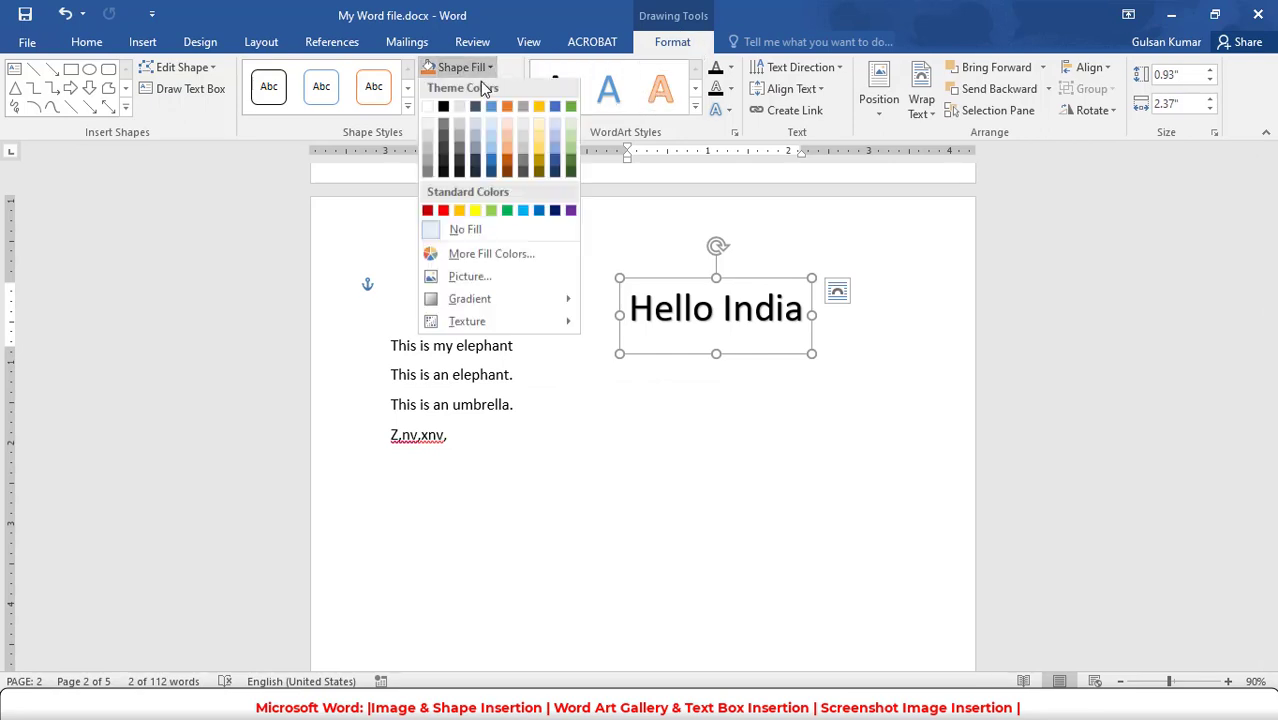
pyautogui.click(459, 148)
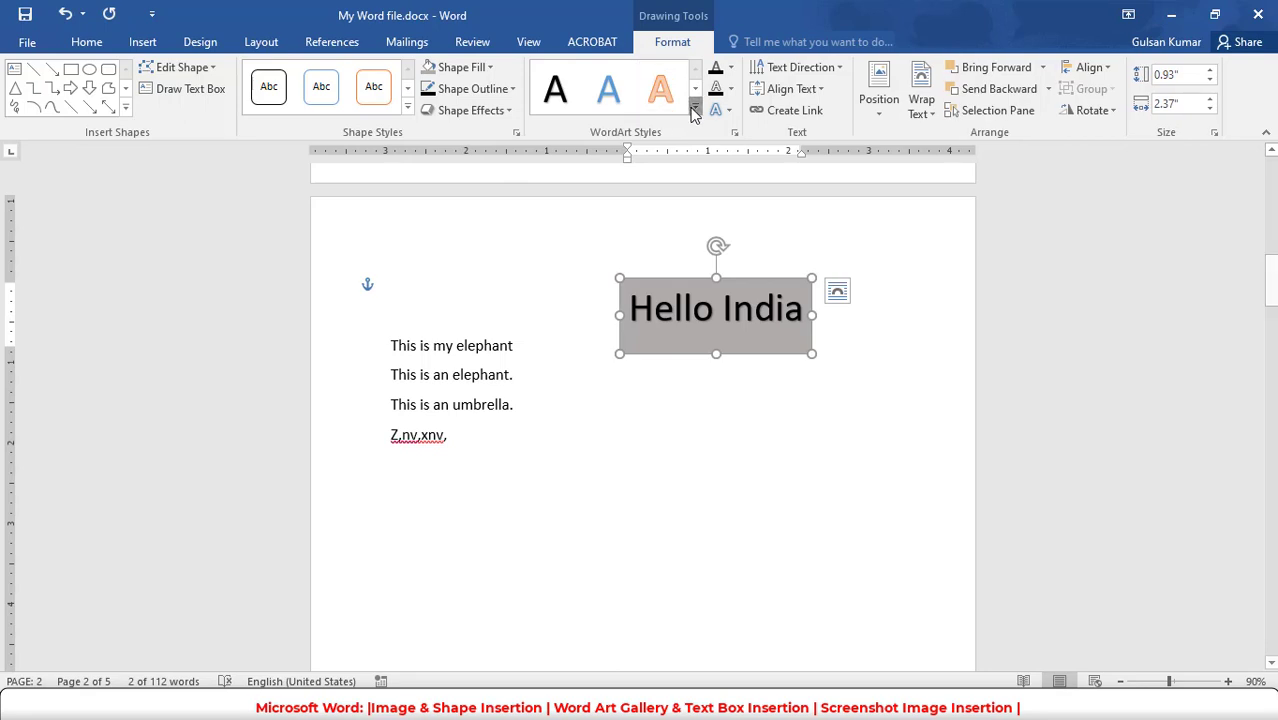
# - Apply the blue WordArt style with a white outline to "Hello India" and add a thin yellow glow to its text
pyautogui.click(694, 110)
pyautogui.click(659, 191)
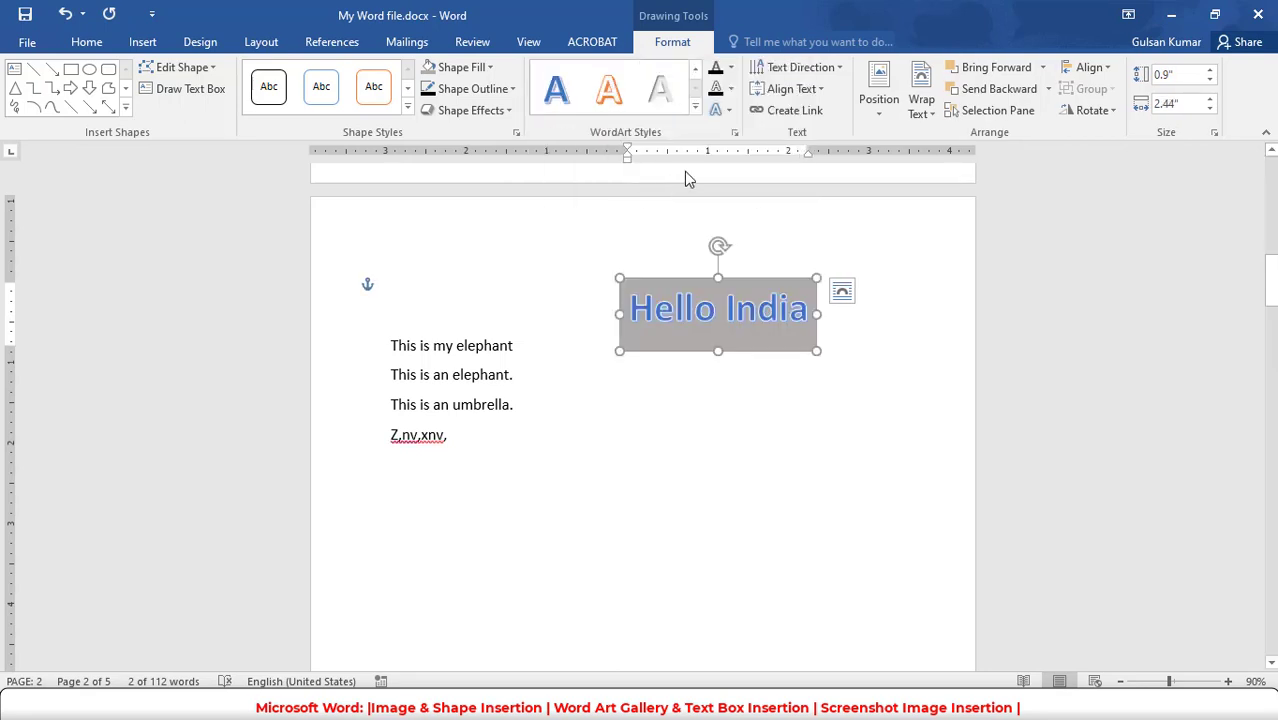
pyautogui.click(718, 110)
pyautogui.moveTo(768, 196)
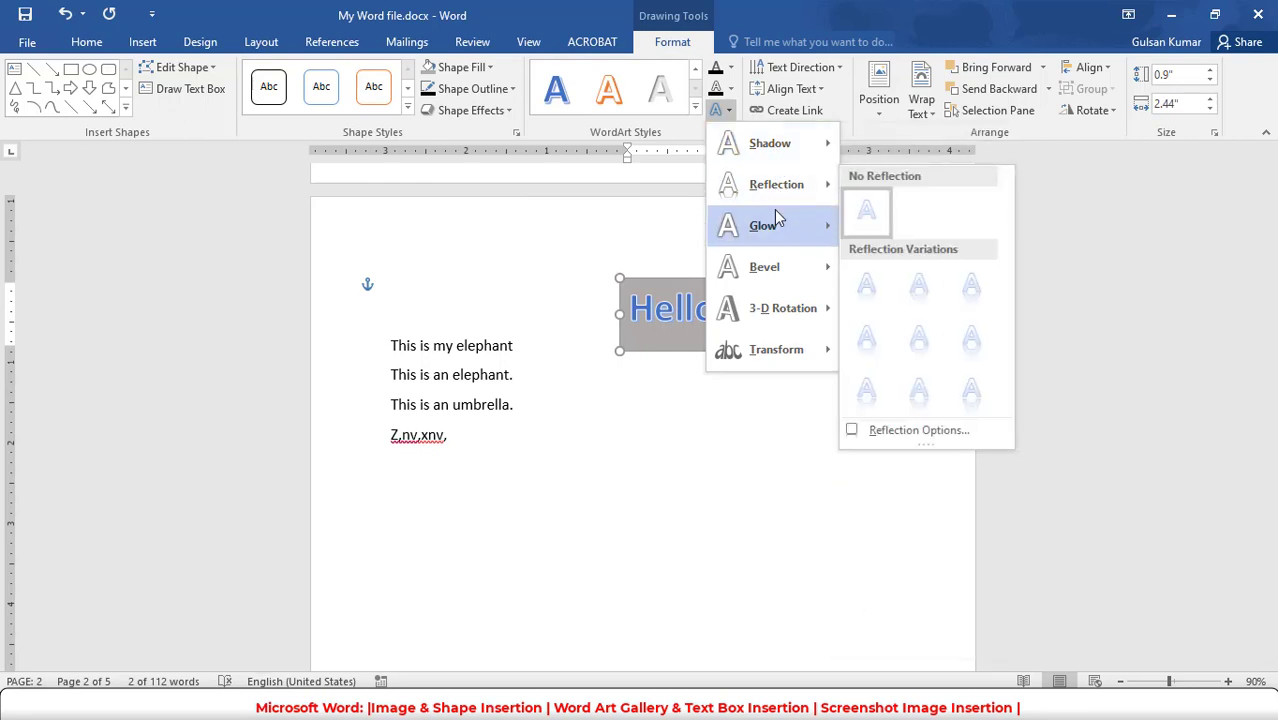
pyautogui.moveTo(790, 267)
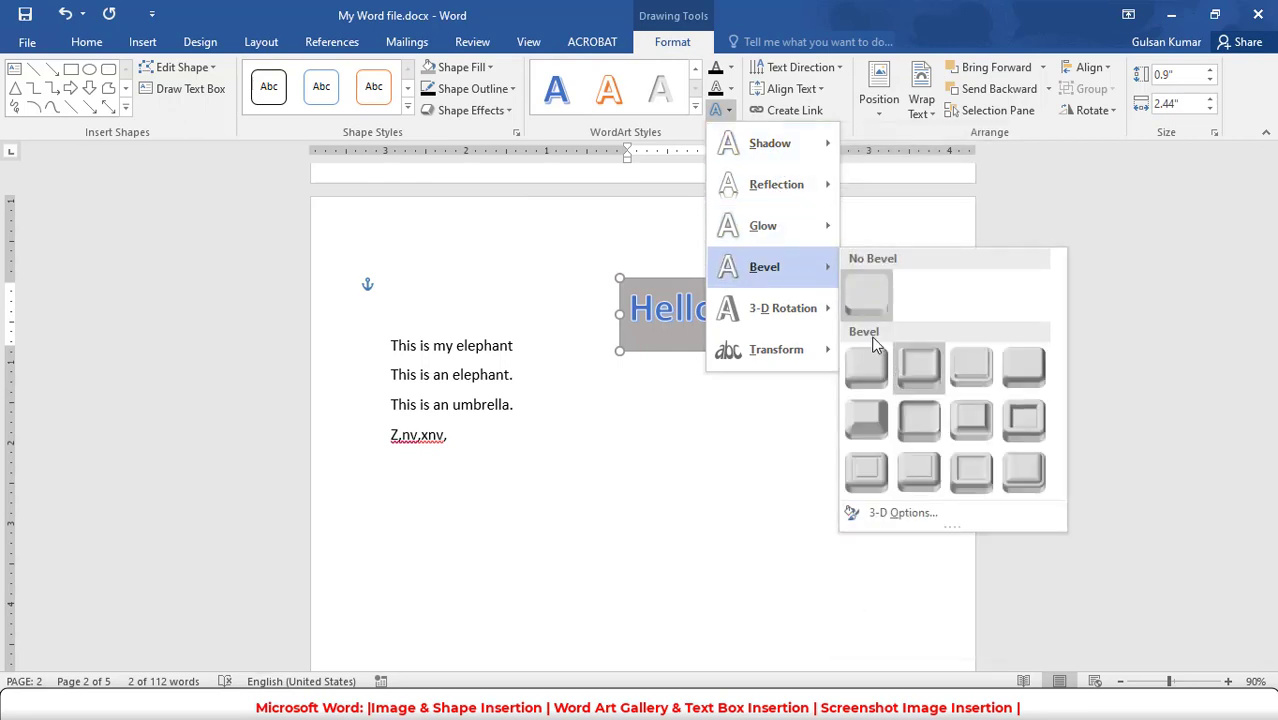
pyautogui.moveTo(800, 226)
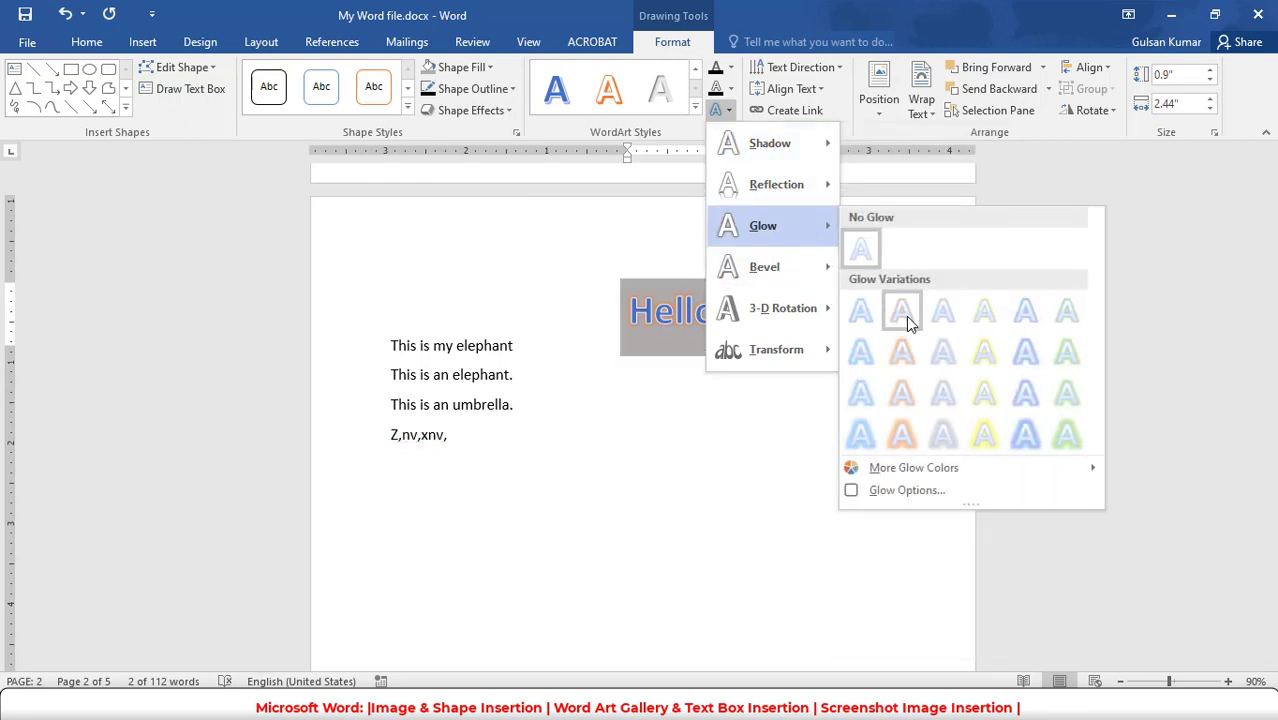
pyautogui.click(990, 316)
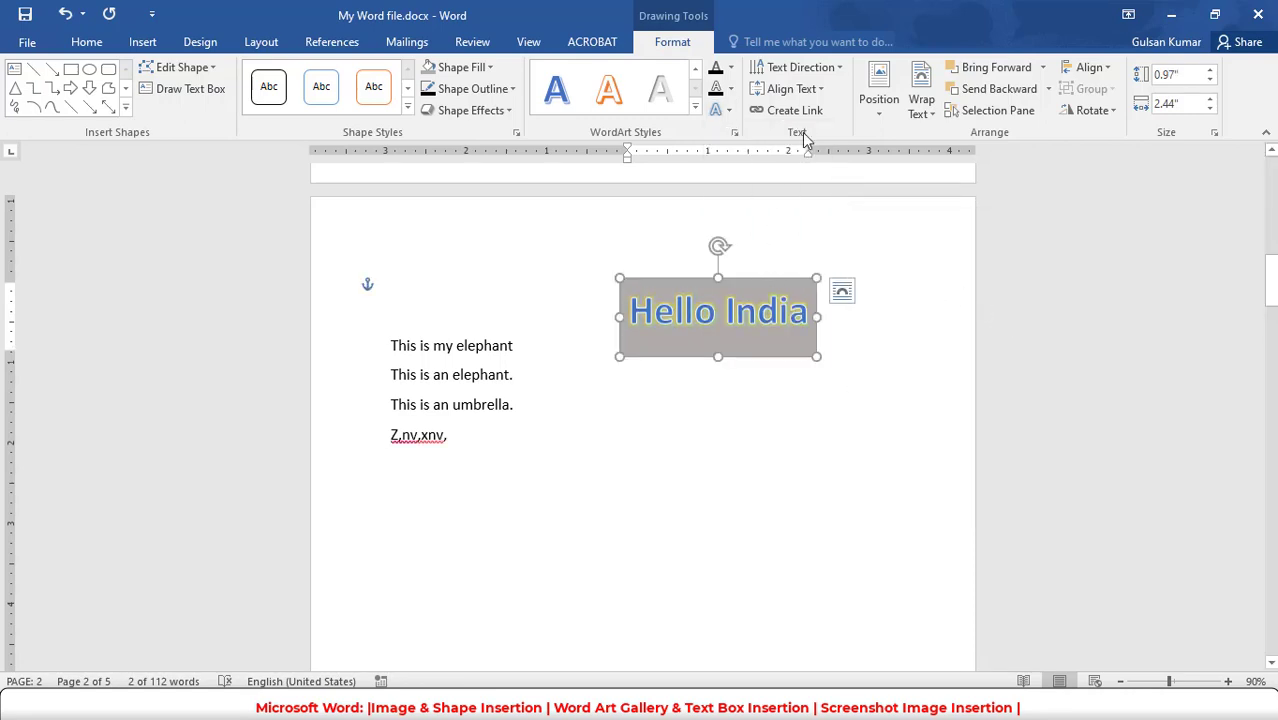
# - Set the WordArt's vertical text alignment to Middle and align its box to the left margin
pyautogui.click(788, 88)
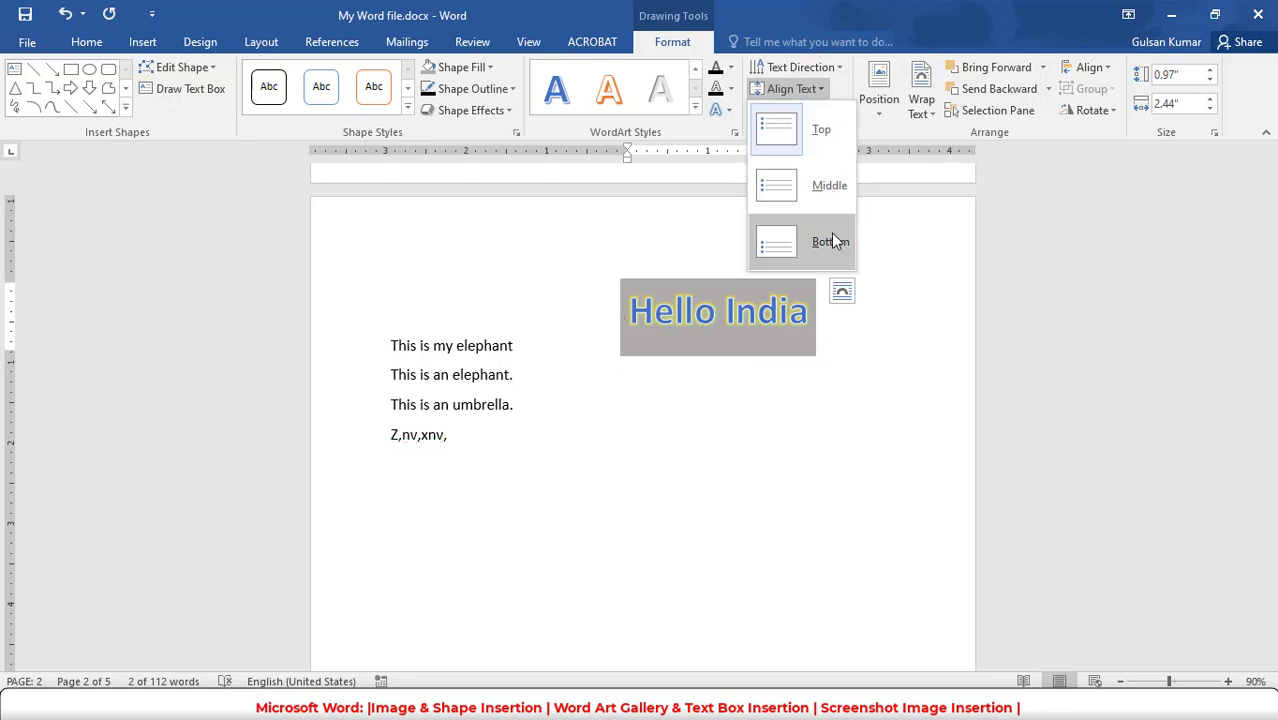
pyautogui.click(834, 187)
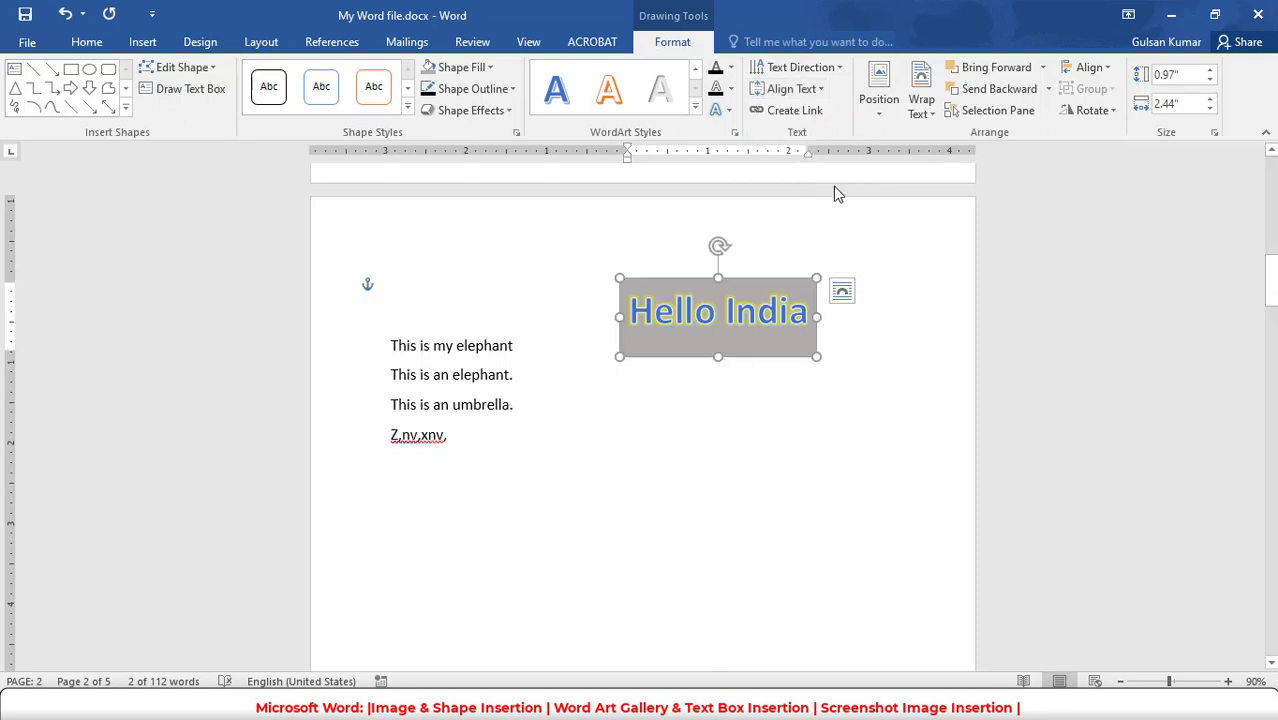
pyautogui.click(1088, 67)
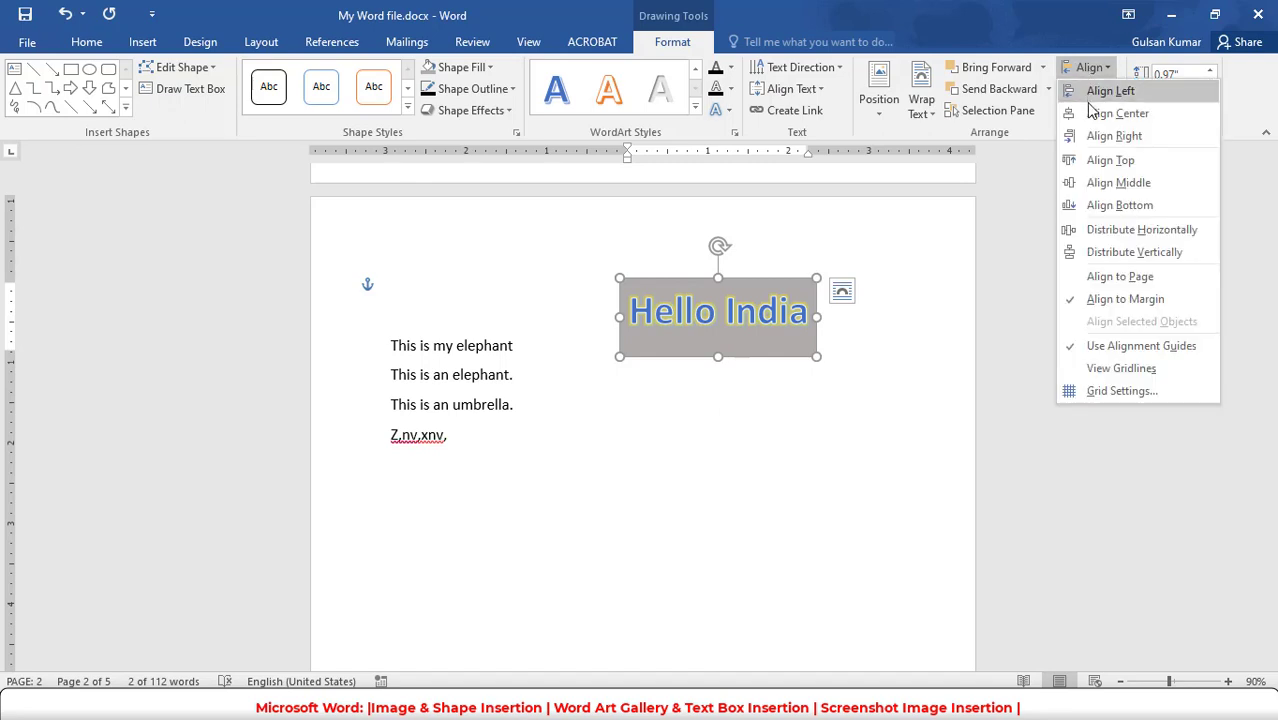
pyautogui.click(1089, 98)
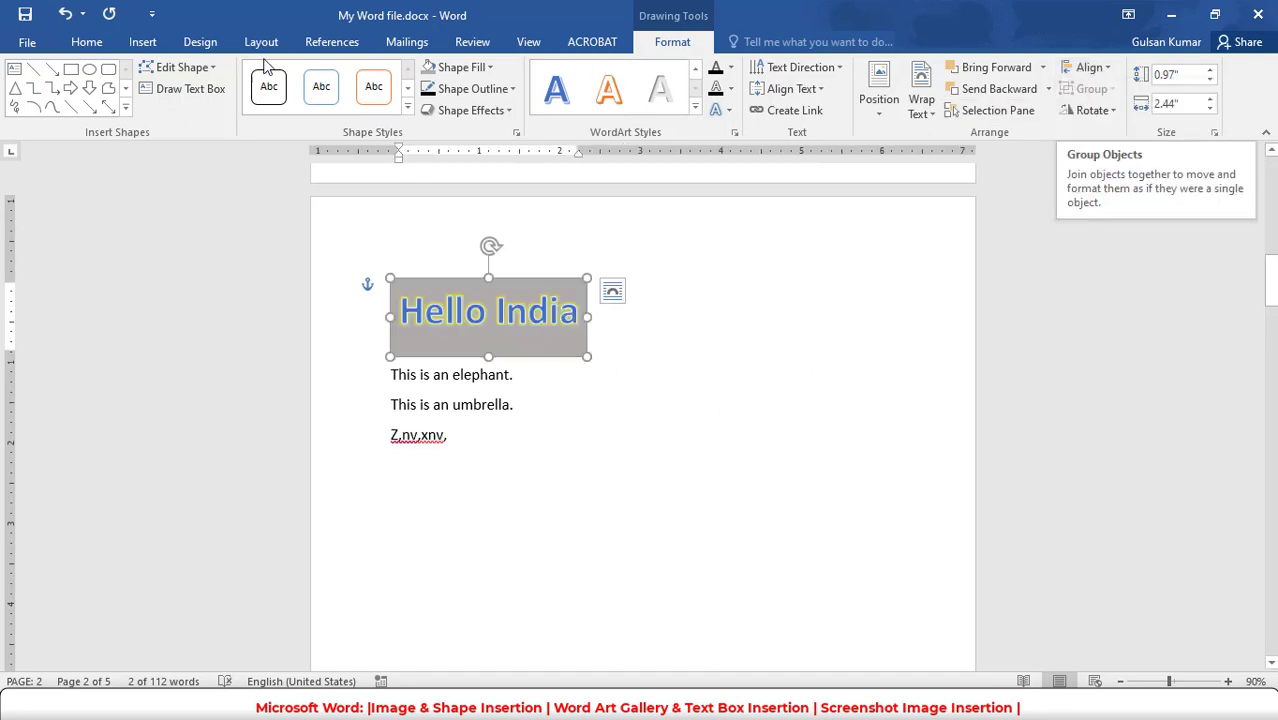
# - Bring up the commands for inserting objects into the document
pyautogui.click(126, 43)
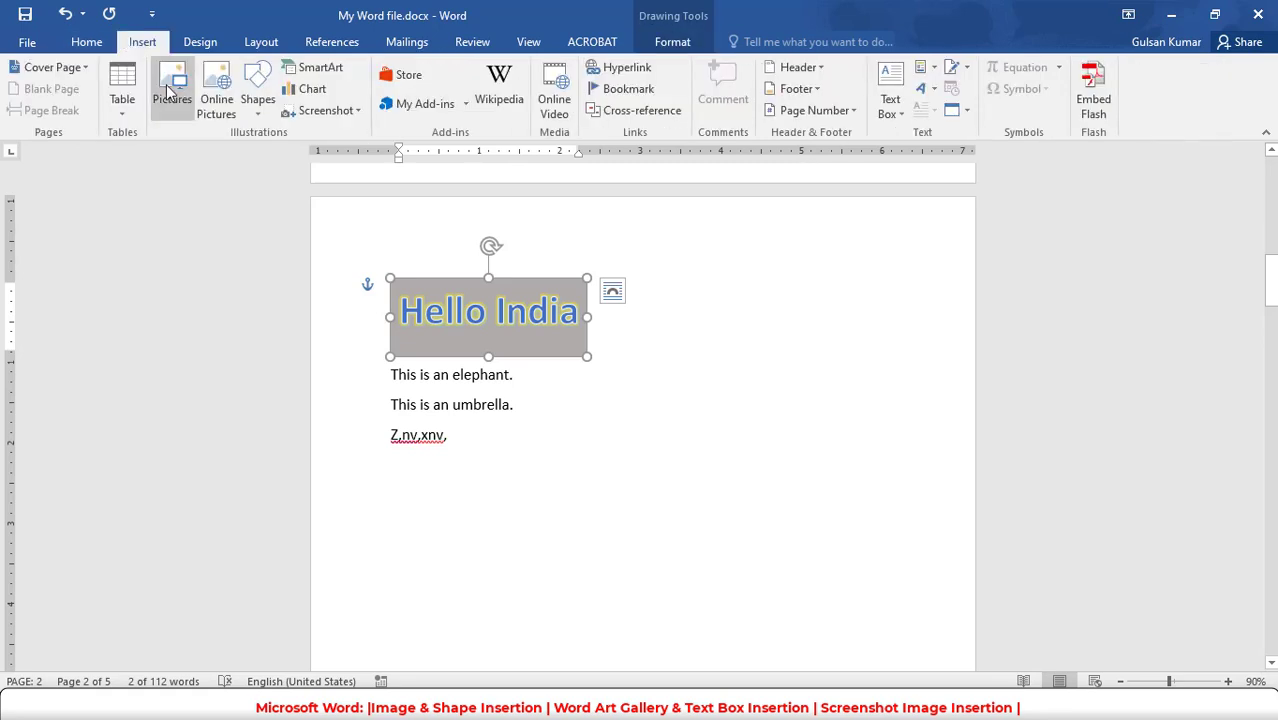